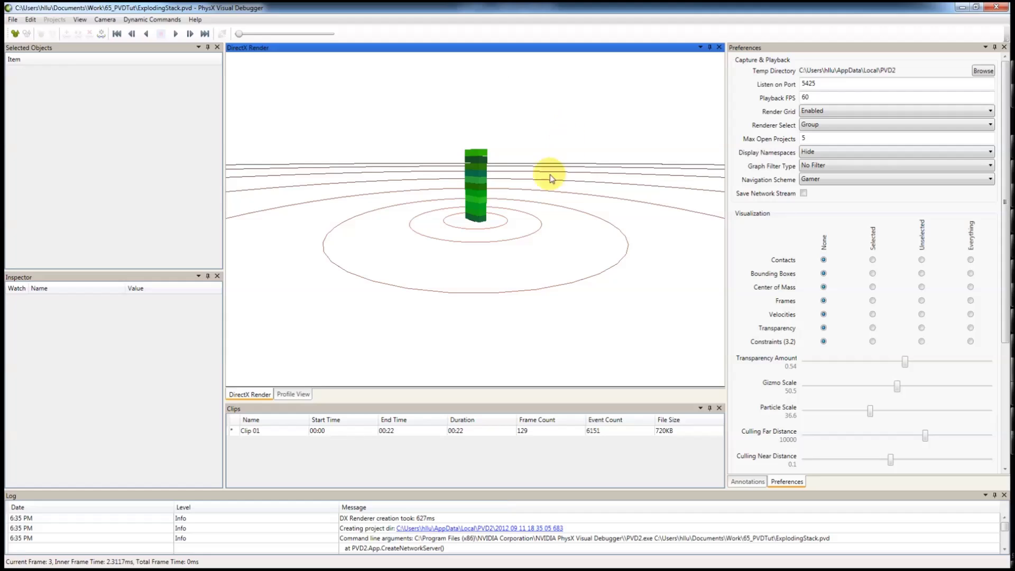
# Orbit around the block stack to see it from above and start playback of the ExplodingStack recording
pyautogui.moveTo(485, 223); pyautogui.dragTo(493, 225)
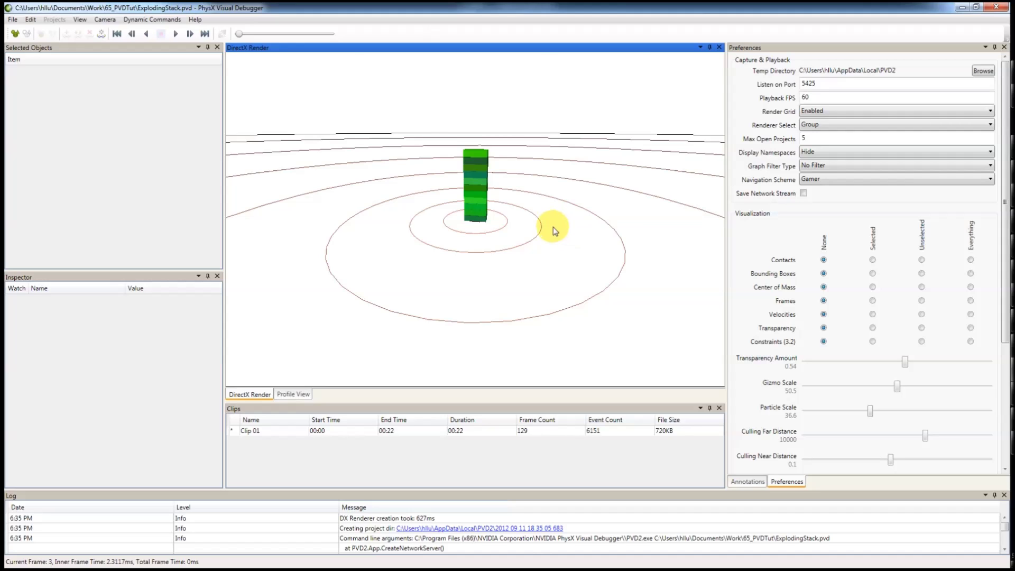
pyautogui.moveTo(552, 228); pyautogui.dragTo(565, 122)
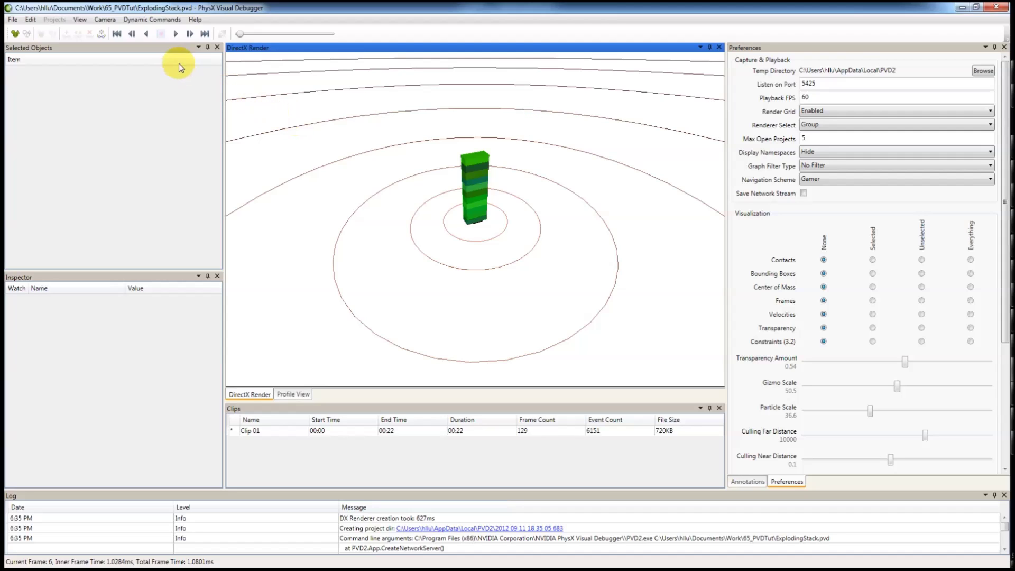
pyautogui.click(176, 34)
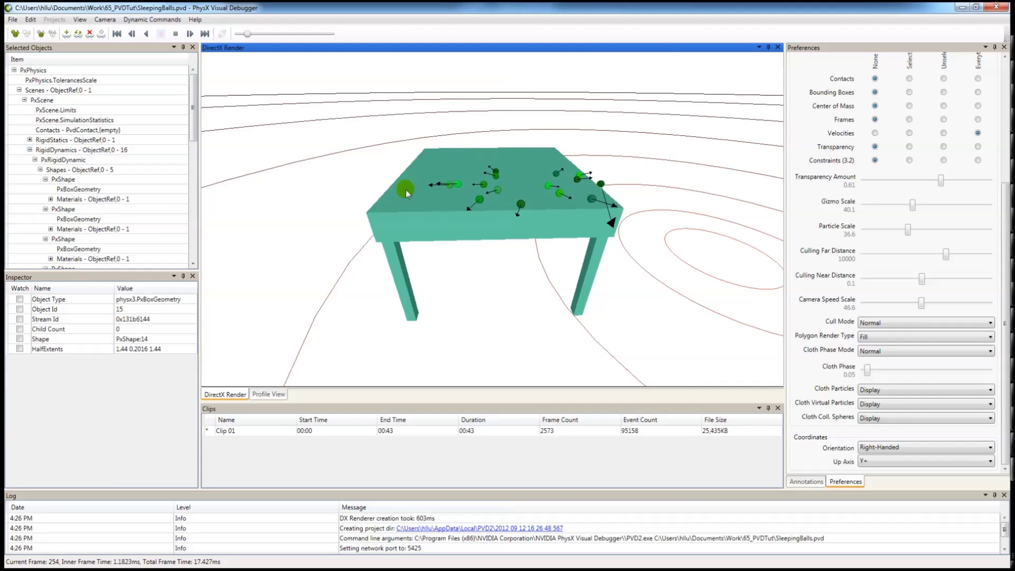
# Pause the SleepingBalls playback, scrub back to frame 306 and orbit around the table to view the velocity arrows
pyautogui.click(176, 34)
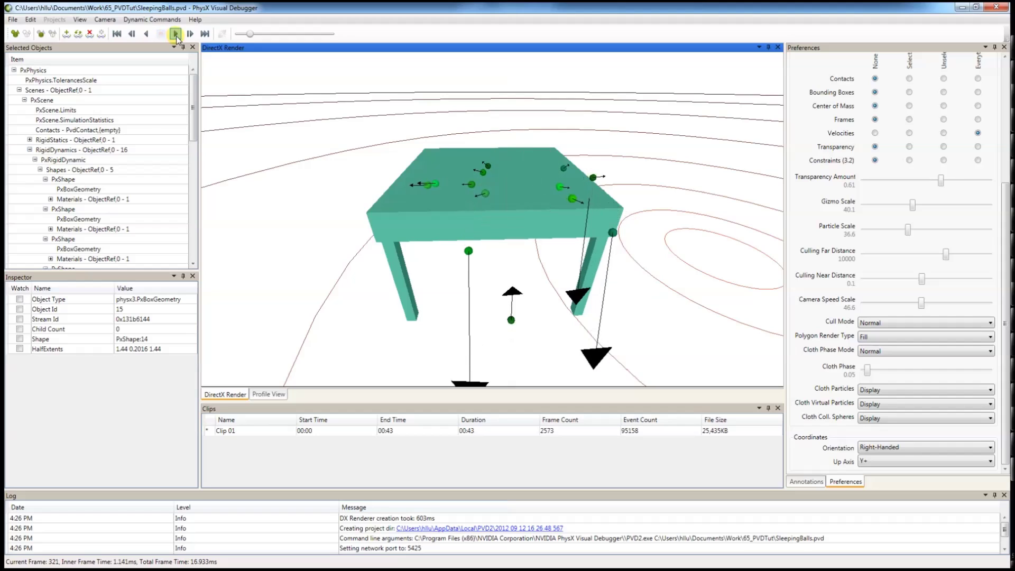
pyautogui.moveTo(250, 34); pyautogui.dragTo(248, 36)
pyautogui.moveTo(478, 168); pyautogui.dragTo(580, 195, button='middle')
pyautogui.moveTo(580, 196); pyautogui.dragTo(475, 180, button='right')
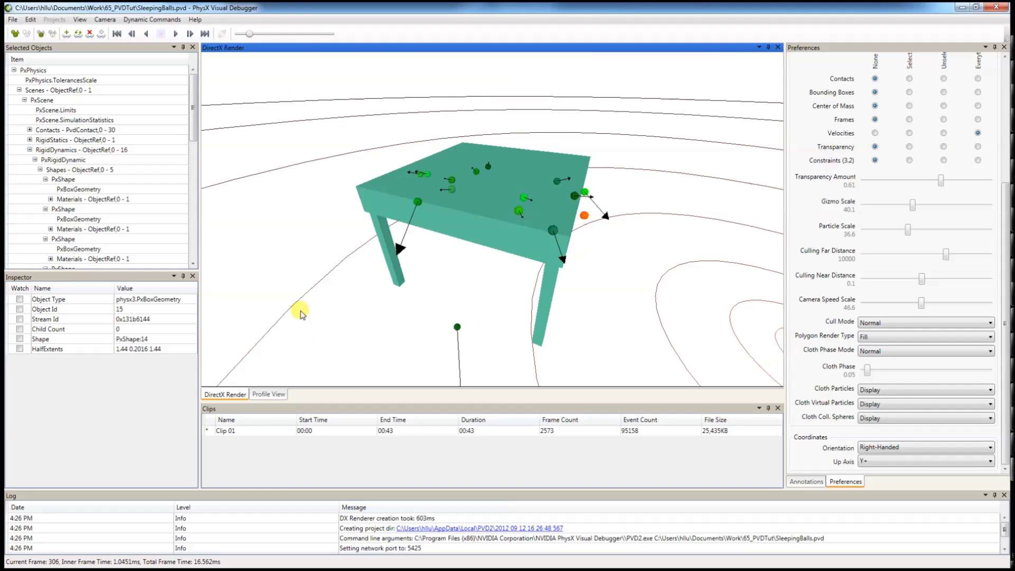
# Show the Profile View and examine the timings of the SampleOnTickPostRender and SampleOnDraw events
pyautogui.click(275, 396)
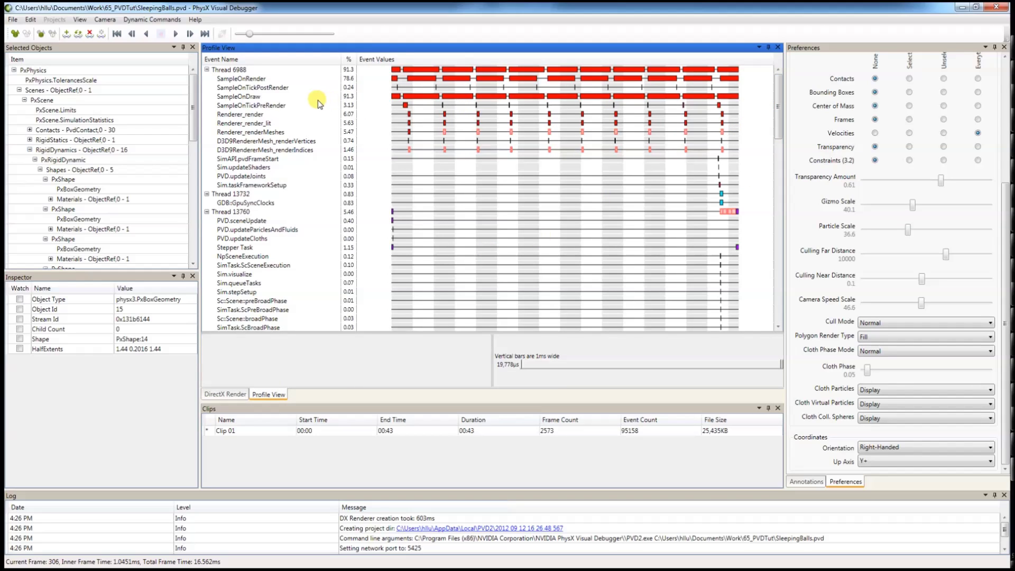
pyautogui.click(265, 88)
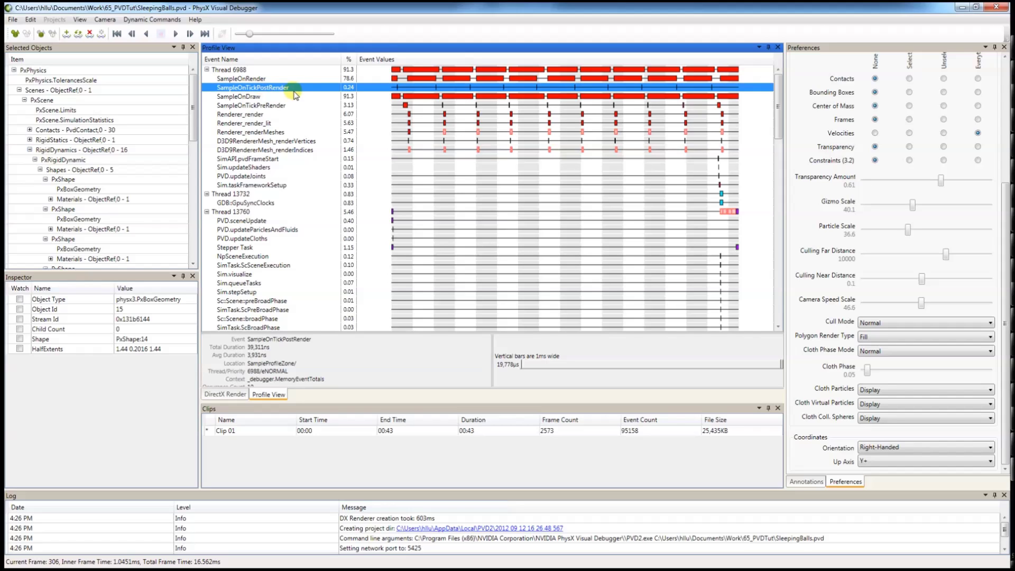
pyautogui.click(267, 97)
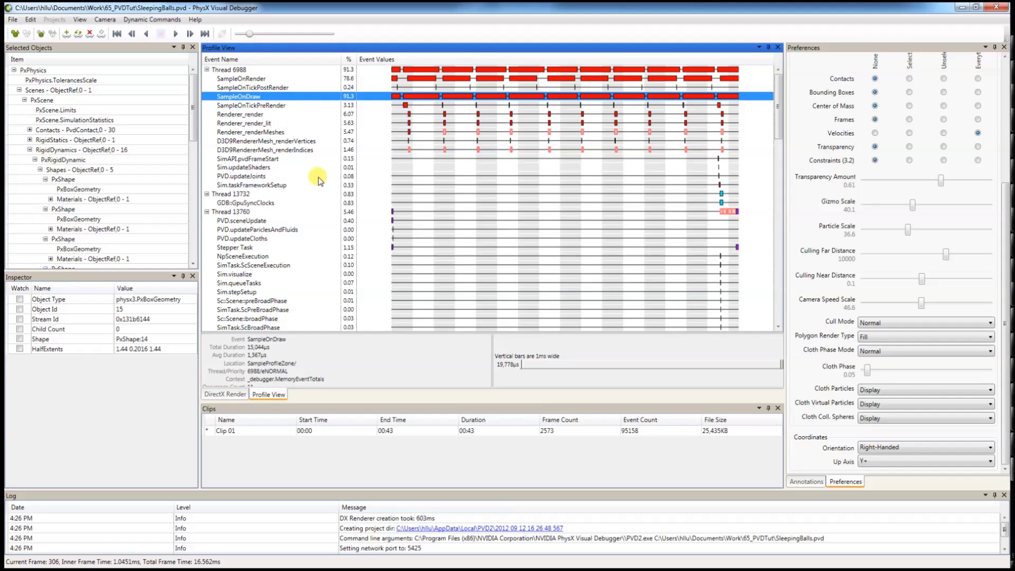
pyautogui.scroll(-1, 320, 181)
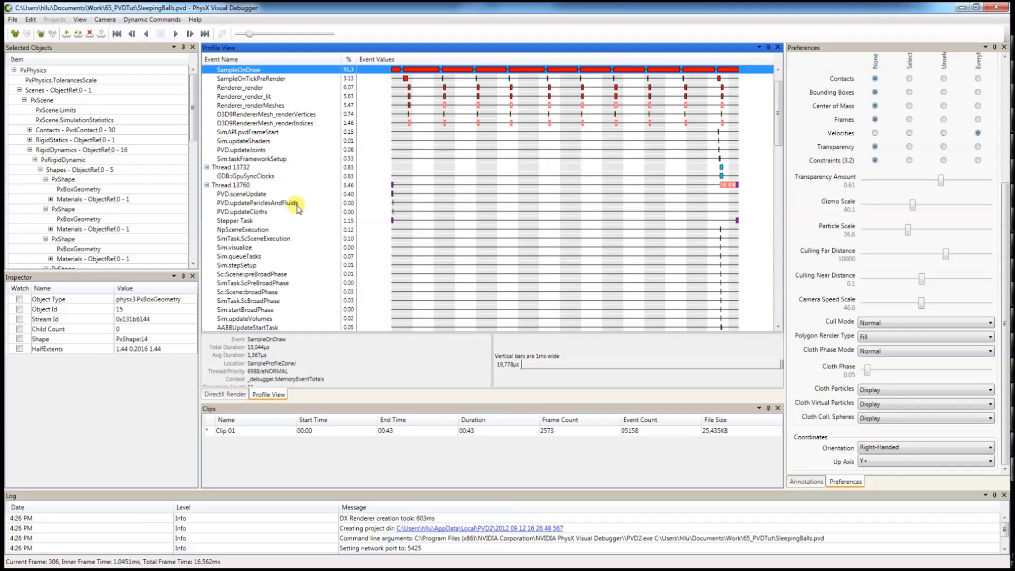
pyautogui.scroll(1, 278, 139)
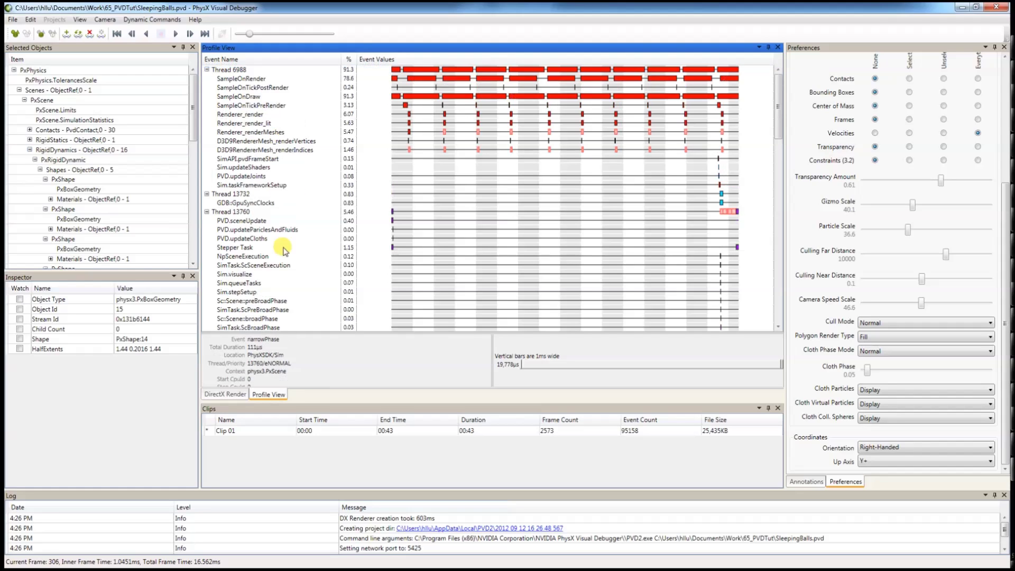
# Graph the inner and total frame times, widen the graph pane and jump to frame 521 in the graph
pyautogui.click(133, 20)
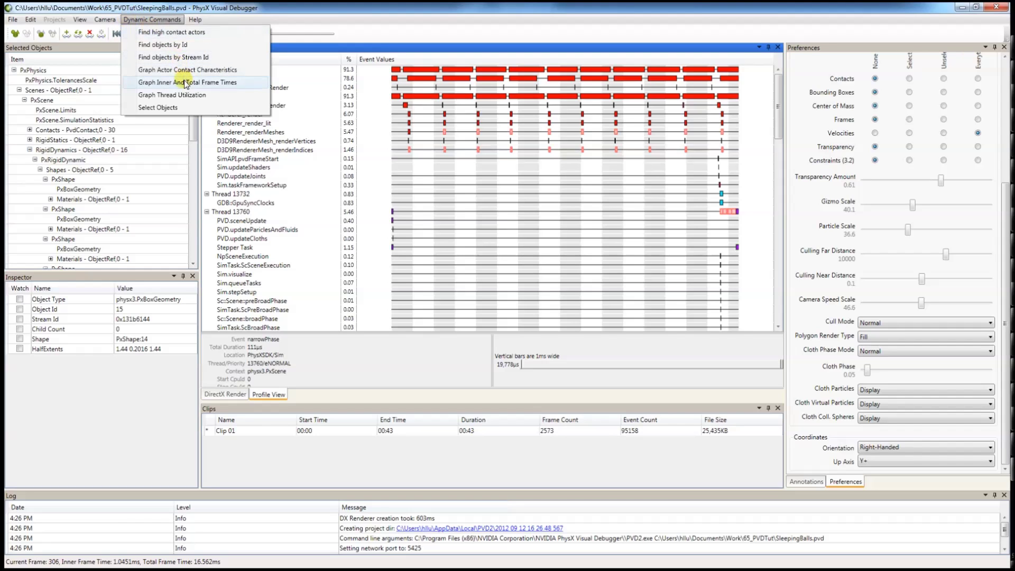
pyautogui.click(185, 83)
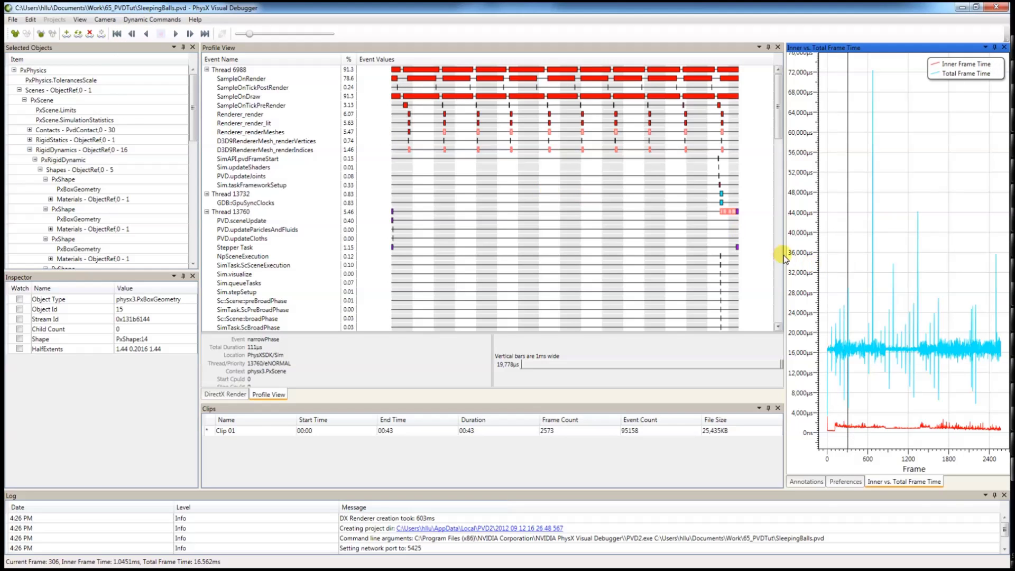
pyautogui.moveTo(752, 258); pyautogui.dragTo(674, 260)
pyautogui.moveTo(862, 321); pyautogui.dragTo(875, 291)
pyautogui.click(790, 290)
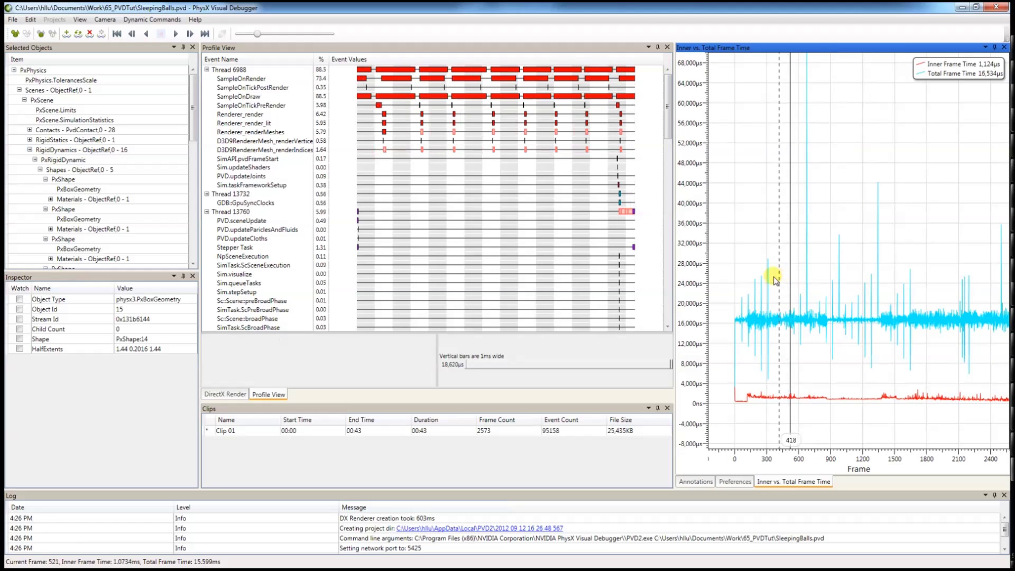
# Show the Memory View and look through its list of allocations by datatype and location
pyautogui.click(80, 19)
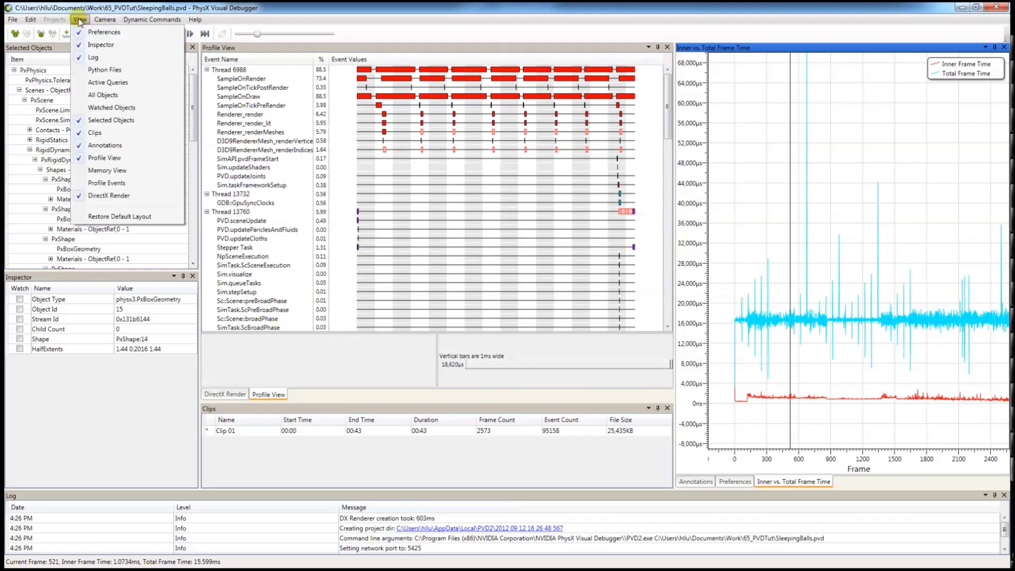
pyautogui.click(141, 170)
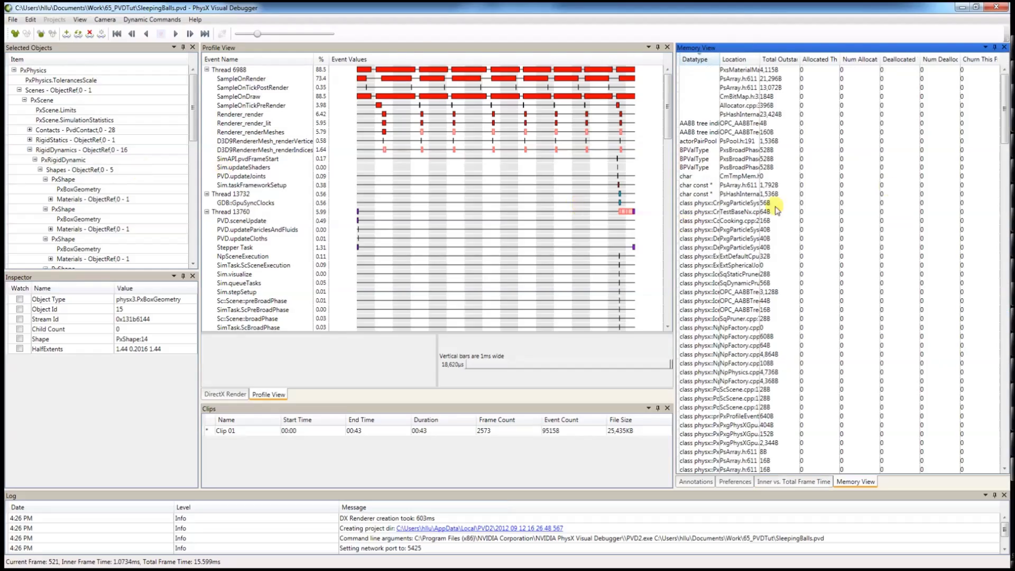
pyautogui.moveTo(1007, 120); pyautogui.dragTo(1008, 182)
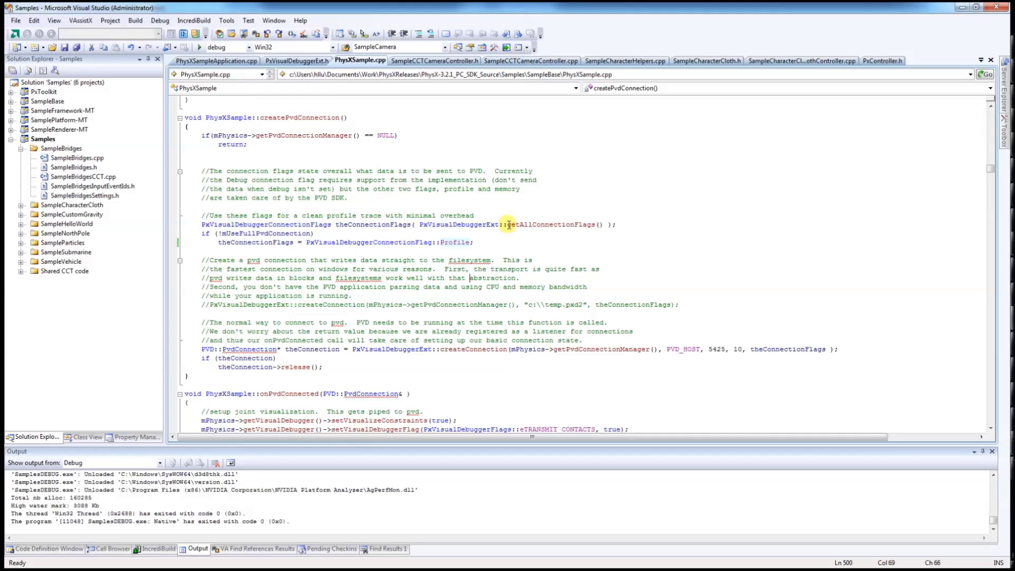
# Switch to Visual Studio and locate the createPvdConnection function in PhysXSample.cpp
pyautogui.click(310, 151)
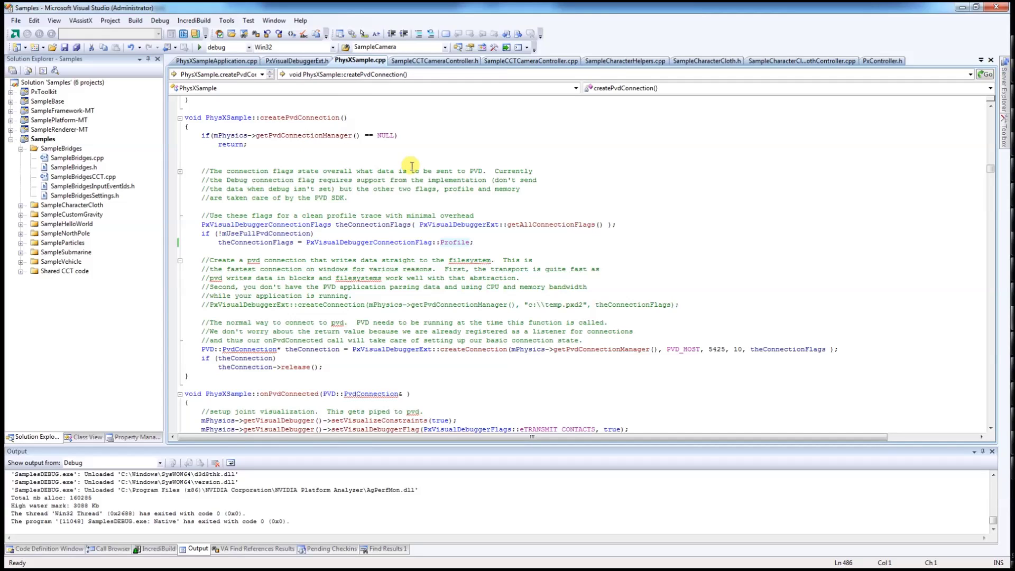
pyautogui.click(226, 117)
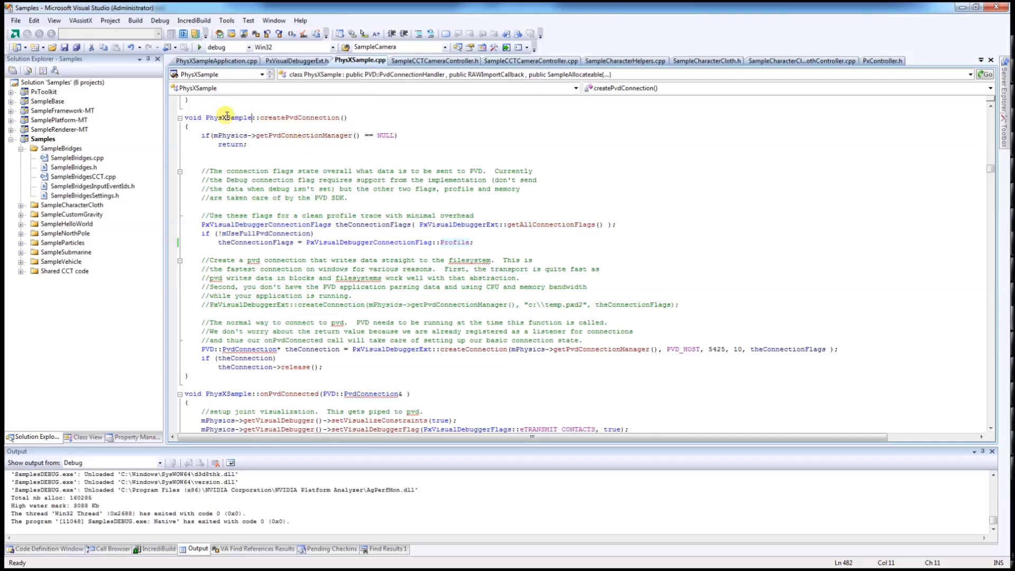
pyautogui.doubleClick(294, 116)
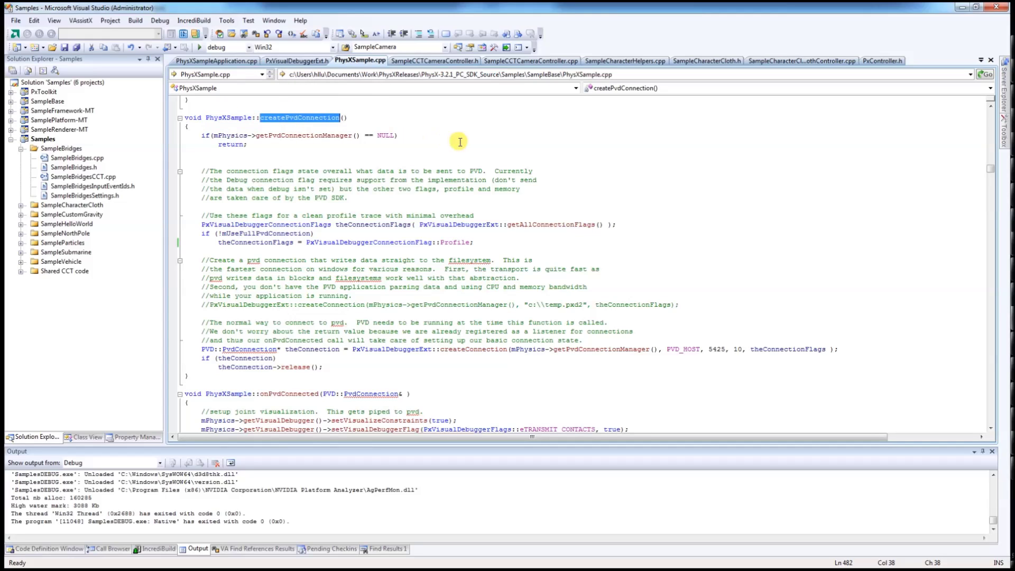
pyautogui.click(435, 153)
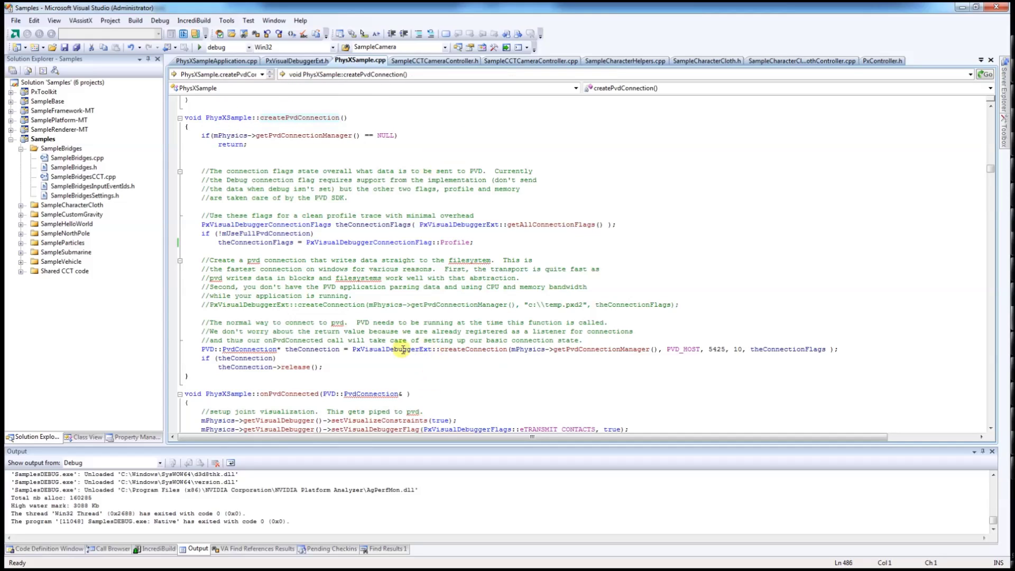
# Step through the createConnection call's arguments in the parameter info: connection manager, host, port, timeout and connection flags
pyautogui.moveTo(395, 349); pyautogui.dragTo(459, 350)
pyautogui.click(497, 349)
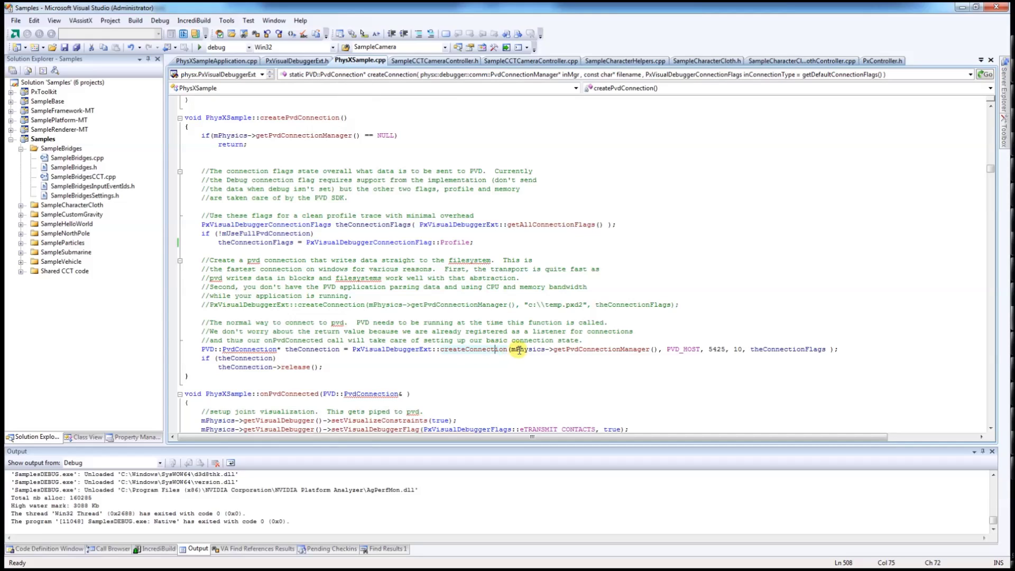
pyautogui.click(515, 349)
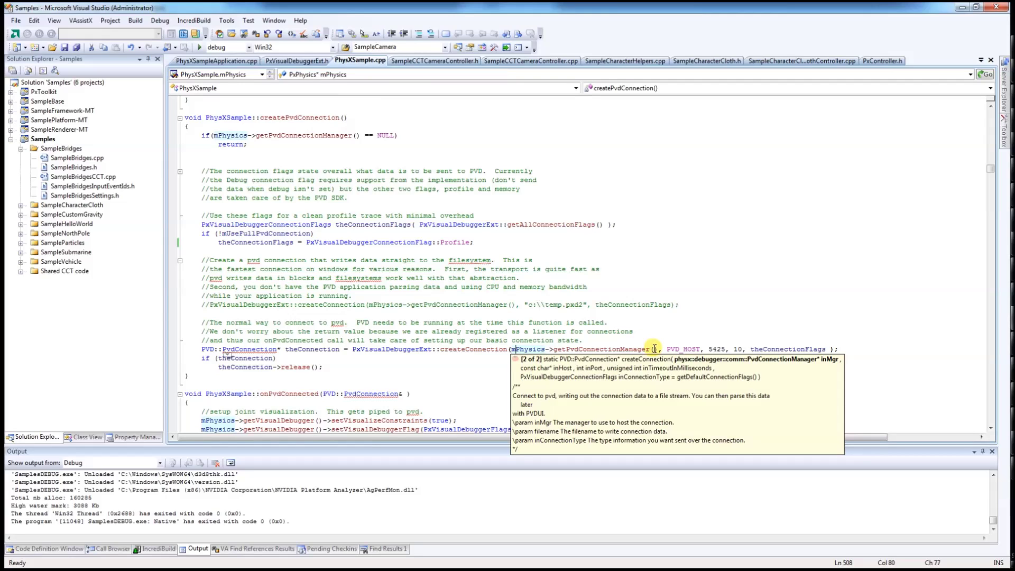
pyautogui.press('Right')
pyautogui.press('Right')
pyautogui.press('Right')
pyautogui.press('Right')
pyautogui.press('Right')
pyautogui.press('Right')
pyautogui.press('Right')
pyautogui.press('Right')
pyautogui.press('Right')
pyautogui.press('Right')
pyautogui.press('Right')
pyautogui.press('Right')
pyautogui.press('Right')
pyautogui.press('Right')
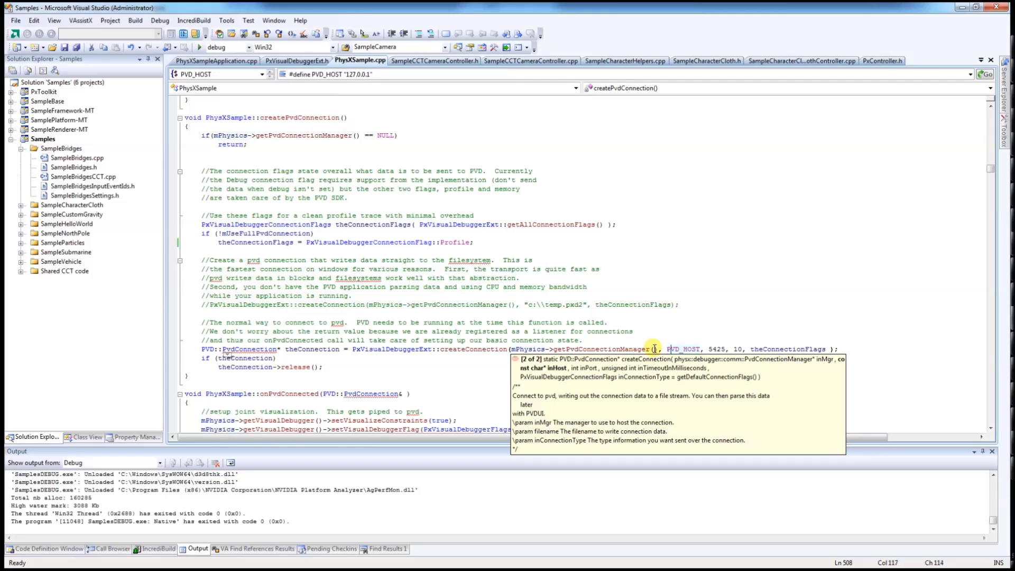
pyautogui.press('Right')
pyautogui.press('Right')
pyautogui.press('Right')
pyautogui.press('Right')
pyautogui.press('Right')
pyautogui.press('Right')
pyautogui.press('Right')
pyautogui.press('Right')
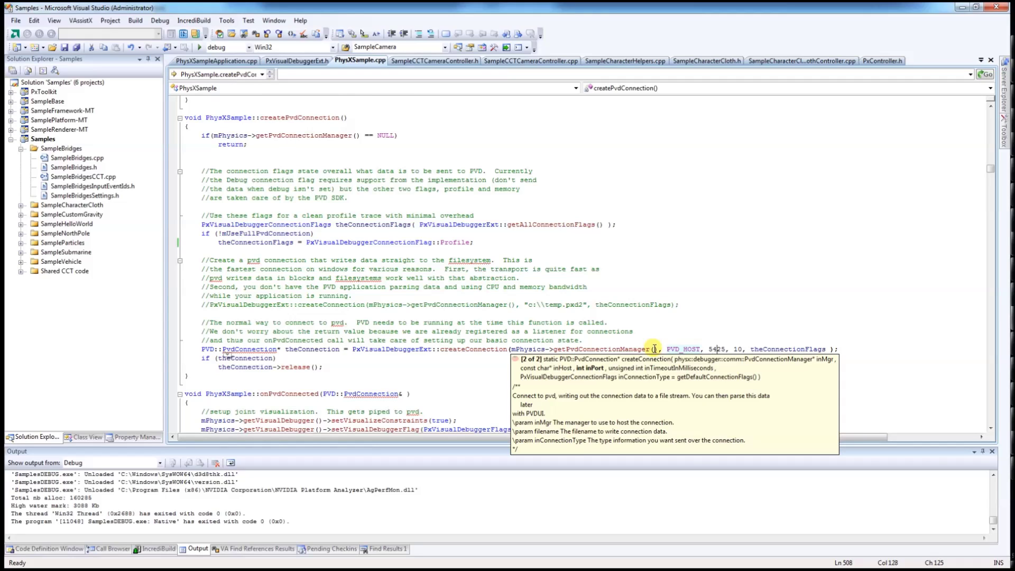
pyautogui.press('Right')
pyautogui.press('Right')
pyautogui.press('Right')
pyautogui.press('Right')
pyautogui.press('Right')
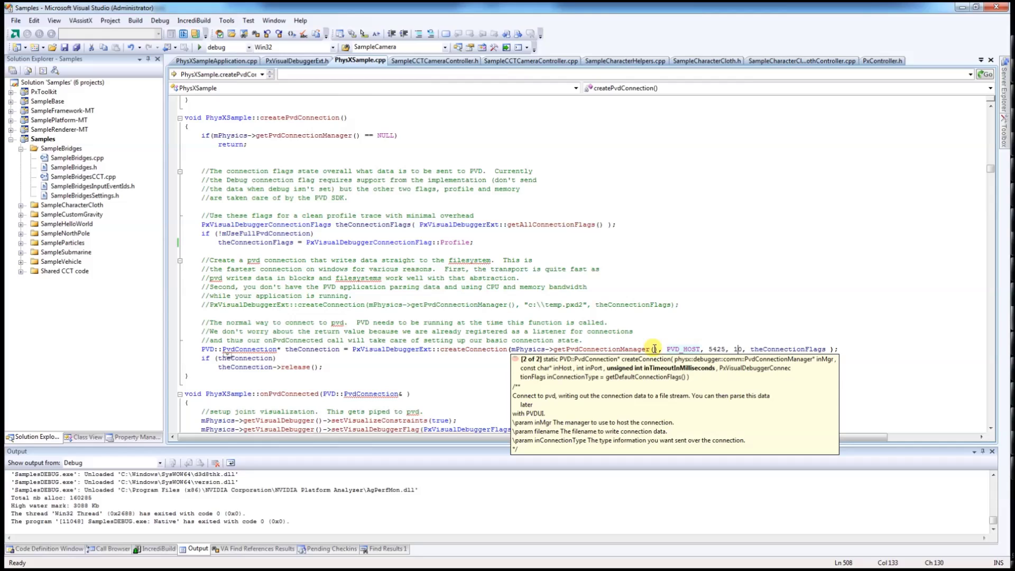
pyautogui.press('Right')
pyautogui.press('Right')
pyautogui.press('Right')
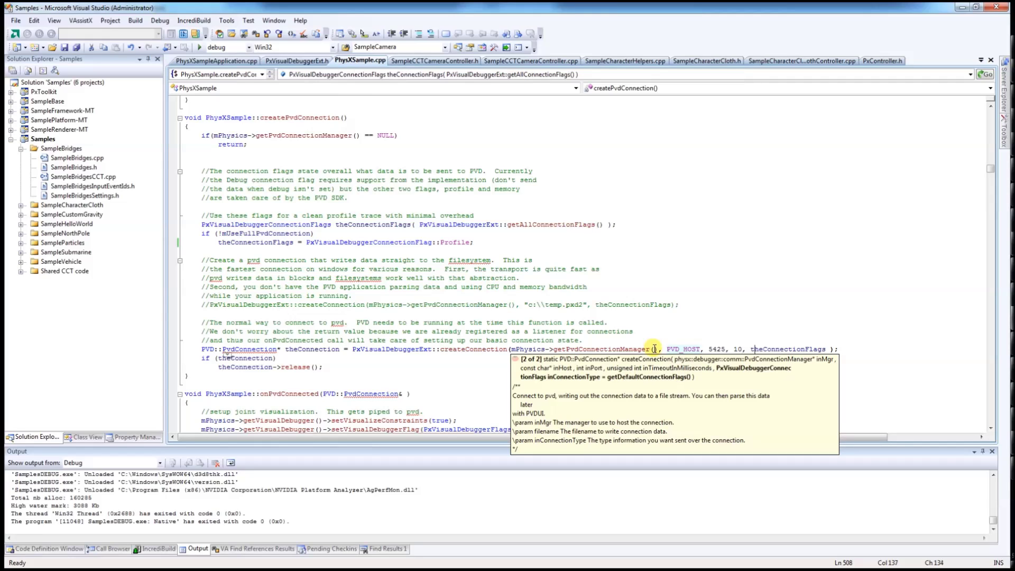
# Go to the definition of theConnectionFlags and review the Profile, Memory and Debug member descriptions of PxVisualDebuggerConnectionFlag
pyautogui.doubleClick(789, 347)
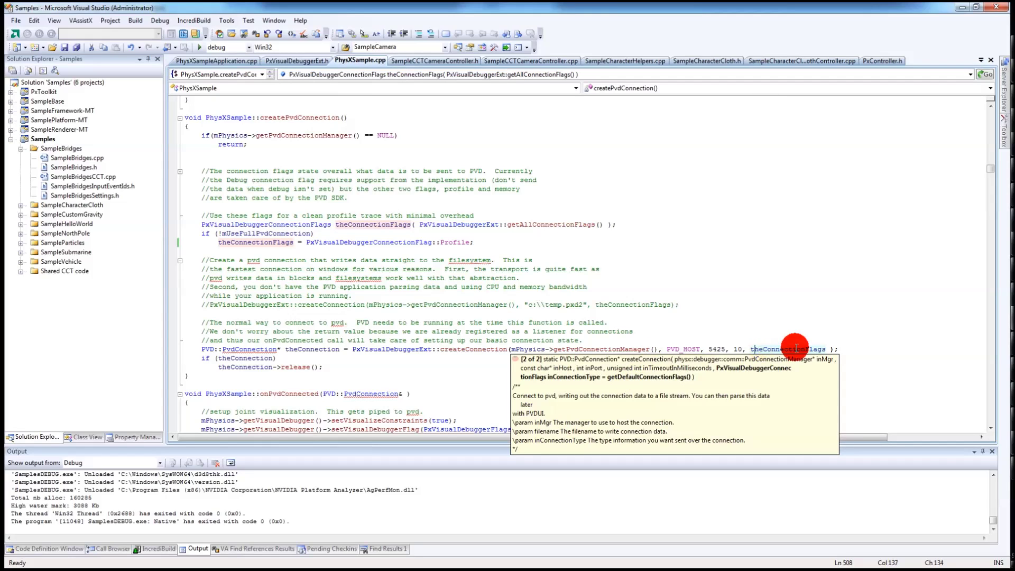
pyautogui.press('F12')
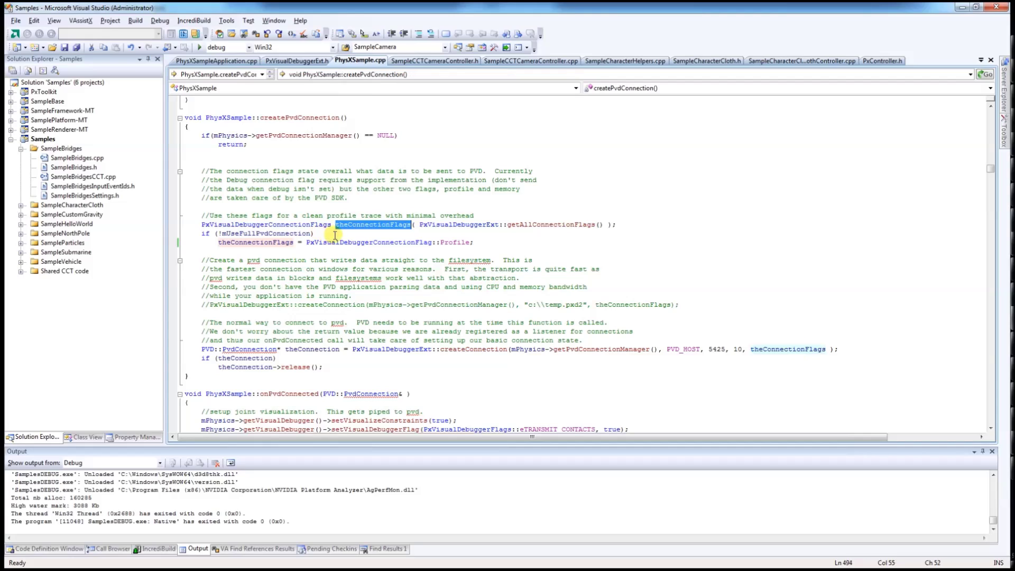
pyautogui.click(441, 242)
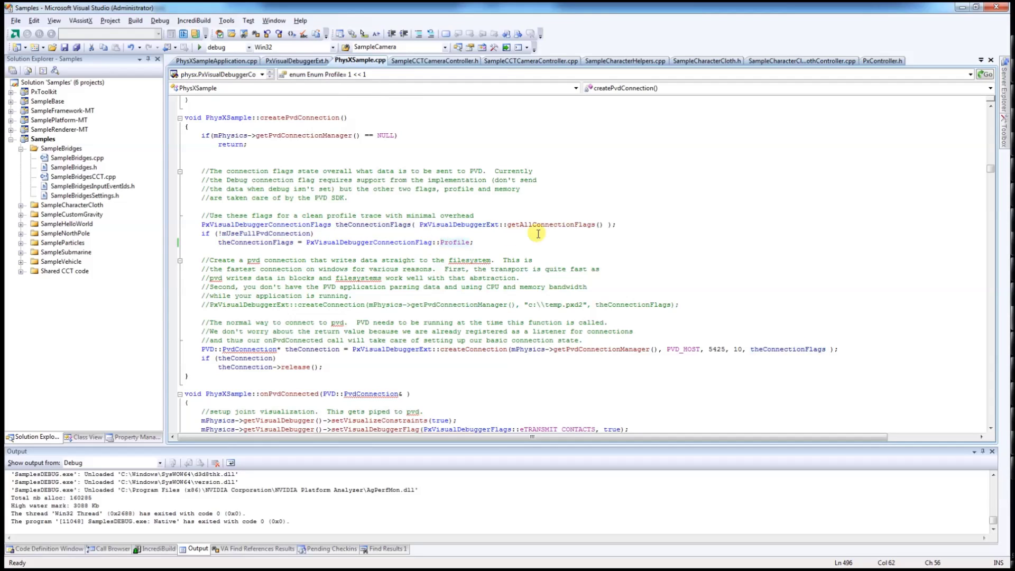
pyautogui.hotkey('ctrl', 'j')
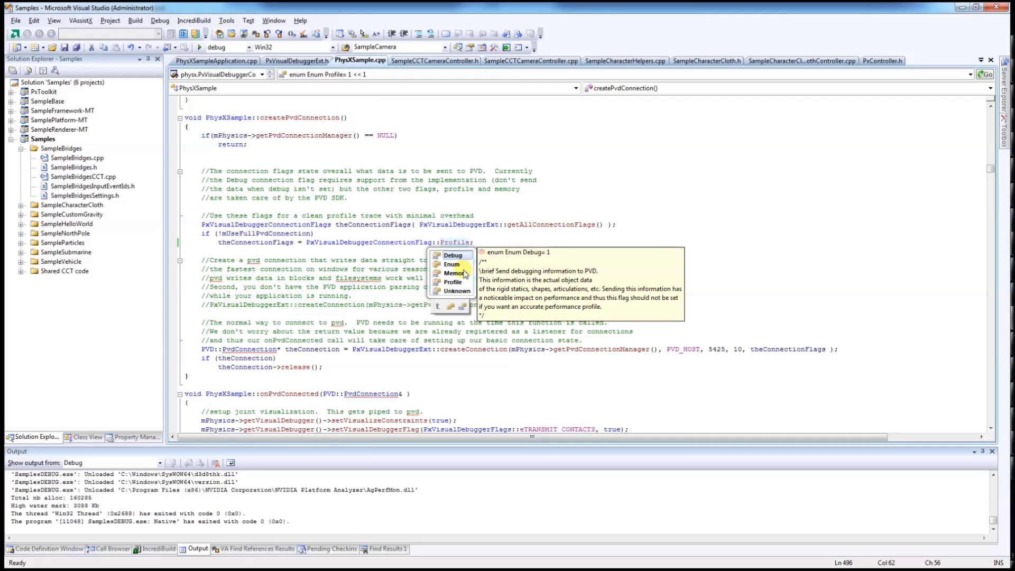
pyautogui.click(455, 282)
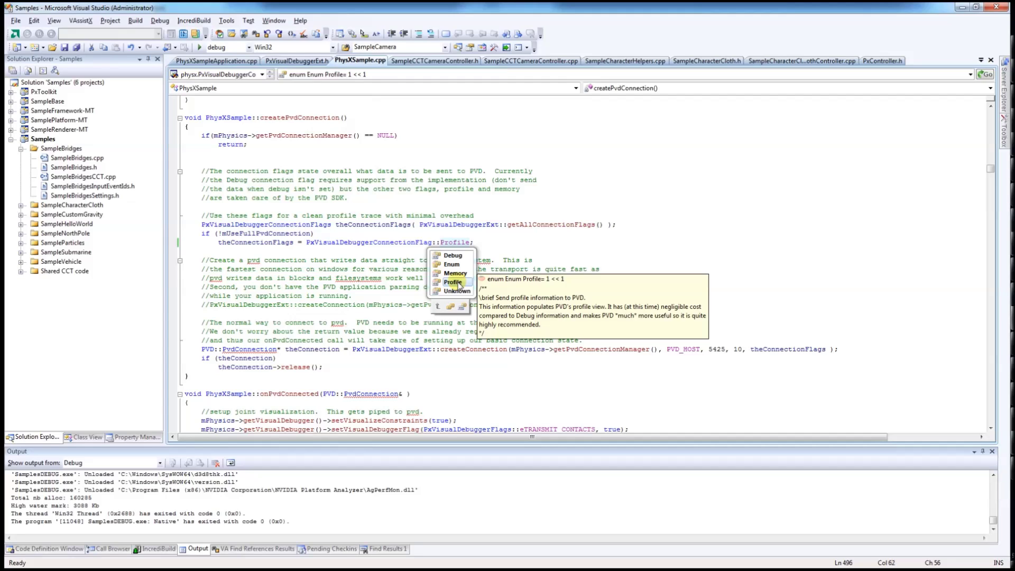
pyautogui.click(456, 273)
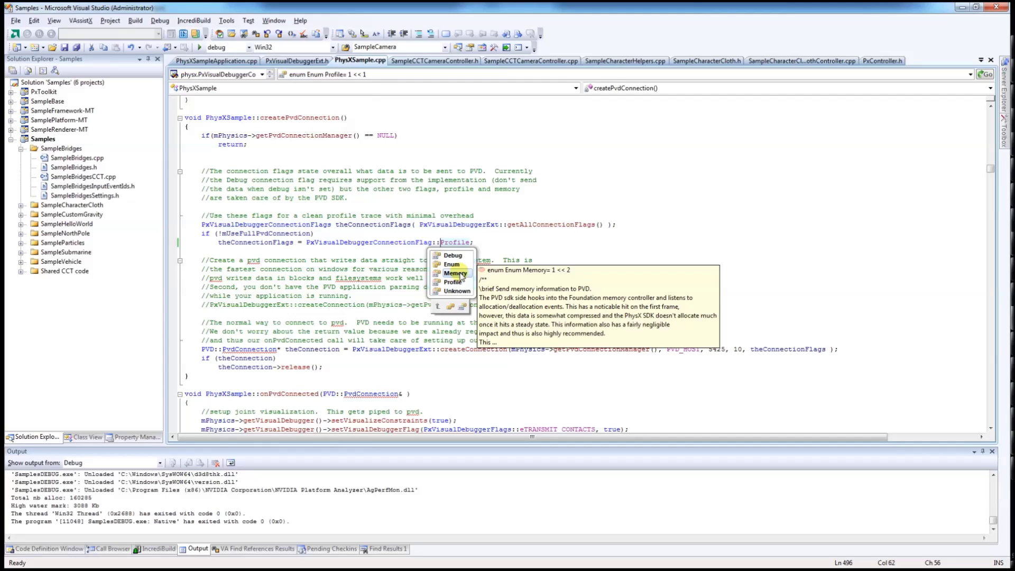
pyautogui.click(458, 257)
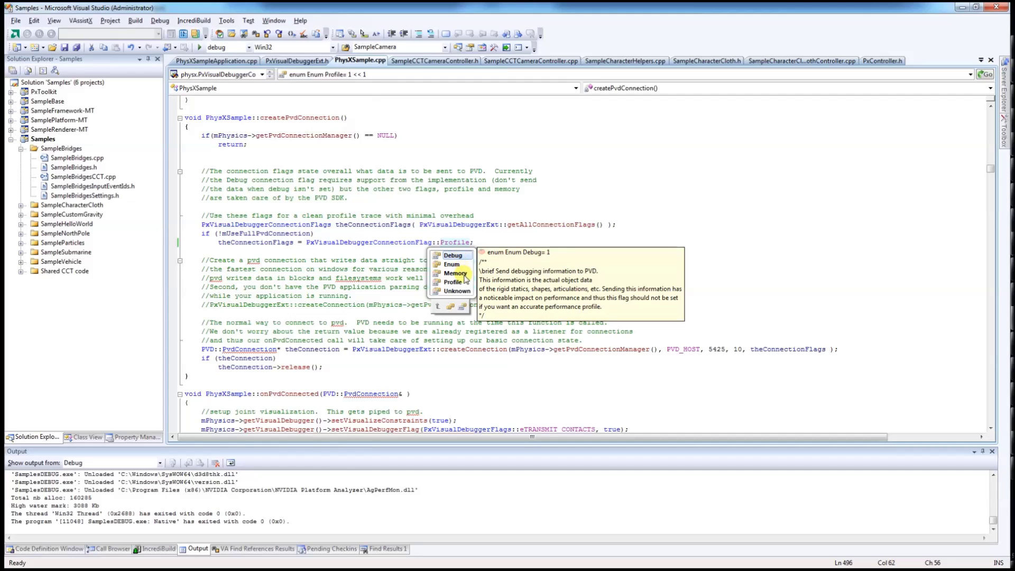
# Extend the theConnectionFlags assignment after Profile with "| PxVisualDebuggerConnectionFlag::Memory"
pyautogui.click(467, 242)
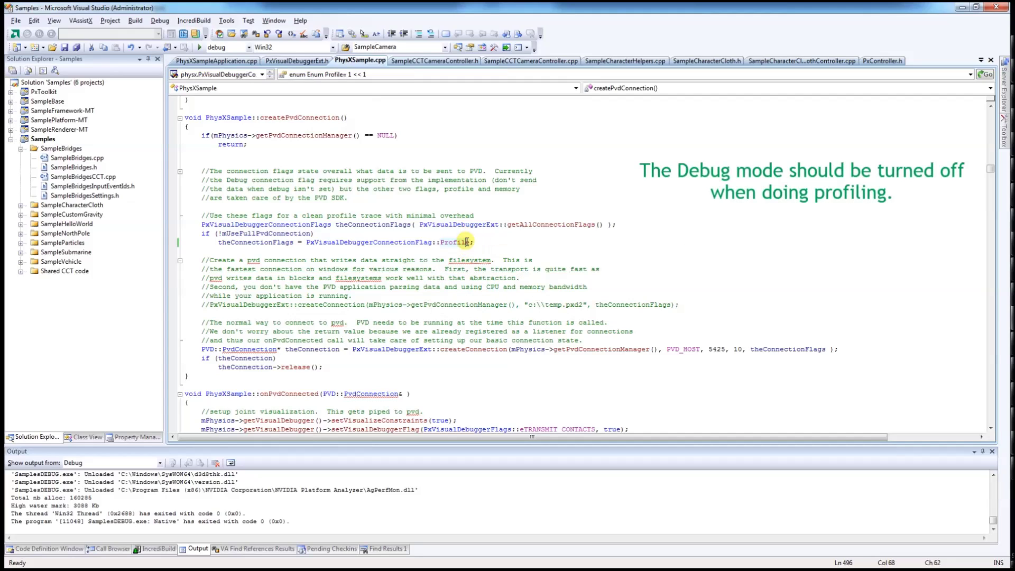
pyautogui.write('|')
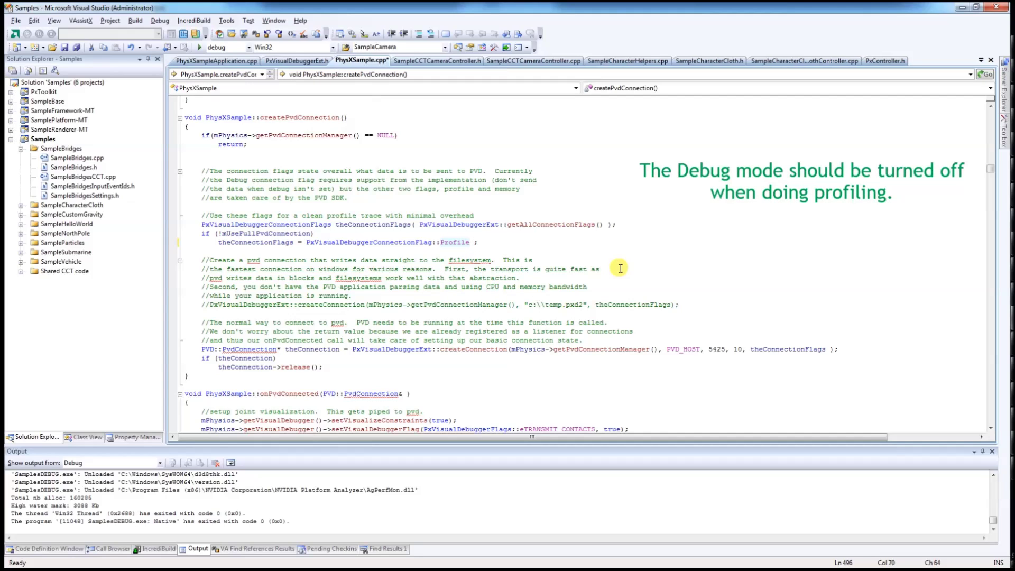
pyautogui.write(' PxVisual')
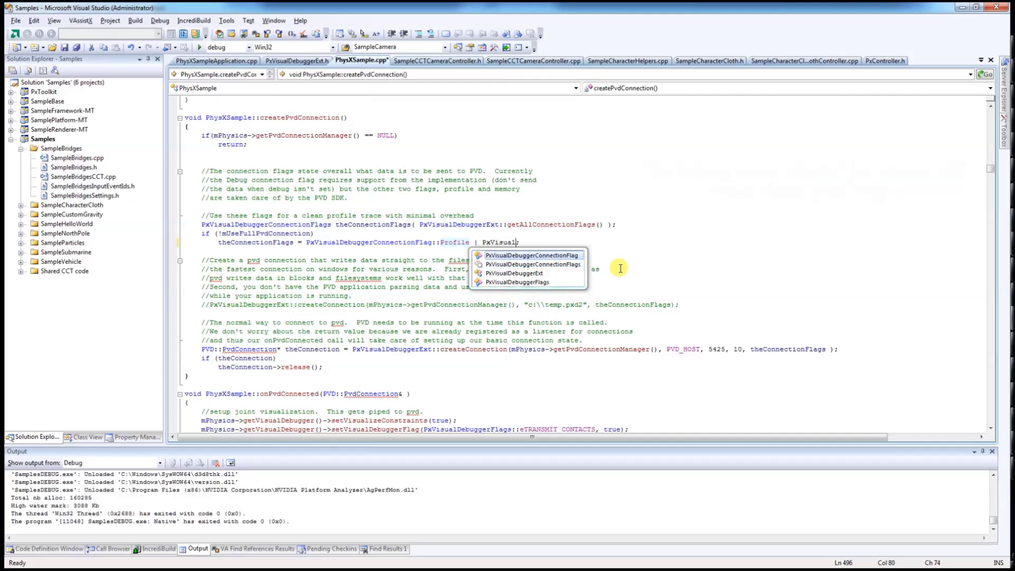
pyautogui.write('DebuggerConnectionFlag::')
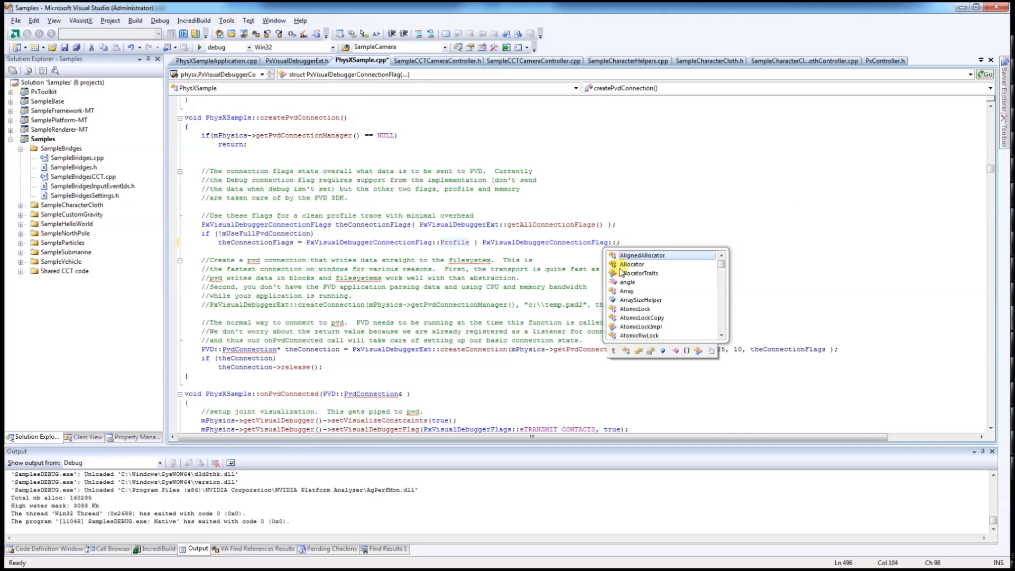
pyautogui.write('Mem')
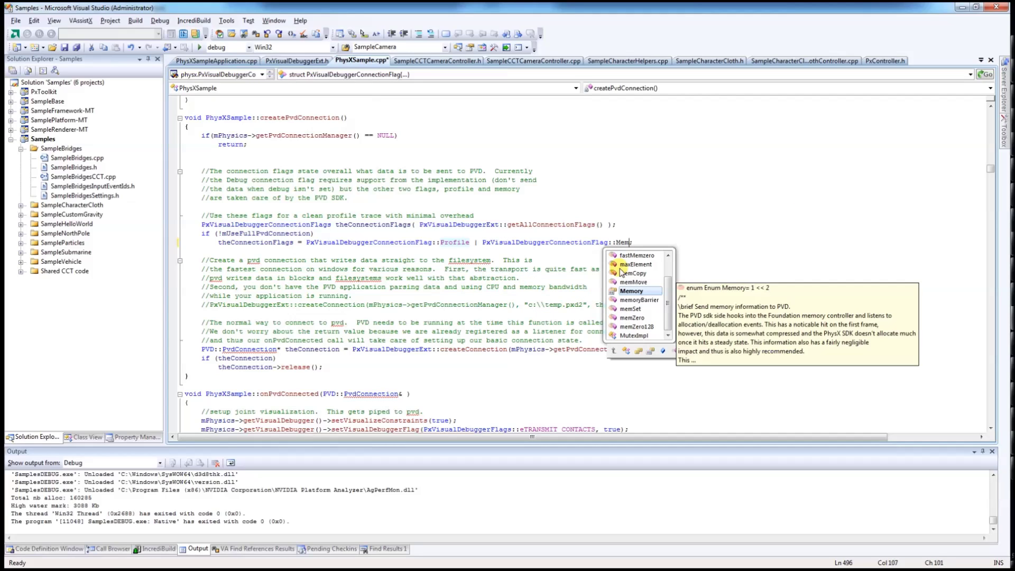
pyautogui.press('Return')
pyautogui.press('Down')
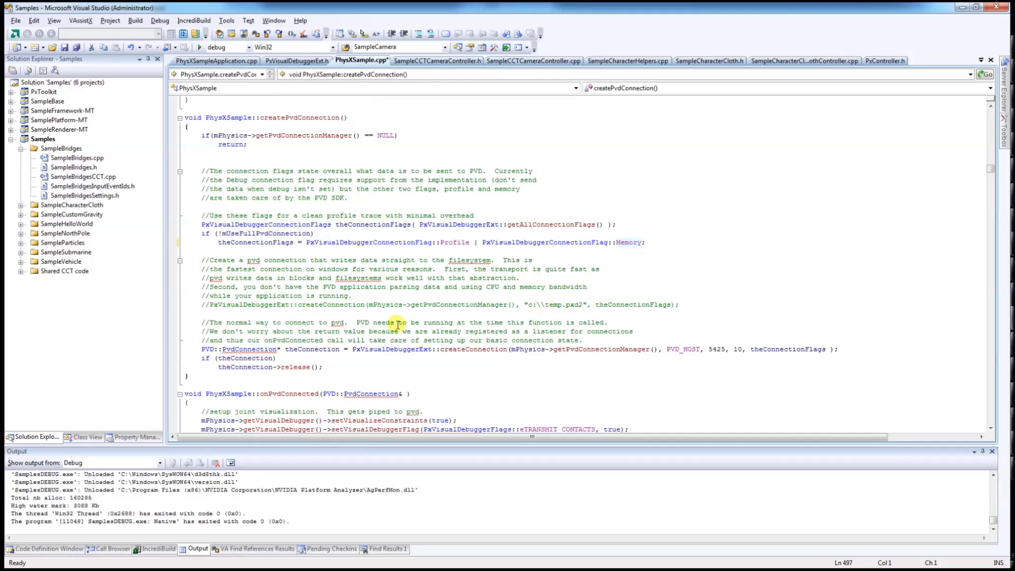
# Examine the commented-out createConnection call that writes the PVD data to the file c:\\temp.pxd2, including its path argument
pyautogui.moveTo(239, 305); pyautogui.dragTo(656, 305)
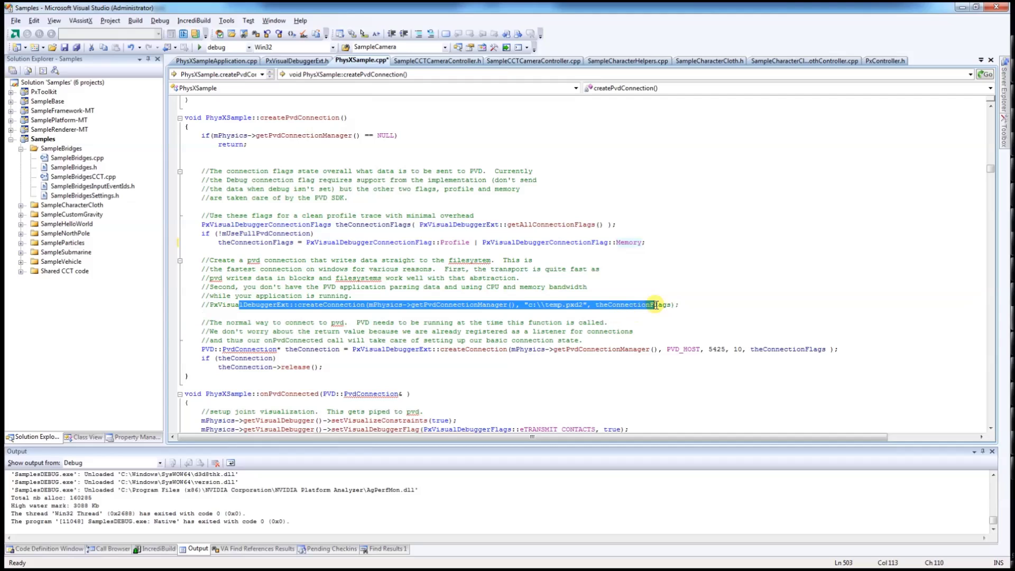
pyautogui.click(687, 305)
pyautogui.moveTo(512, 305); pyautogui.dragTo(570, 304)
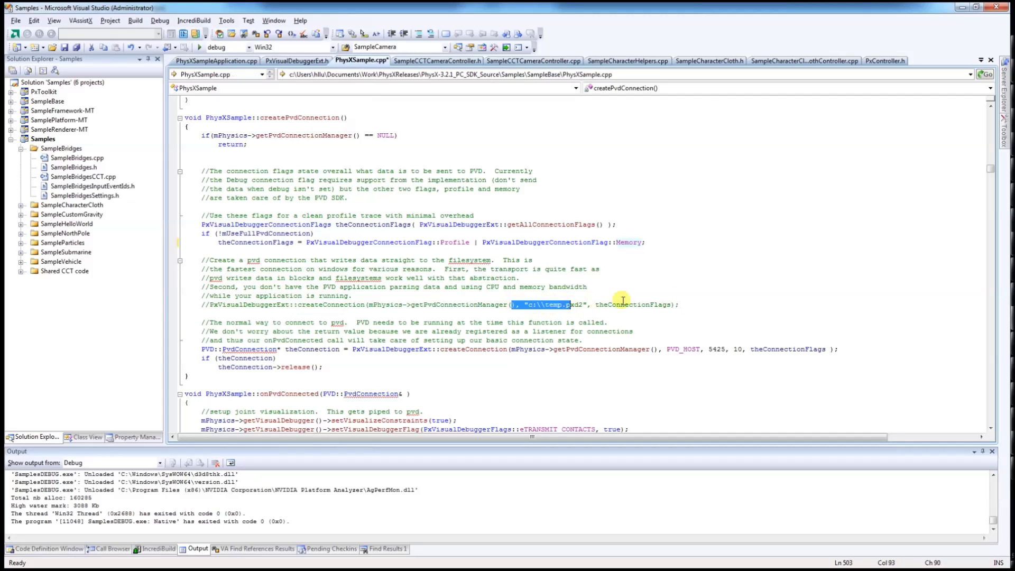
pyautogui.click(613, 289)
pyautogui.scroll(-1, 531, 284)
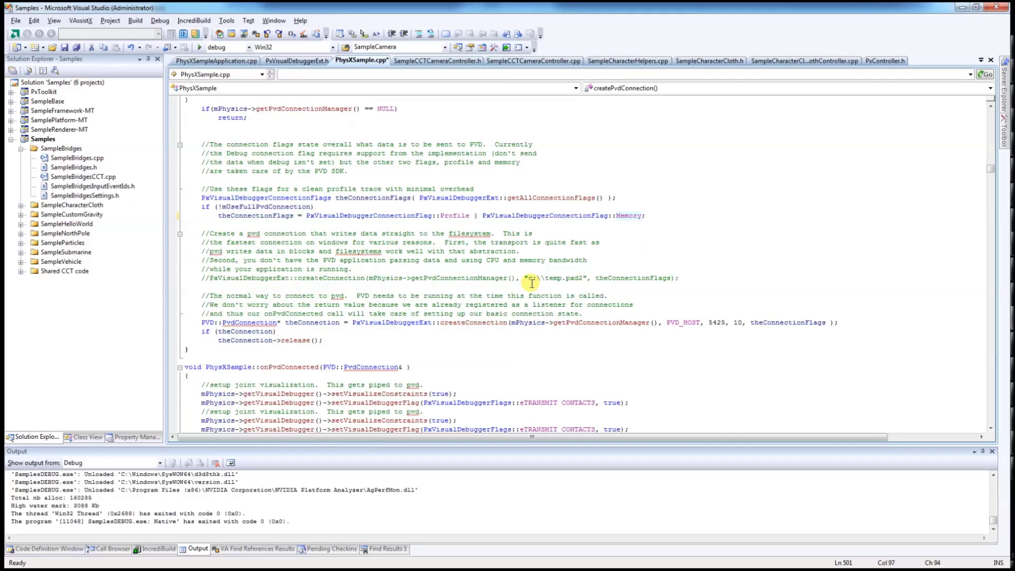
pyautogui.click(503, 289)
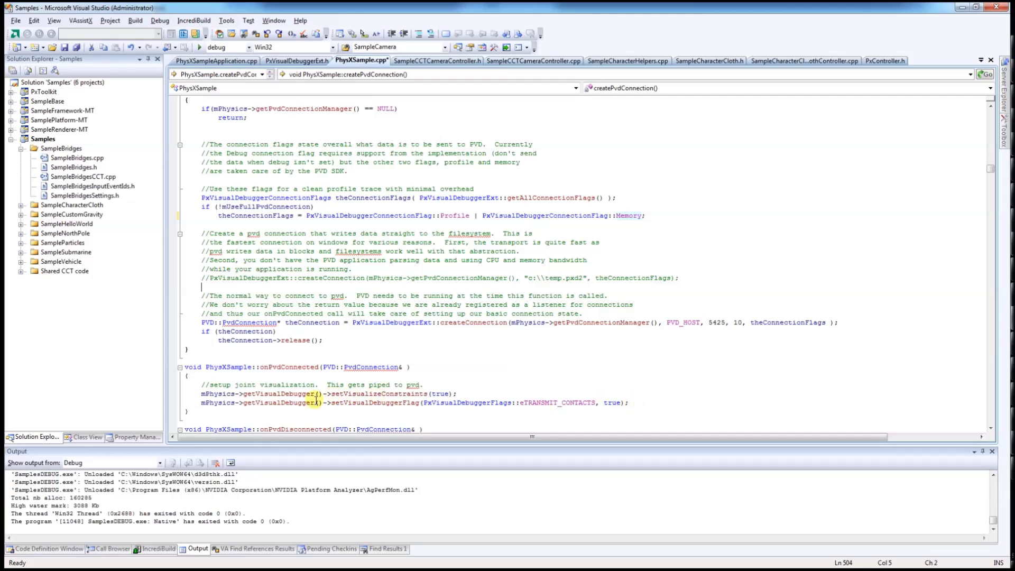
# Review the setVisualDebuggerFlag call with eTRANSMIT_CONTACTS and the setVisualizeConstraints call in the onPvdConnected function
pyautogui.moveTo(369, 403); pyautogui.dragTo(604, 403)
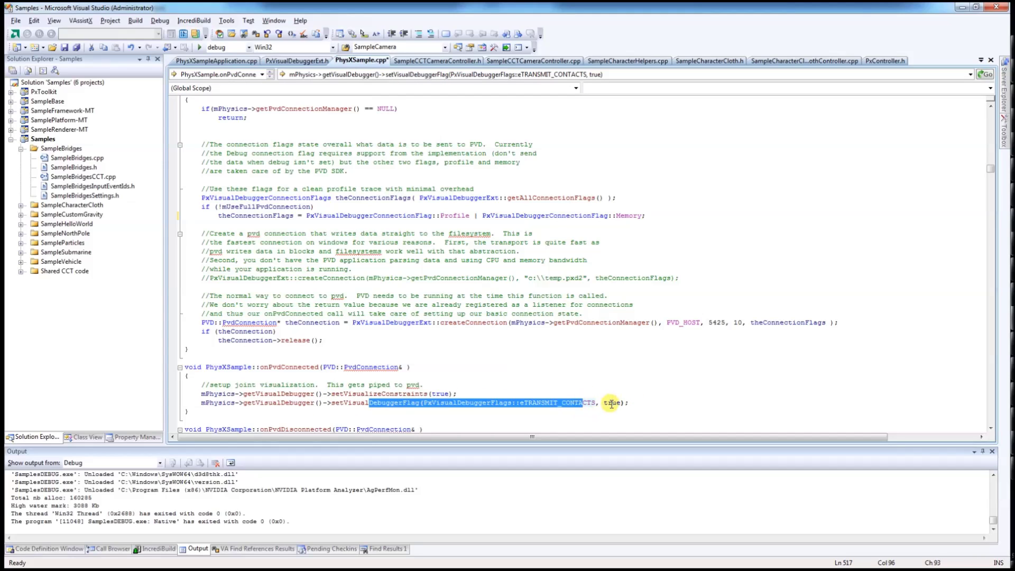
pyautogui.click(605, 403)
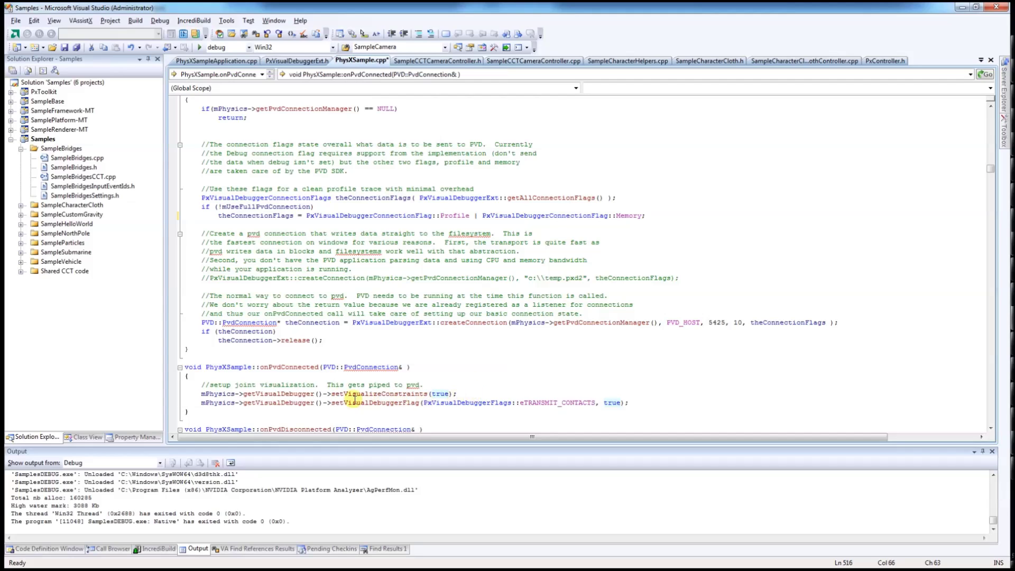
pyautogui.moveTo(278, 394); pyautogui.dragTo(397, 391)
pyautogui.click(476, 394)
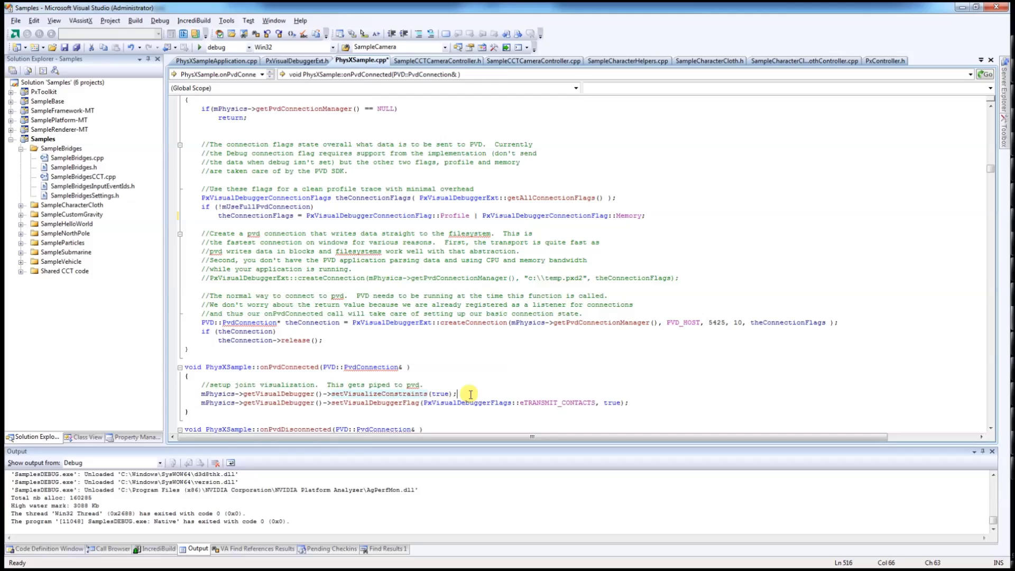
pyautogui.click(427, 287)
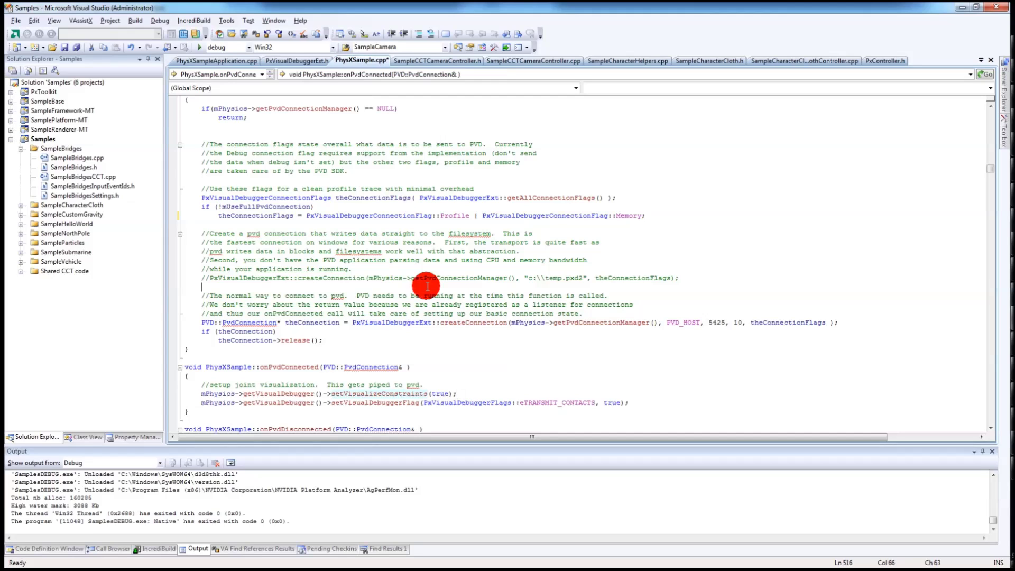
# Try the release build configuration for the solution and replace it with profile
pyautogui.scroll(2, 427, 287)
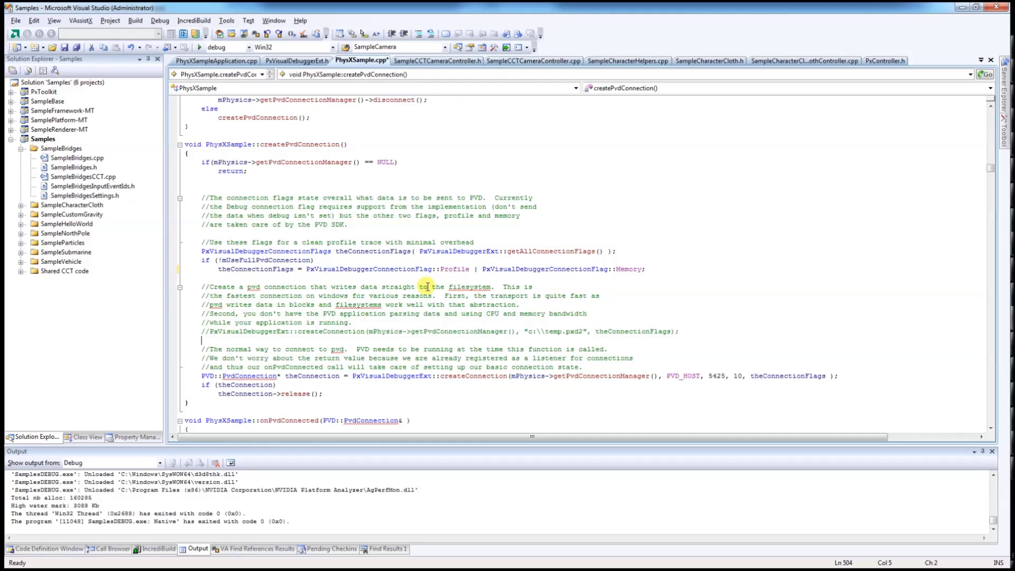
pyautogui.click(248, 47)
pyautogui.click(246, 82)
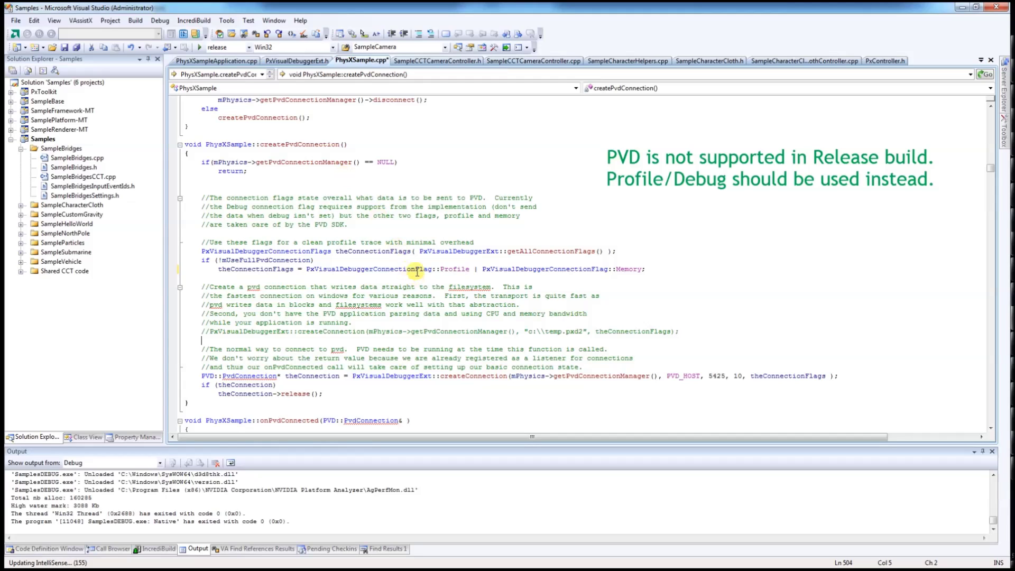
pyautogui.click(248, 47)
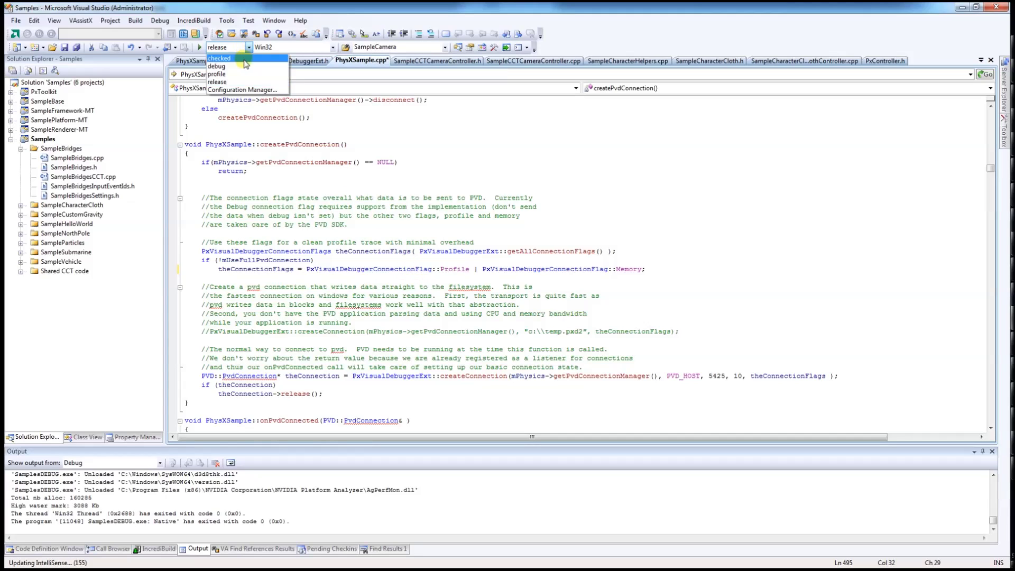
pyautogui.click(241, 74)
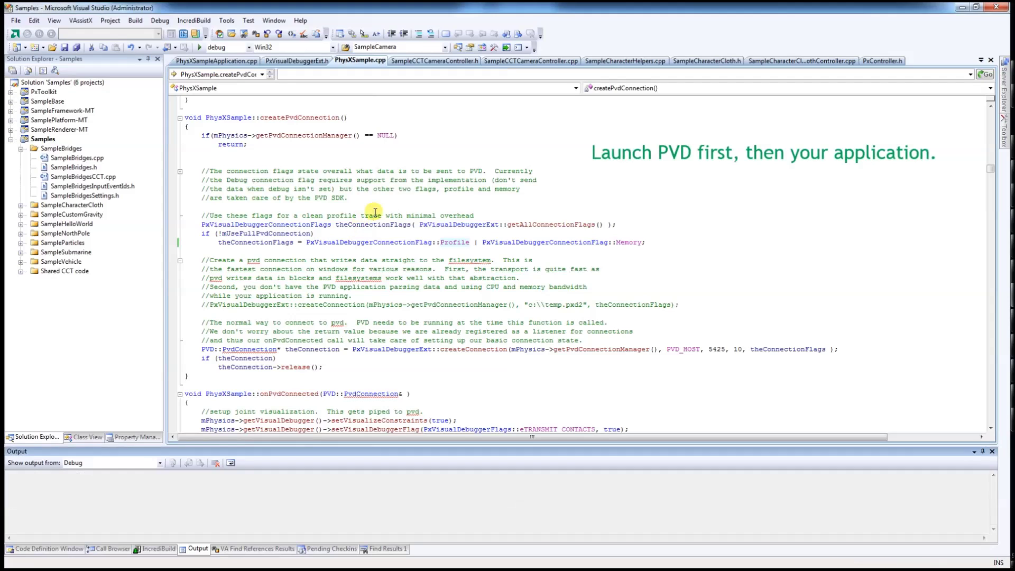
# Run the sample from Visual Studio and move its window clear of the DirectX Render view in PVD
pyautogui.press('F5')
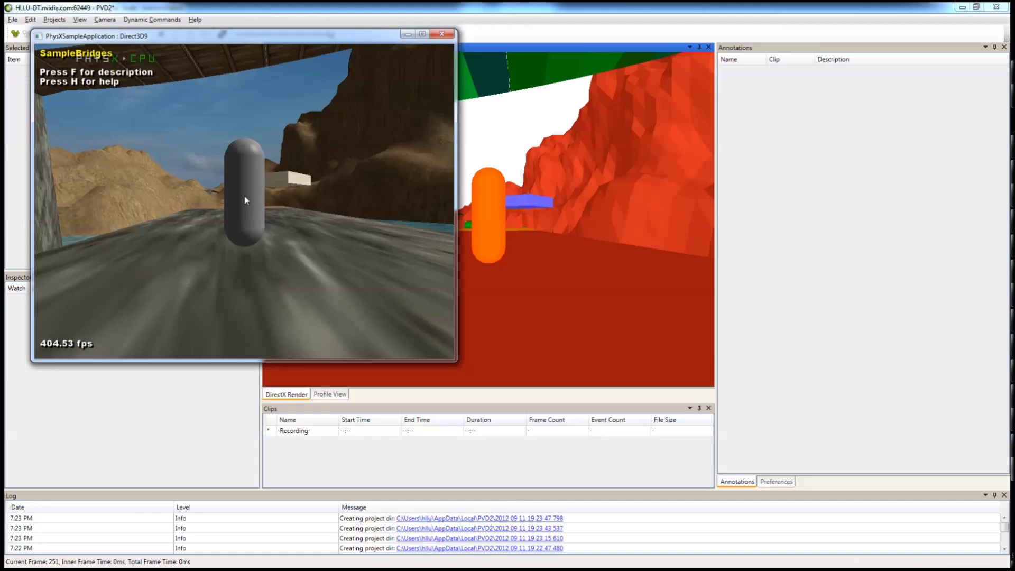
pyautogui.hotkey('alt', 'Tab')
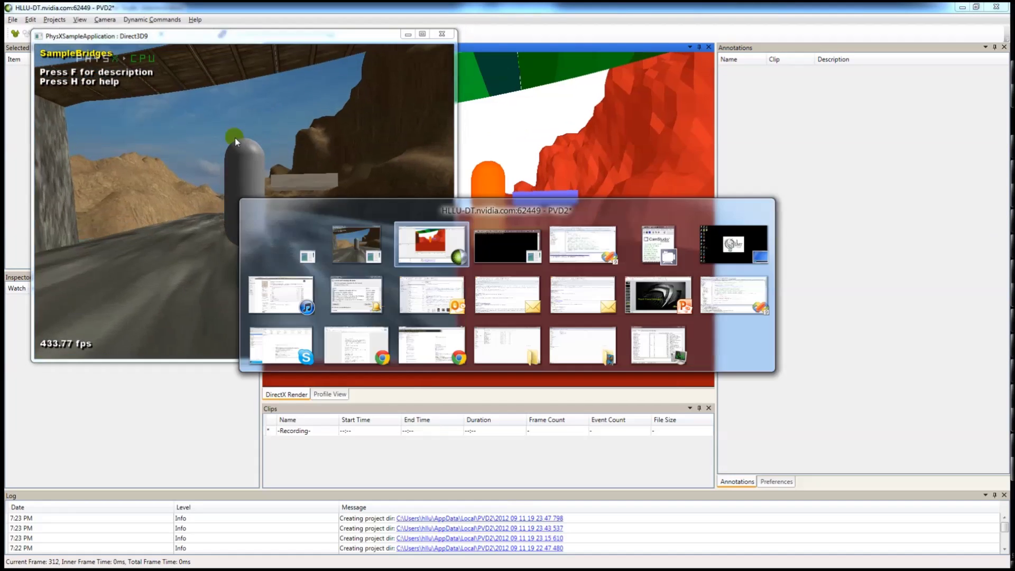
pyautogui.moveTo(229, 35); pyautogui.dragTo(792, 121)
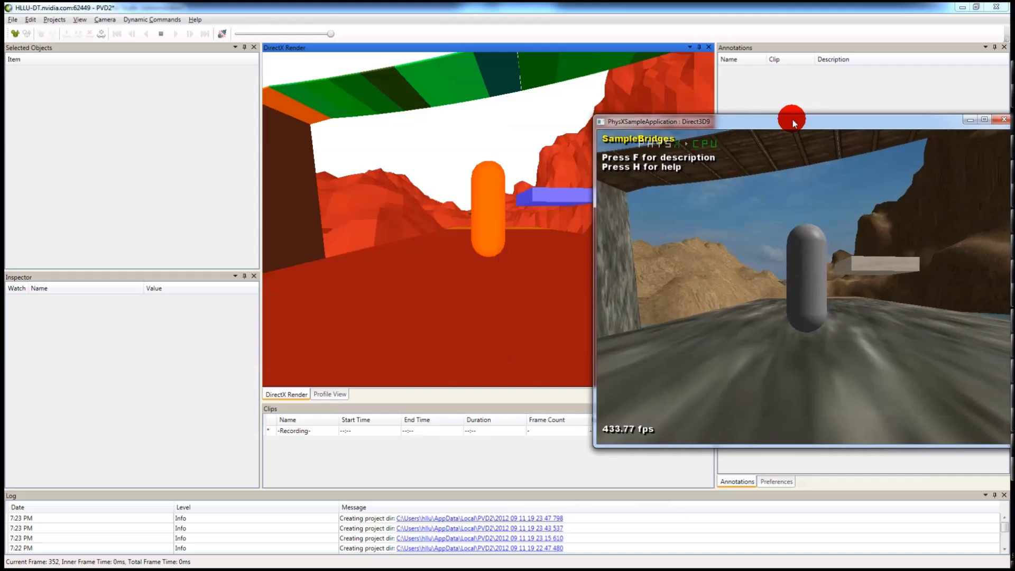
# Walk the sample's character forward and spawn two boxes, a sphere, a capsule and a convex shape in front of it
pyautogui.press('w')
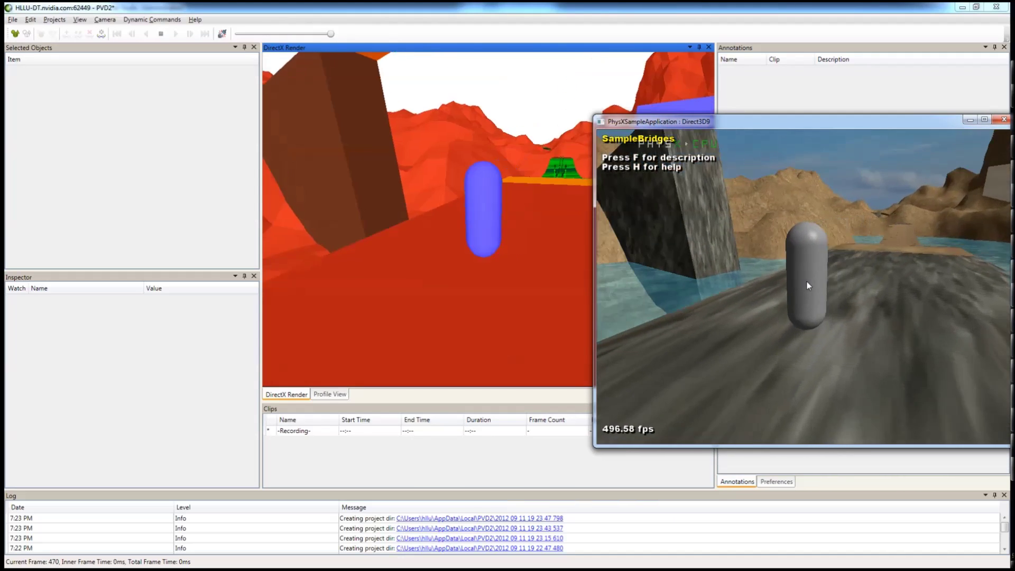
pyautogui.press('w')
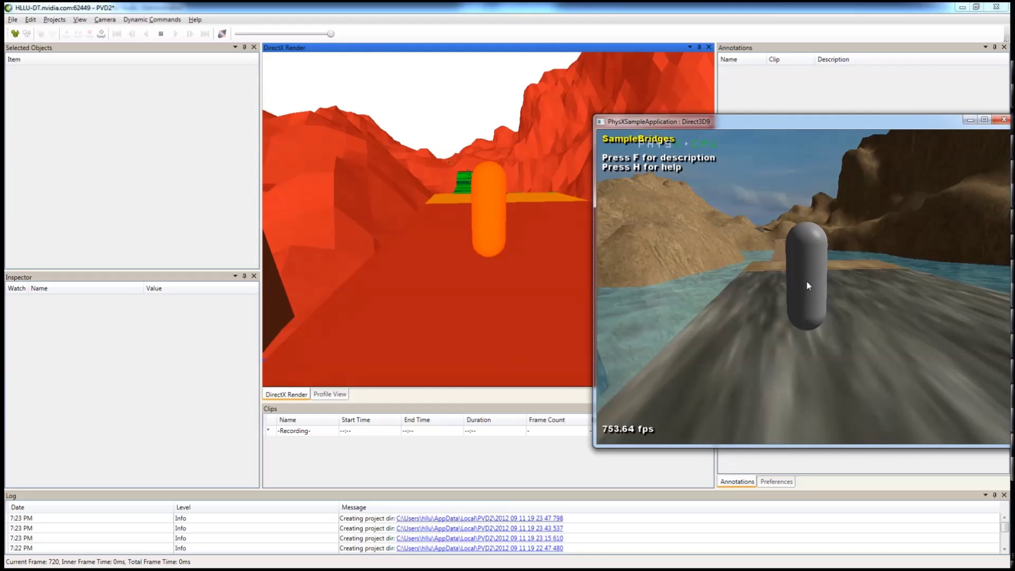
pyautogui.press('1')
pyautogui.press('2')
pyautogui.press('3')
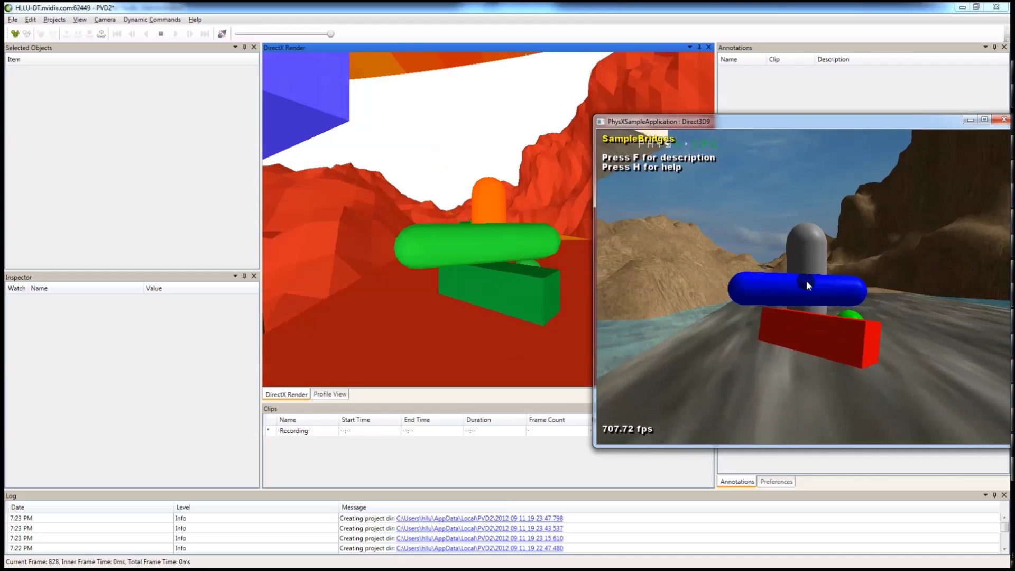
pyautogui.press('4')
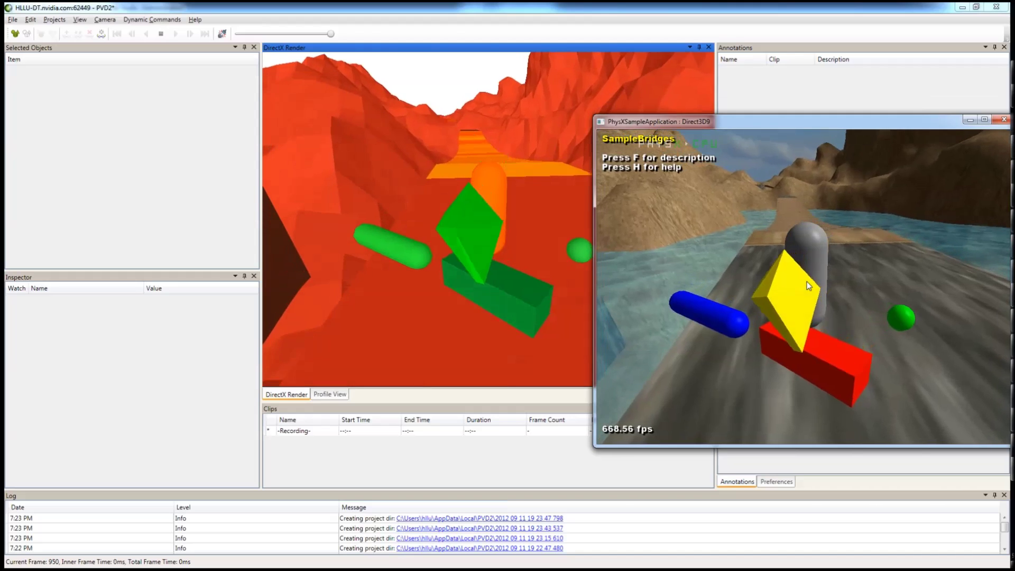
pyautogui.press('1')
pyautogui.press('Escape')
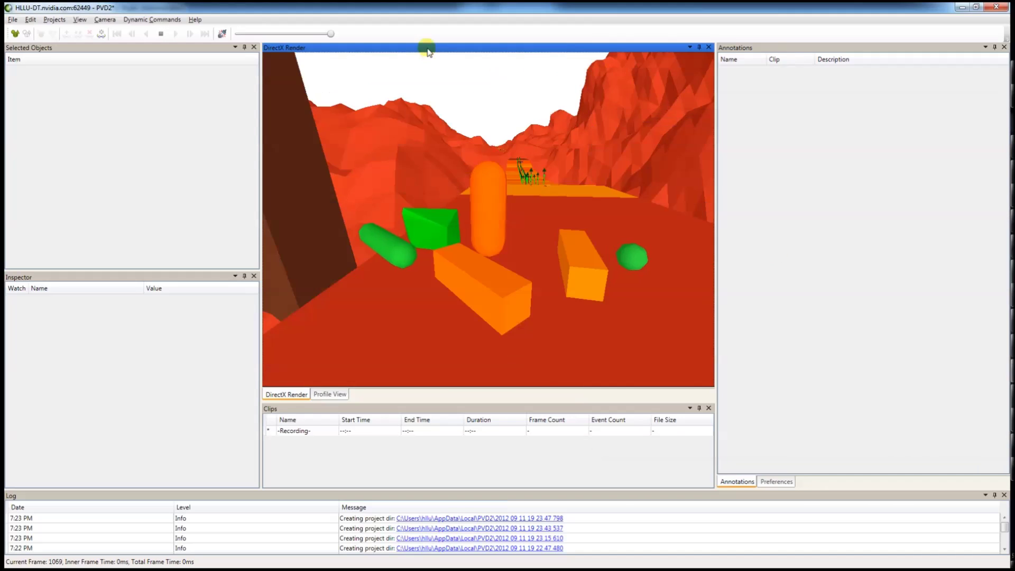
# Disconnect PVD from the sample to end the recording, select Clip 01 and move the playhead to frame 449
pyautogui.click(222, 34)
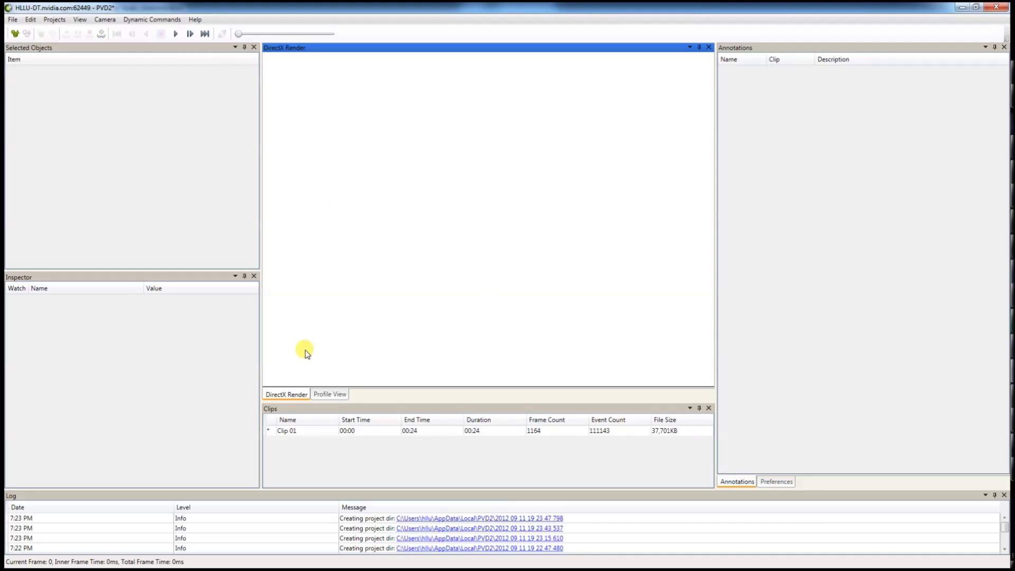
pyautogui.click(305, 433)
pyautogui.moveTo(239, 33); pyautogui.dragTo(274, 33)
# Select the capsule character in the DirectX Render view to inspect its PxCapsuleGeometry properties
pyautogui.moveTo(512, 237); pyautogui.dragTo(534, 280)
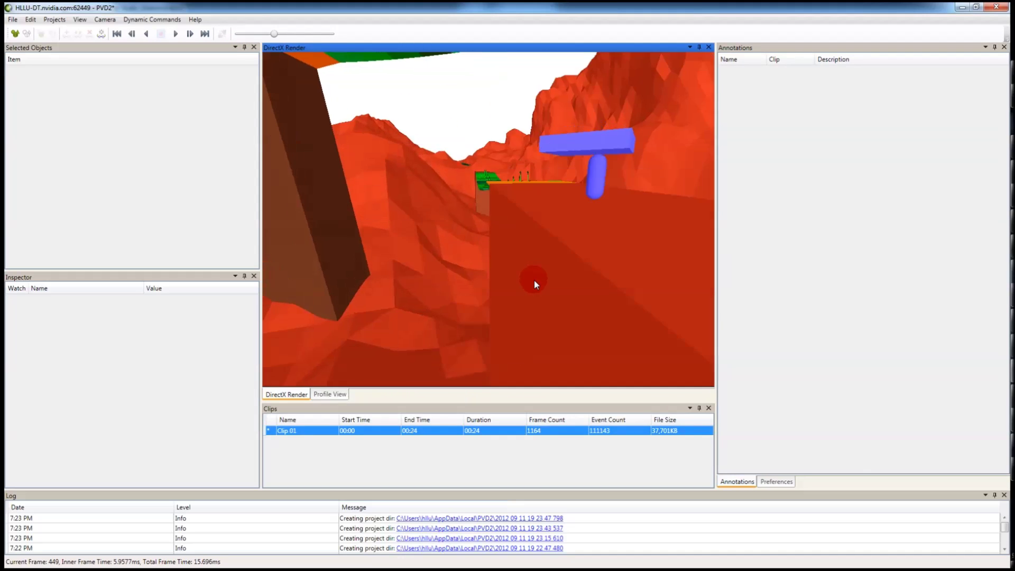
pyautogui.doubleClick(586, 188)
pyautogui.moveTo(533, 219); pyautogui.dragTo(544, 131)
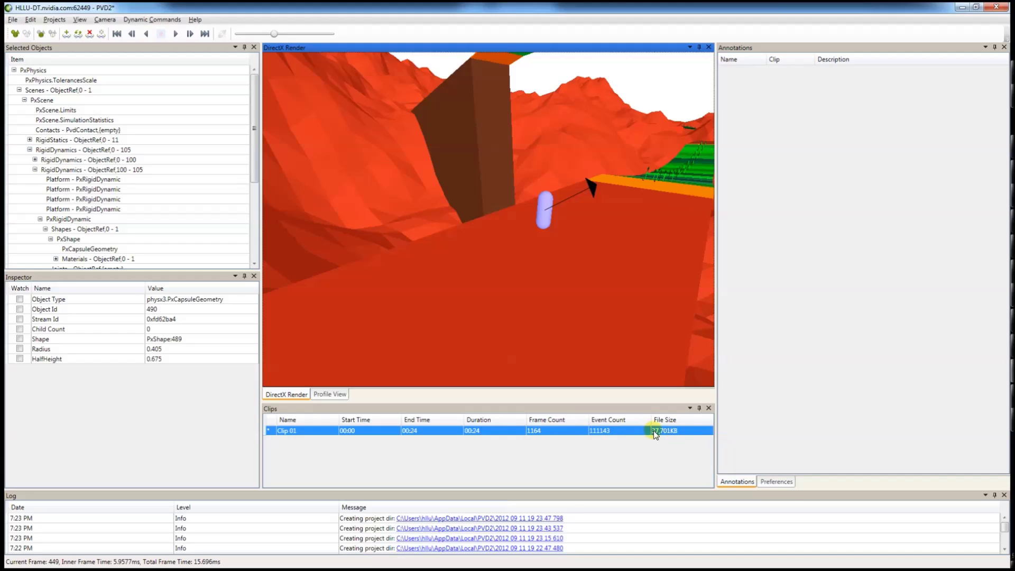
# Show the Save Clip as command for Clip 01 in the clips list
pyautogui.click(294, 456)
pyautogui.rightClick(294, 430)
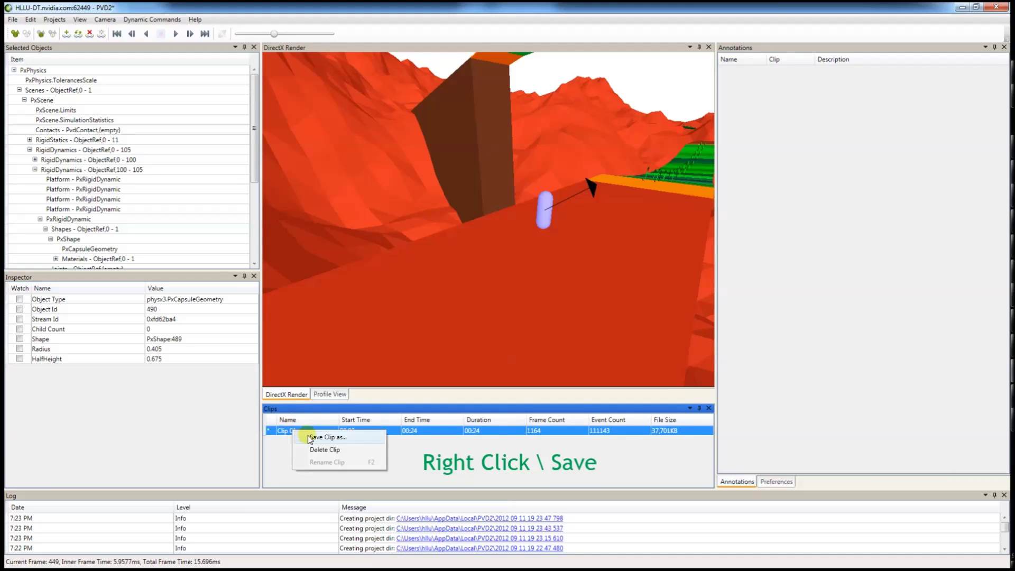
pyautogui.click(309, 437)
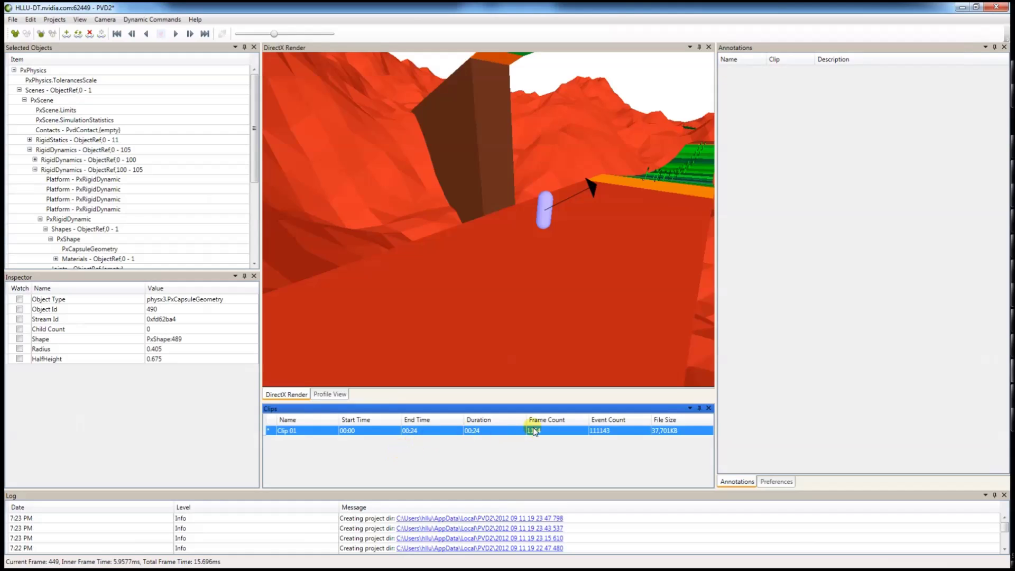
pyautogui.rightClick(541, 435)
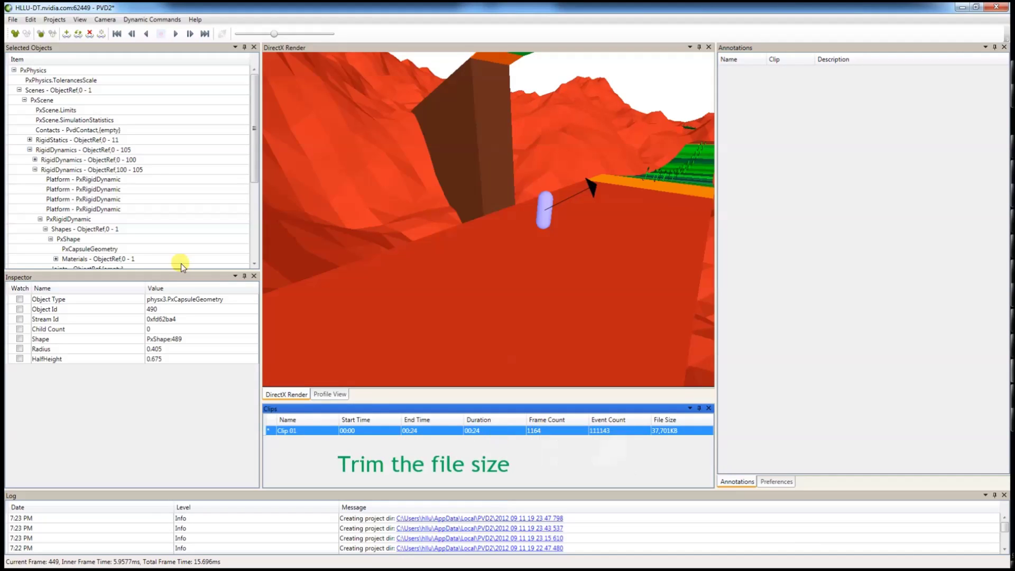
# Trim the start of Clip 01 up to the playhead and look around the shortened clip's scene
pyautogui.click(54, 20)
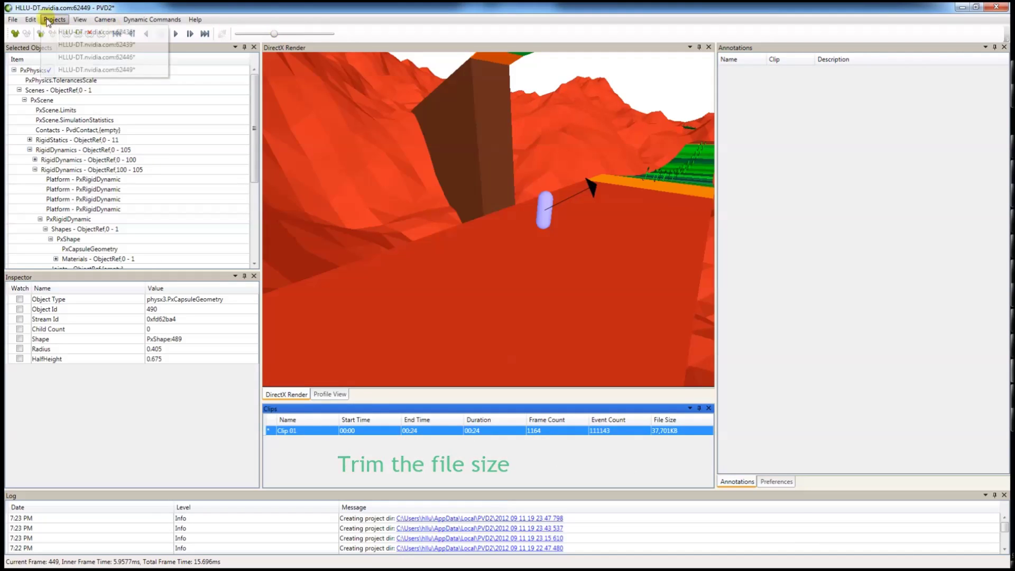
pyautogui.click(31, 20)
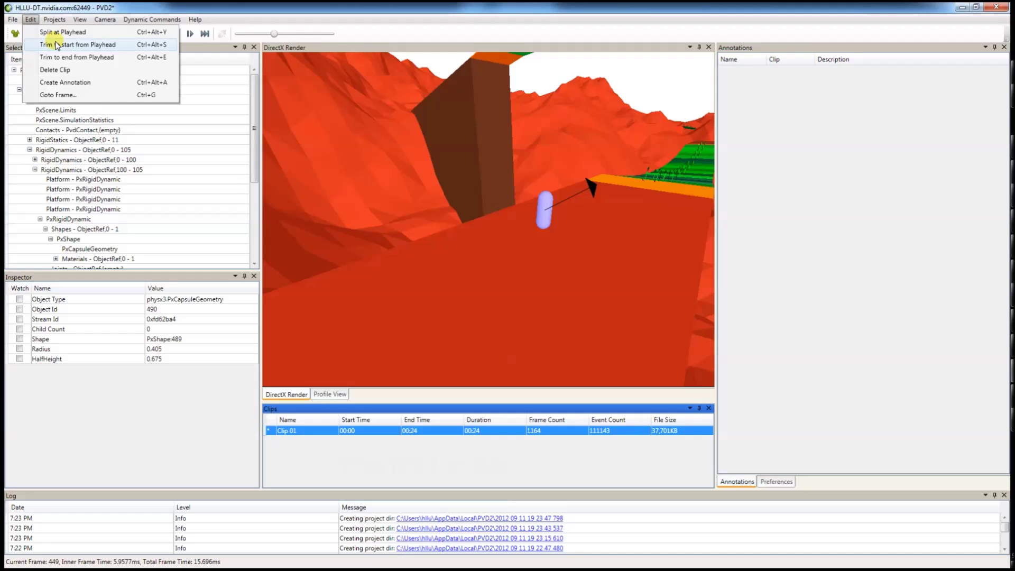
pyautogui.click(90, 45)
pyautogui.moveTo(569, 209)
pyautogui.mouseDown()
pyautogui.moveTo(549, 214)
pyautogui.moveTo(576, 195)
pyautogui.mouseUp()
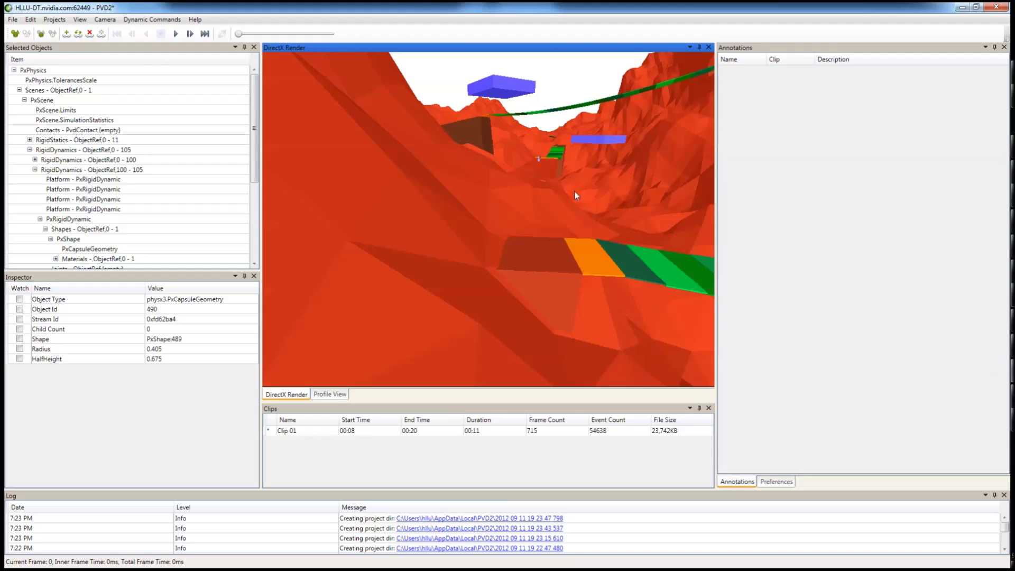
# Move the playhead to frame 588 and trim the end of Clip 01 from there
pyautogui.doubleClick(538, 160)
pyautogui.moveTo(566, 162); pyautogui.dragTo(529, 180)
pyautogui.moveTo(239, 34); pyautogui.dragTo(315, 37)
pyautogui.click(31, 20)
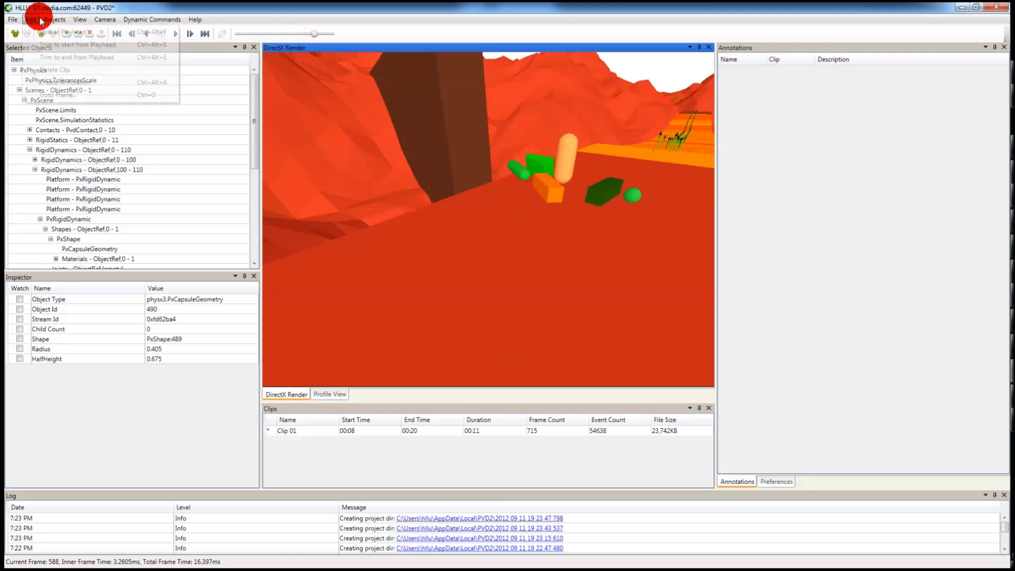
pyautogui.click(75, 57)
# Select Clip 01 in the clips list and examine the capsule character's surroundings from several angles and distances
pyautogui.moveTo(582, 174); pyautogui.dragTo(641, 154)
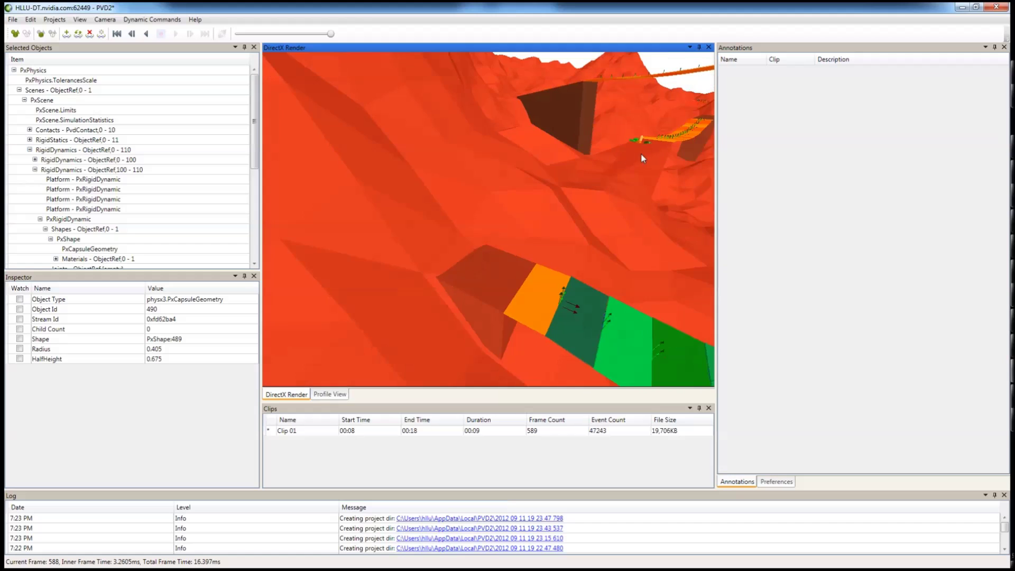
pyautogui.doubleClick(640, 139)
pyautogui.moveTo(509, 208); pyautogui.dragTo(569, 391)
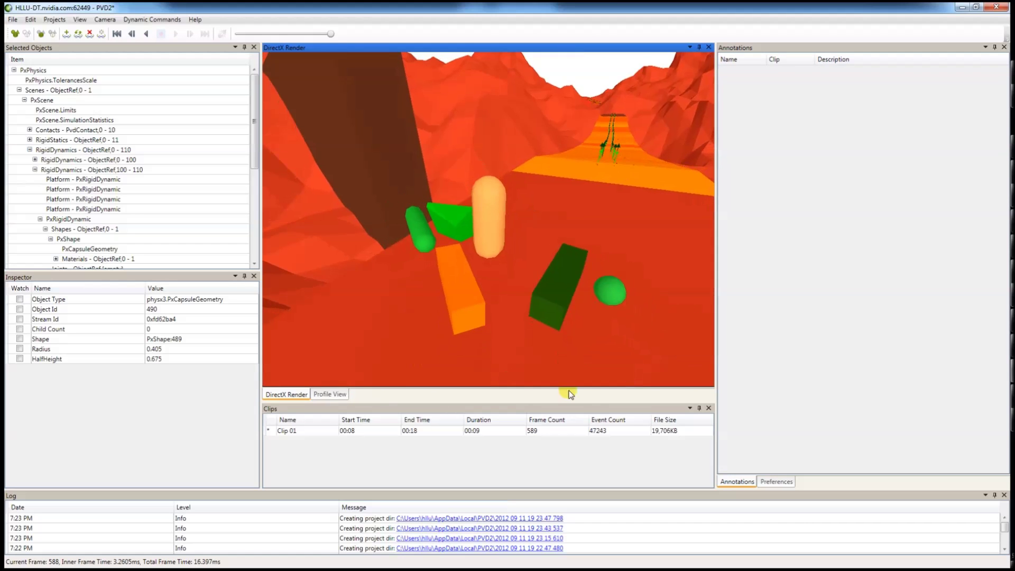
pyautogui.click(670, 433)
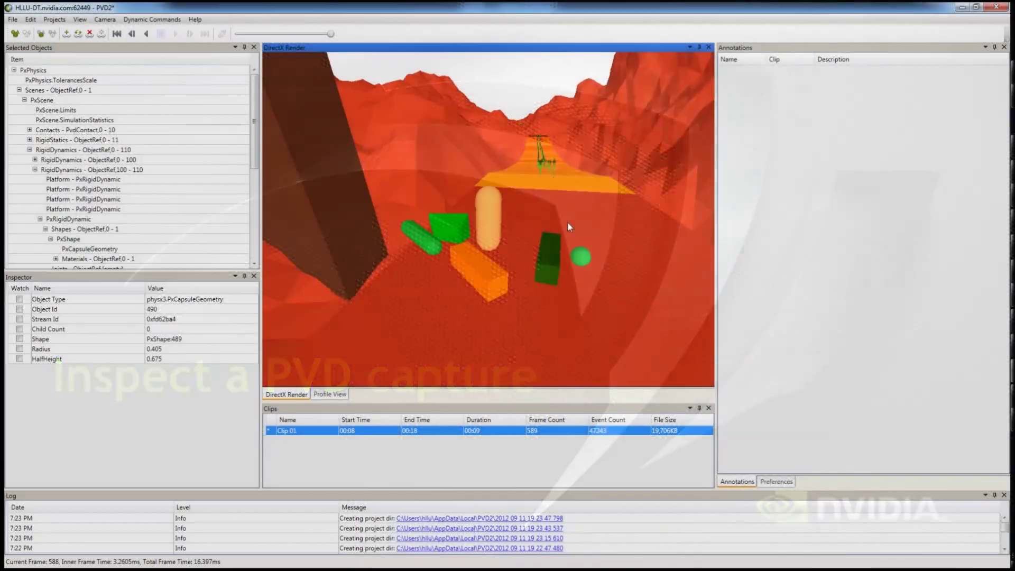
pyautogui.moveTo(567, 221)
pyautogui.mouseDown()
pyautogui.moveTo(541, 231)
pyautogui.moveTo(555, 227)
pyautogui.mouseUp()
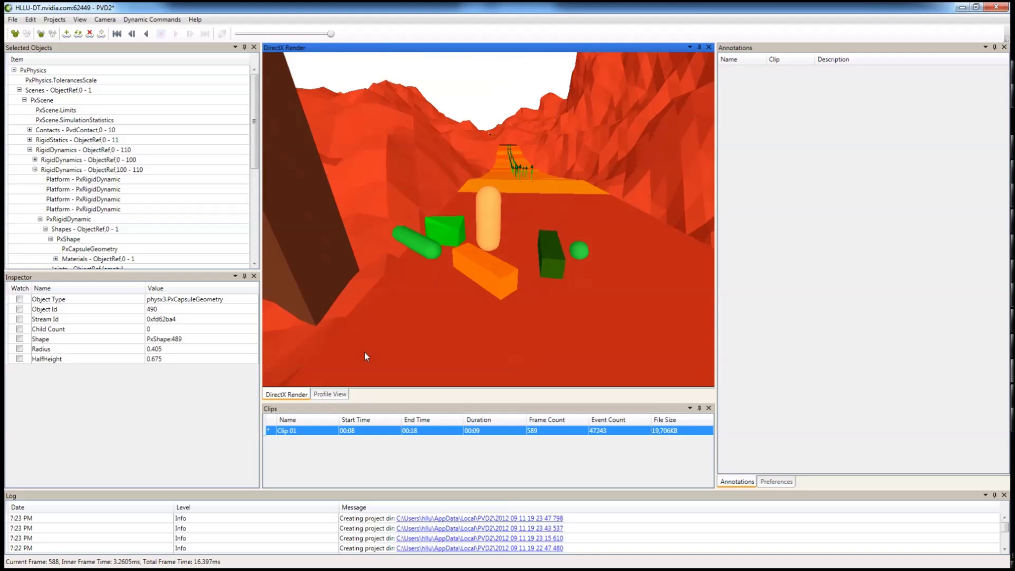
pyautogui.moveTo(491, 253); pyautogui.dragTo(514, 267)
pyautogui.scroll(-10, 520, 263)
pyautogui.scroll(5, 506, 287)
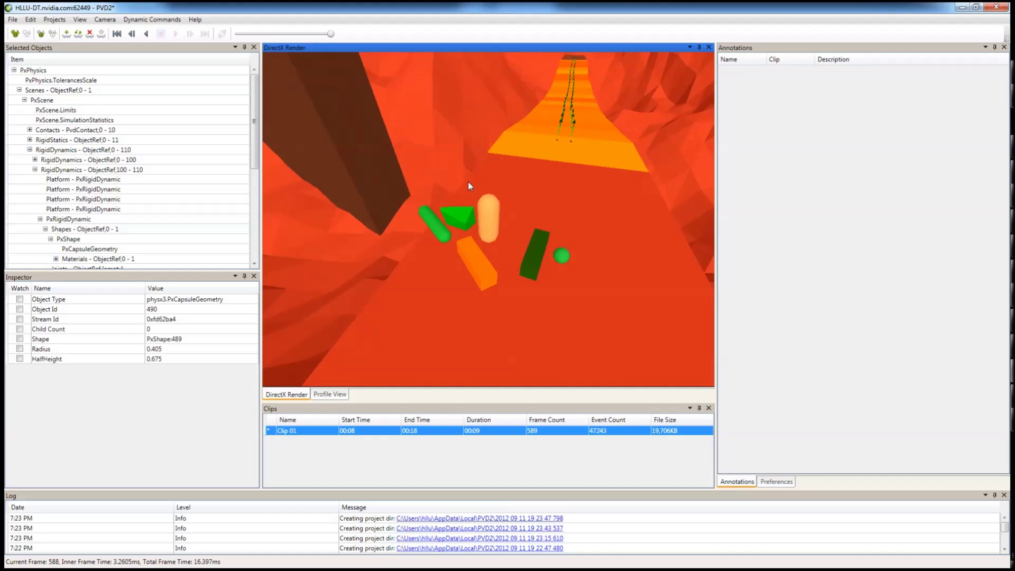
# Move the playhead back within Clip 01 and step backward frame by frame to frame 395
pyautogui.moveTo(331, 34); pyautogui.dragTo(301, 34)
pyautogui.press('Left')
pyautogui.press('Left')
pyautogui.press('Left')
pyautogui.press('Left')
pyautogui.press('Left')
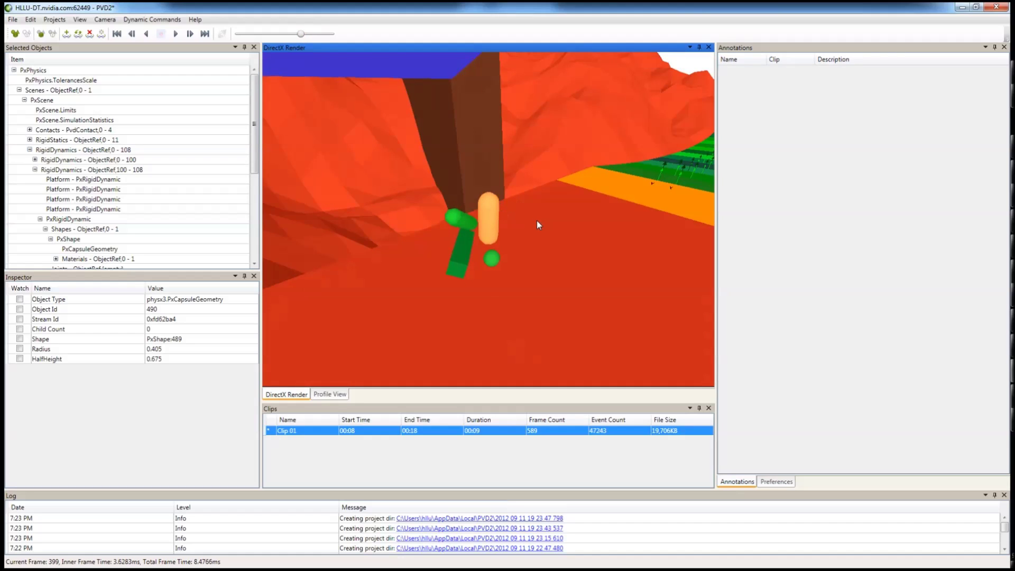
pyautogui.click(86, 564)
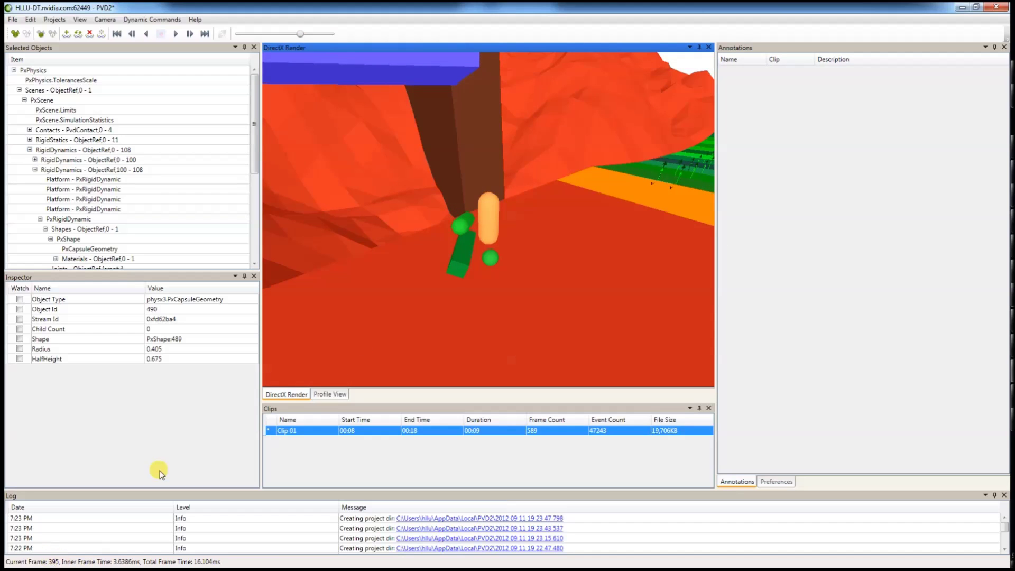
# Step backward and forward frame by frame through the objects' motion near the capsule character, ending at frame 391
pyautogui.press('Left')
pyautogui.press('Left')
pyautogui.press('Left')
pyautogui.press('Left')
pyautogui.press('Left')
pyautogui.press('Left')
pyautogui.press('Left')
pyautogui.press('Left')
pyautogui.press('Left')
pyautogui.press('Left')
pyautogui.press('Left')
pyautogui.press('Left')
pyautogui.press('Left')
pyautogui.press('Left')
pyautogui.press('Left')
pyautogui.press('Left')
pyautogui.press('Right')
pyautogui.press('Right')
pyautogui.press('Right')
pyautogui.press('Right')
pyautogui.press('Right')
pyautogui.press('Right')
pyautogui.press('Right')
pyautogui.press('Right')
pyautogui.press('Right')
pyautogui.press('Right')
pyautogui.press('Right')
pyautogui.press('Right')
pyautogui.press('Right')
pyautogui.press('Right')
pyautogui.press('Right')
pyautogui.press('Right')
pyautogui.press('Right')
pyautogui.press('Right')
pyautogui.press('Right')
pyautogui.press('Right')
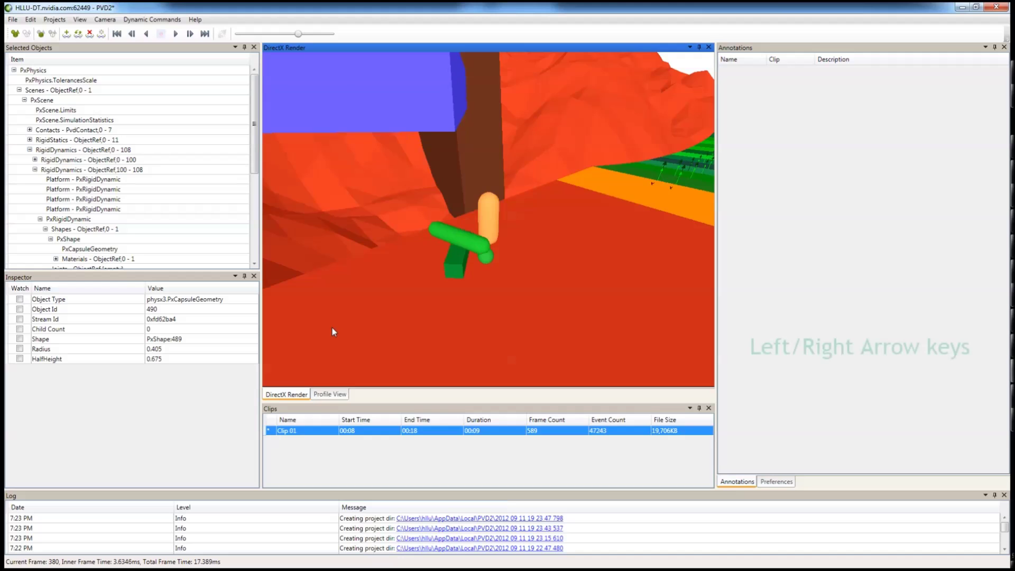
pyautogui.press('Left')
pyautogui.press('Left')
pyautogui.press('Left')
pyautogui.press('Left')
pyautogui.press('Left')
pyautogui.press('Left')
pyautogui.press('Left')
pyautogui.press('Left')
pyautogui.press('Left')
pyautogui.press('Left')
pyautogui.press('Left')
pyautogui.press('Left')
pyautogui.press('Left')
pyautogui.press('Left')
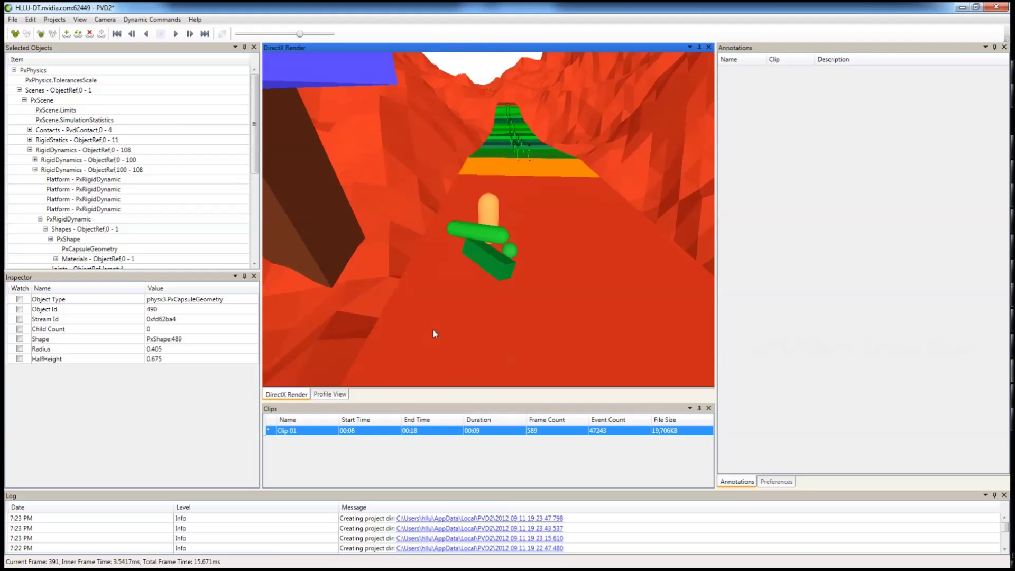
# Move the camera sideways, forward and backward around the capsule character and the objects beside it
pyautogui.press('s')
pyautogui.press('a')
pyautogui.press('a')
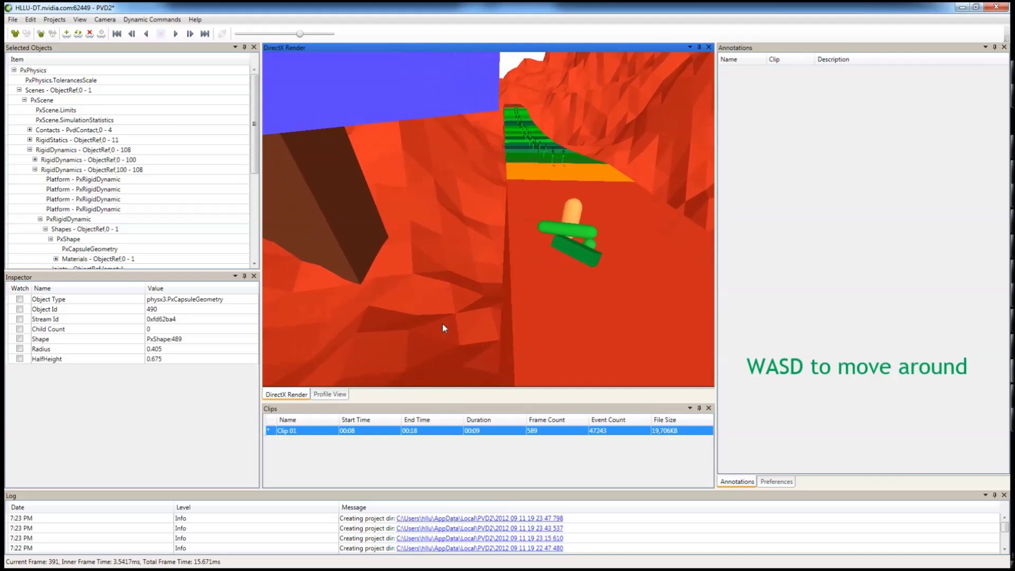
pyautogui.press('d')
pyautogui.press('w')
pyautogui.press('s')
pyautogui.press('s')
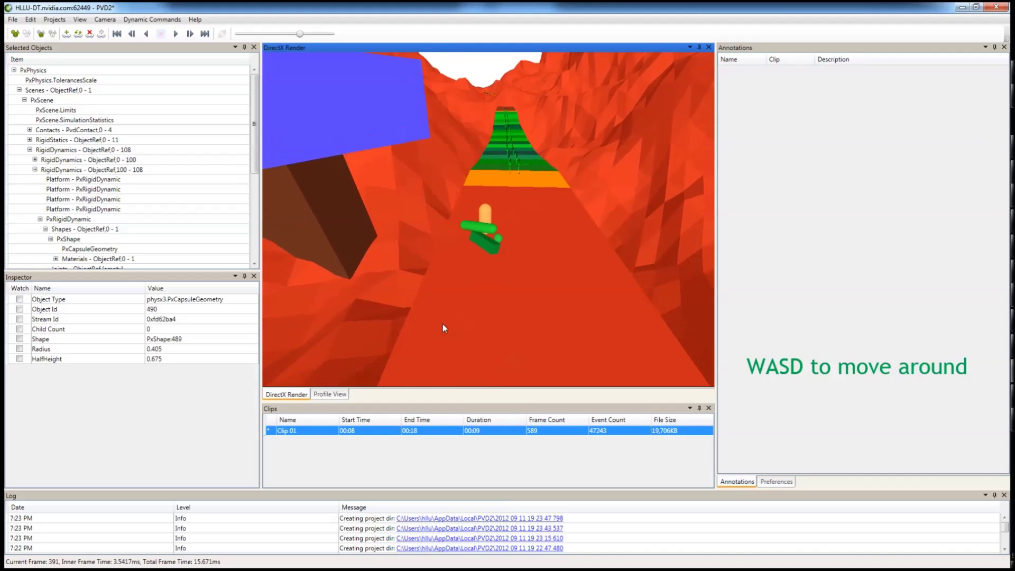
# Turn the camera and fly it at the faster speed along the canyon and back
pyautogui.moveTo(617, 240)
pyautogui.mouseDown()
pyautogui.moveTo(549, 233)
pyautogui.moveTo(632, 226)
pyautogui.mouseUp()
pyautogui.moveTo(632, 226)
pyautogui.mouseDown(button='right')
pyautogui.moveTo(553, 232)
pyautogui.moveTo(621, 230)
pyautogui.mouseUp(button='right')
pyautogui.moveTo(620, 229)
pyautogui.mouseDown()
pyautogui.moveTo(585, 246)
pyautogui.moveTo(594, 228)
pyautogui.moveTo(596, 246)
pyautogui.moveTo(593, 224)
pyautogui.moveTo(592, 232)
pyautogui.mouseUp()
pyautogui.hotkey('shift', 'w')
pyautogui.hotkey('shift', 'w')
pyautogui.hotkey('shift', 's')
pyautogui.hotkey('shift', 's')
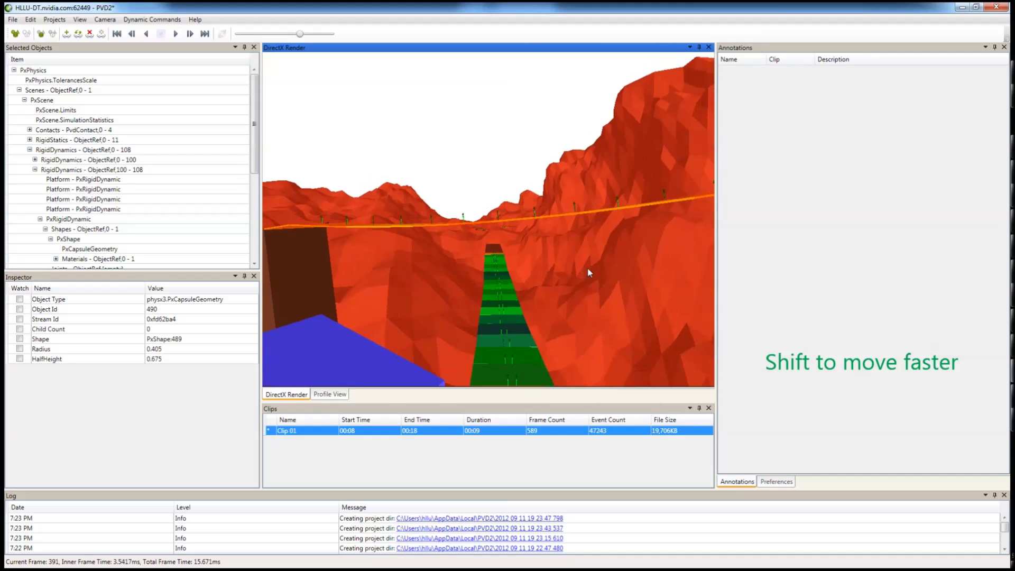
pyautogui.moveTo(589, 272); pyautogui.dragTo(585, 249)
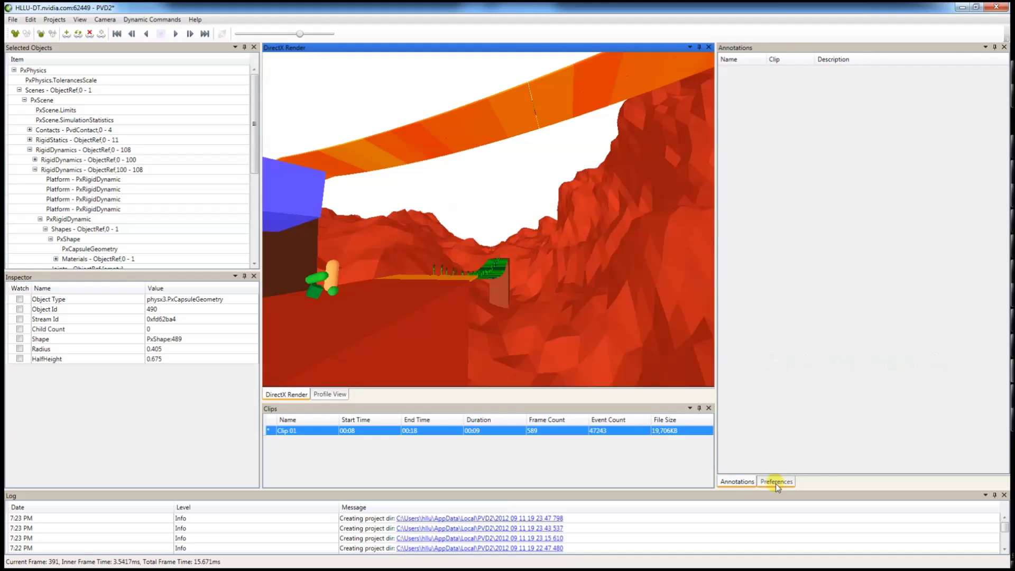
# Test camera movement at Camera Speed Scale values of 33.4 and 6.55 in the preferences, and settle on 16.9
pyautogui.click(776, 482)
pyautogui.scroll(-2, 746, 361)
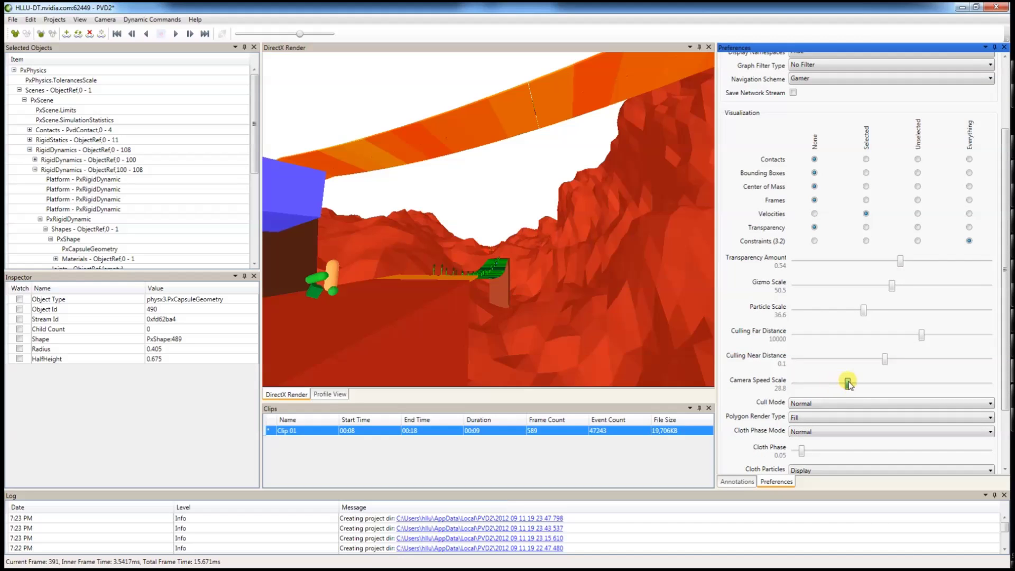
pyautogui.moveTo(559, 312); pyautogui.dragTo(566, 318)
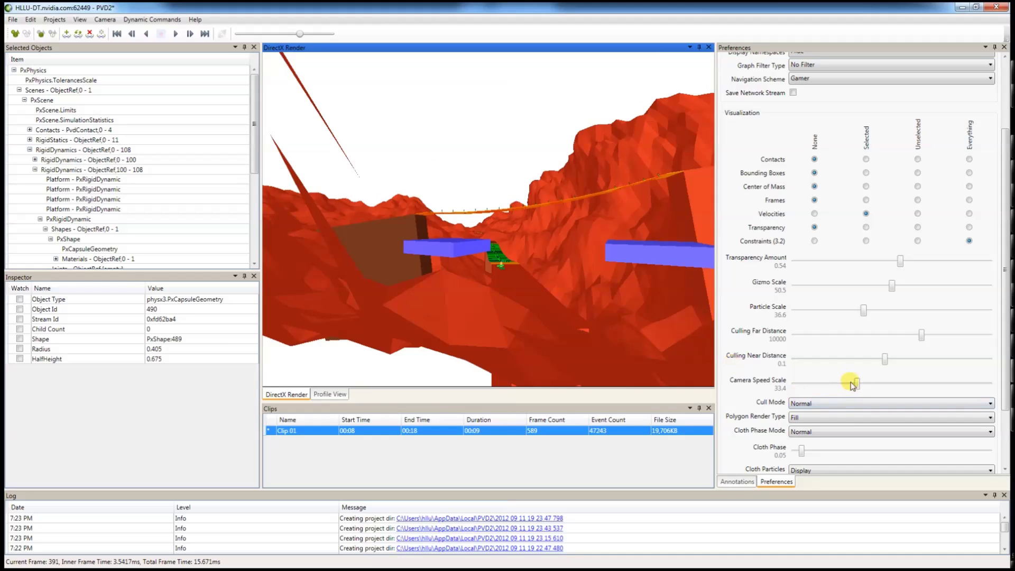
pyautogui.moveTo(858, 383); pyautogui.dragTo(803, 384)
pyautogui.moveTo(618, 322); pyautogui.dragTo(618, 322)
pyautogui.press('s')
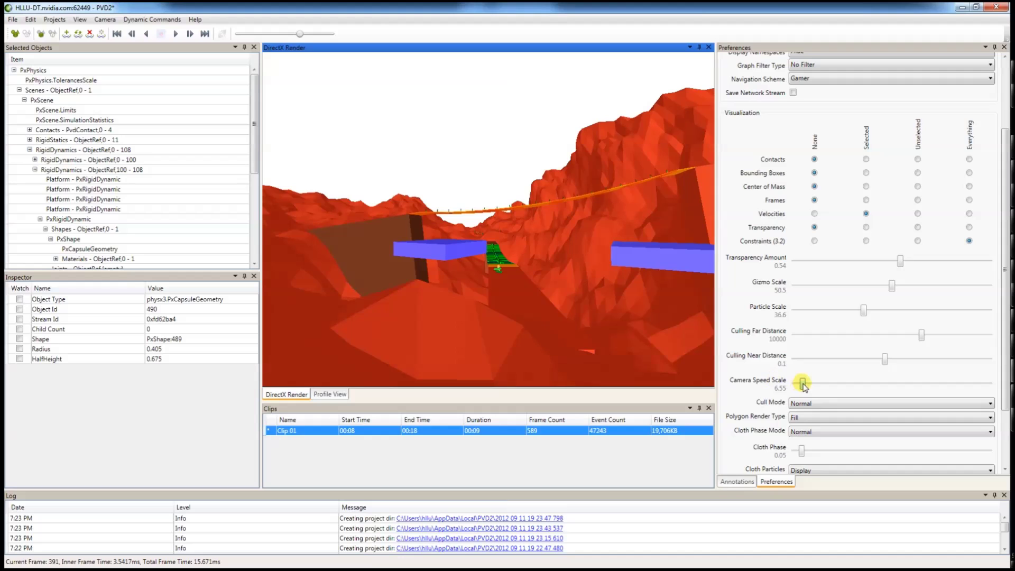
pyautogui.moveTo(803, 383); pyautogui.dragTo(820, 382)
pyautogui.moveTo(496, 272); pyautogui.dragTo(460, 300)
pyautogui.press('s')
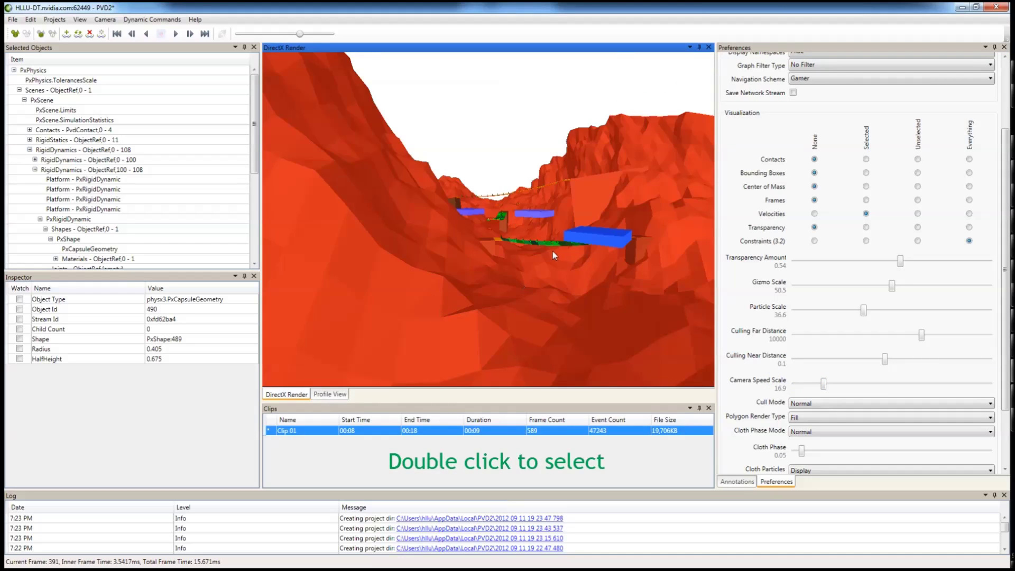
# Focus the view on the selected capsule and inspect its PxRigidDynamic, Shapes, PxShape and PxCapsuleGeometry entries in the object tree
pyautogui.moveTo(553, 251); pyautogui.dragTo(524, 255)
pyautogui.hotkey('alt', 'z')
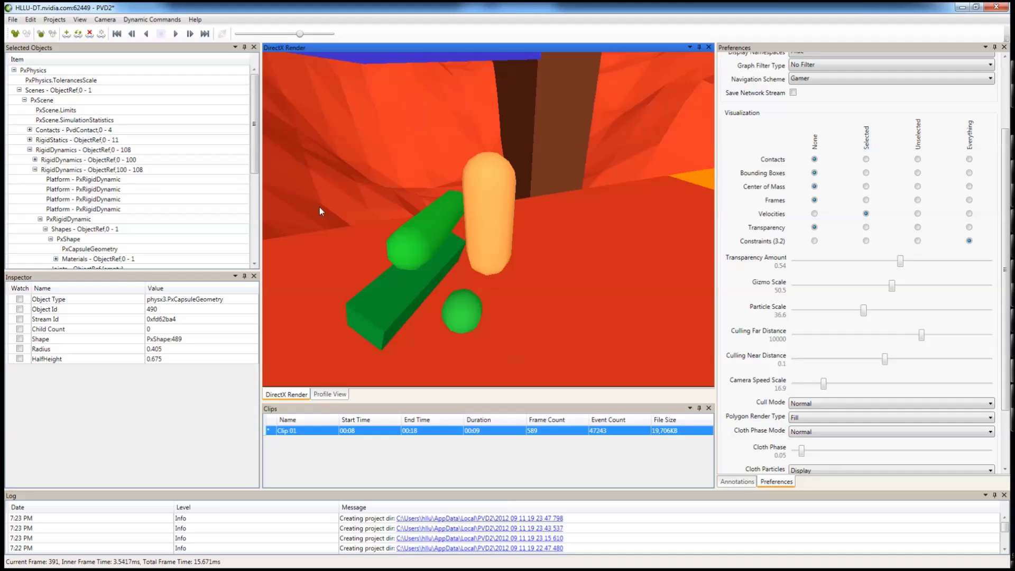
pyautogui.moveTo(256, 174); pyautogui.dragTo(255, 202)
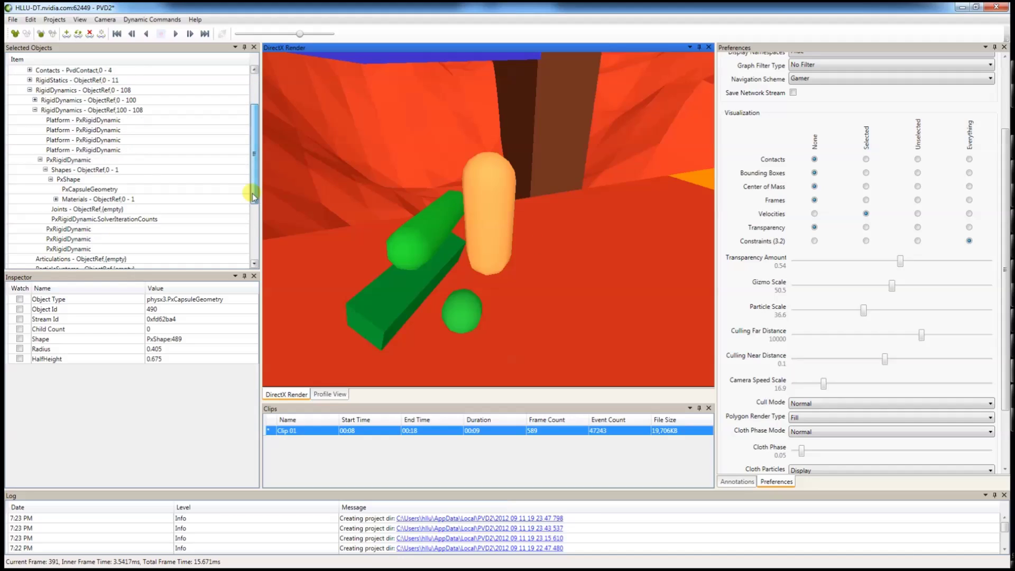
pyautogui.click(90, 160)
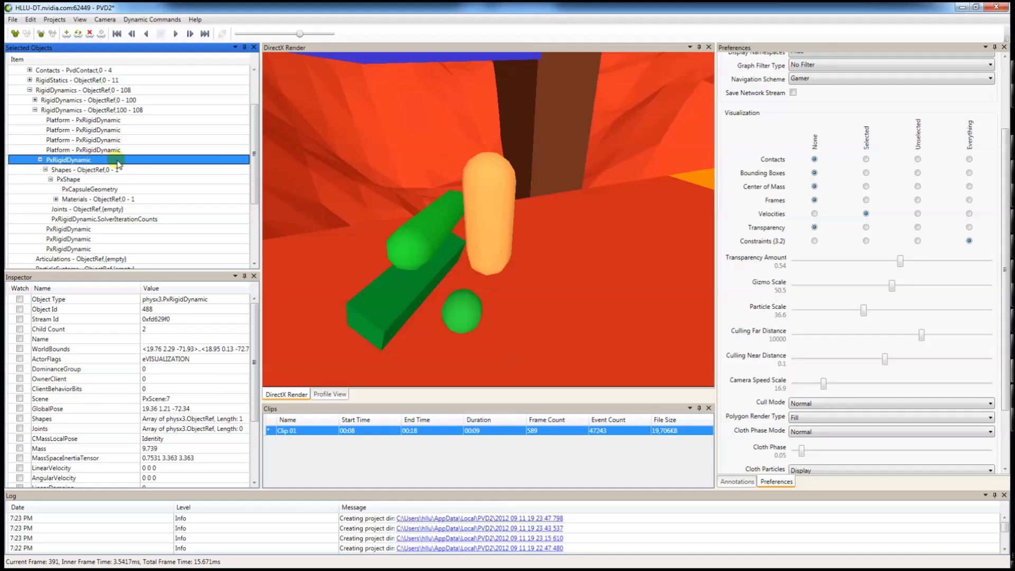
pyautogui.click(89, 170)
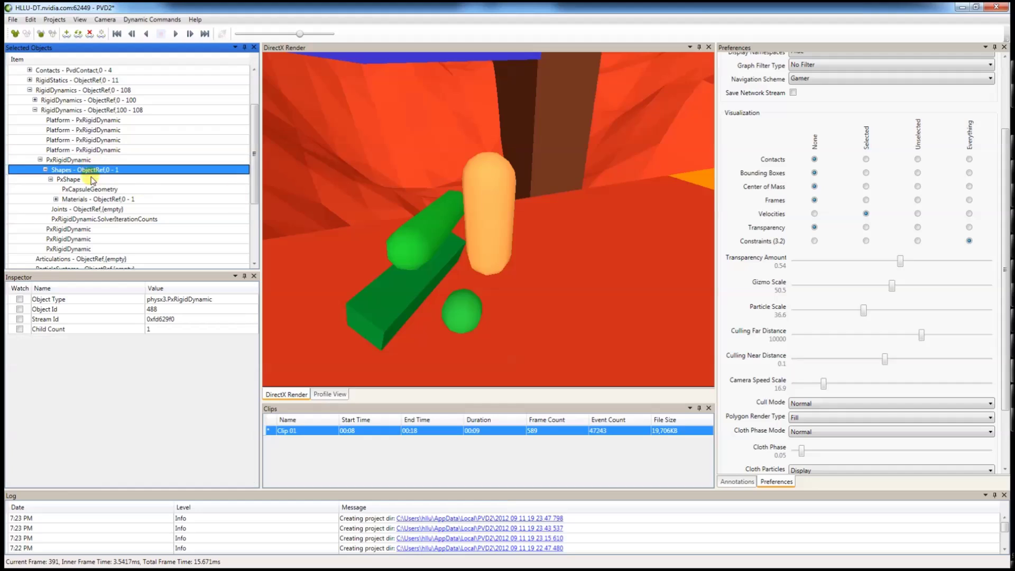
pyautogui.click(91, 179)
pyautogui.click(103, 189)
pyautogui.click(99, 180)
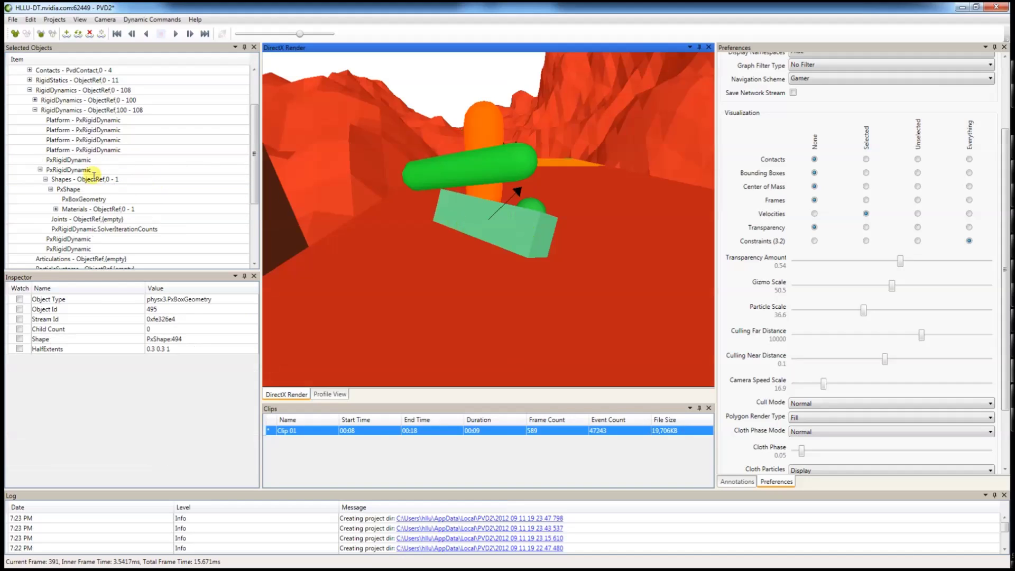
# Inspect the green box's PxRigidDynamic and PxShape entries, and examine the actor's ActorFlags and GlobalPose properties
pyautogui.click(94, 171)
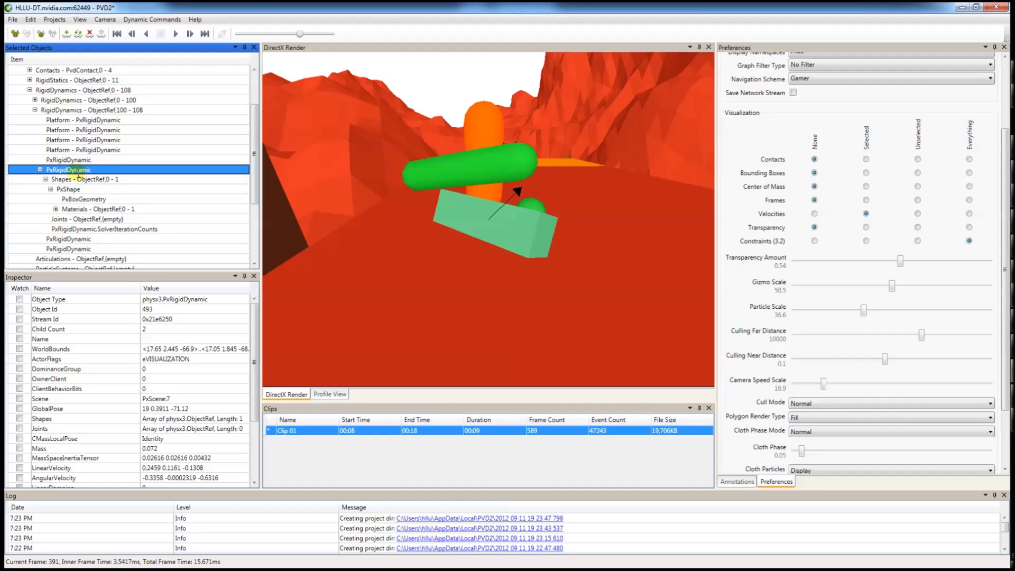
pyautogui.click(91, 190)
pyautogui.click(93, 170)
pyautogui.click(181, 358)
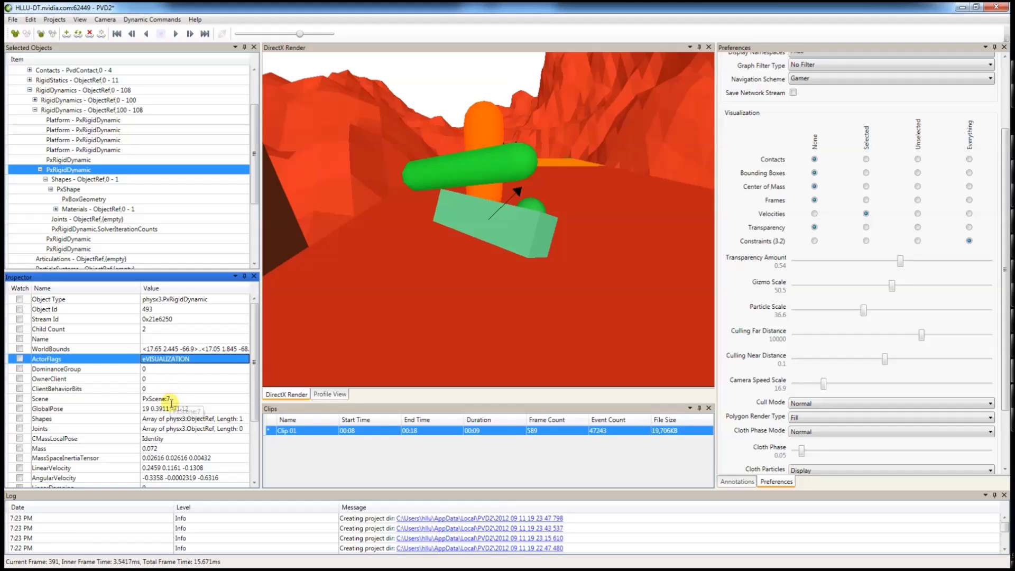
pyautogui.moveTo(173, 408)
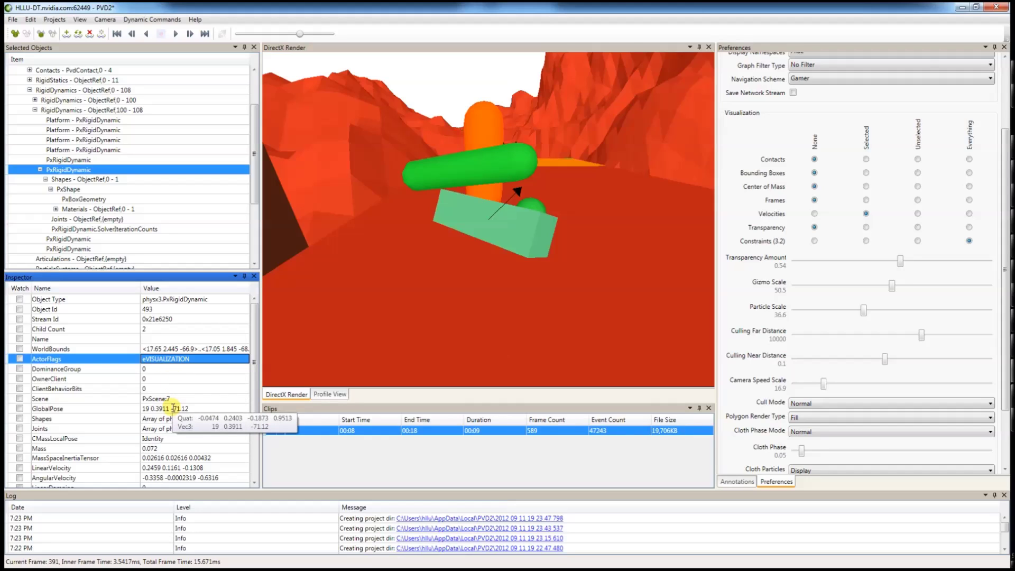
# Examine the green box actor's Mass, LinearDamping, AngularDamping and IsSleeping properties in the Inspector
pyautogui.scroll(-3, 187, 421)
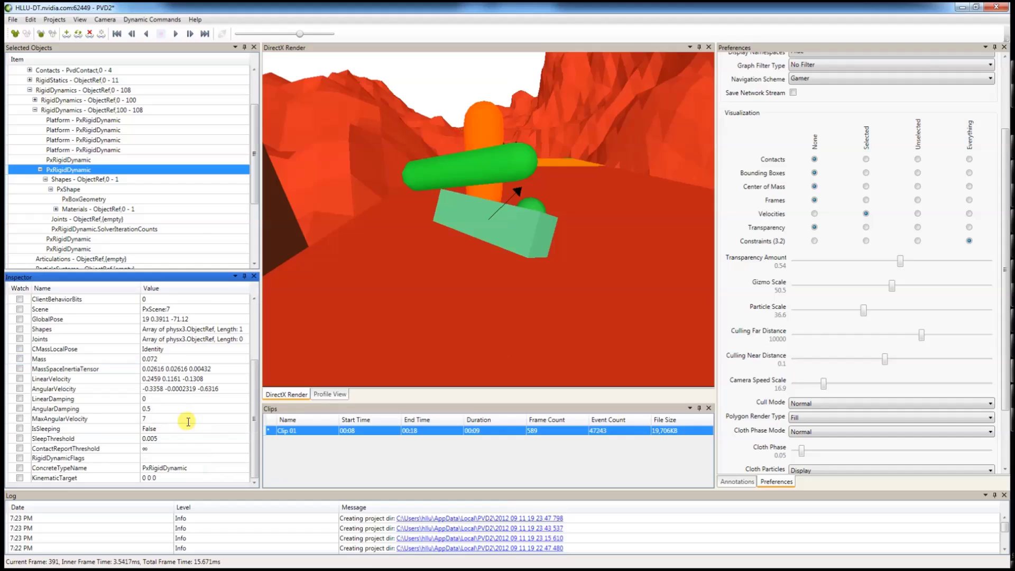
pyautogui.click(159, 359)
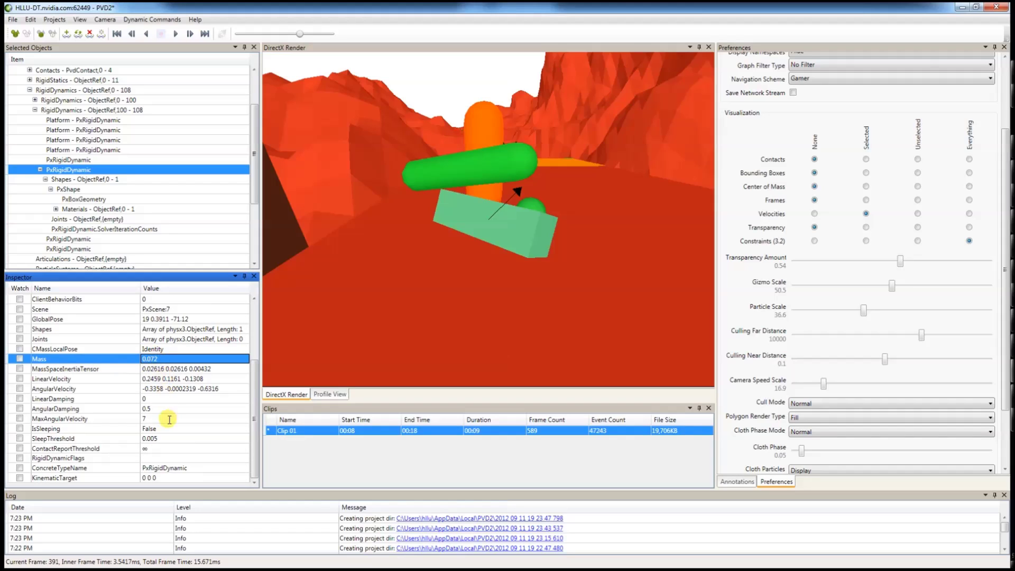
pyautogui.click(112, 399)
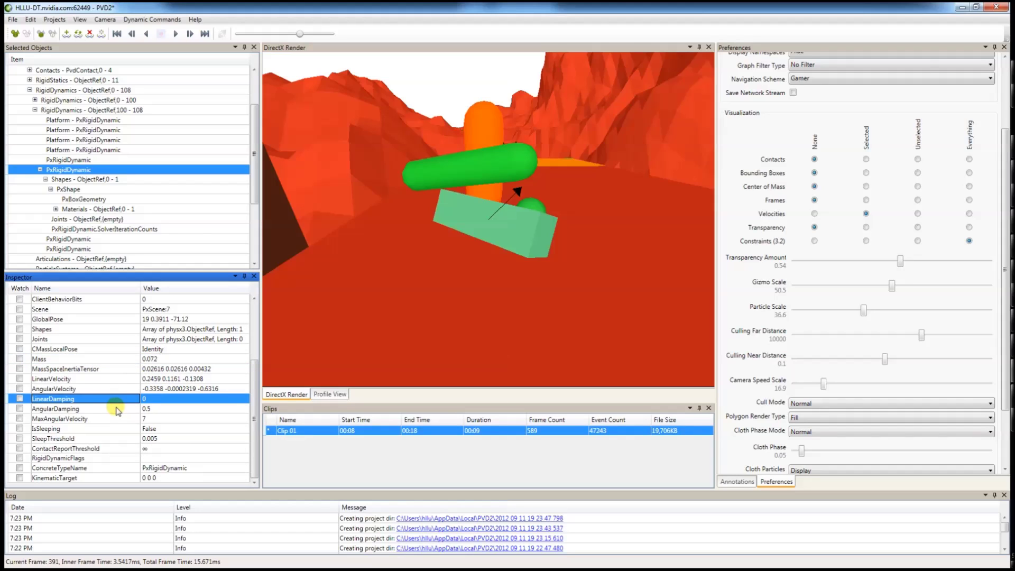
pyautogui.click(117, 409)
pyautogui.click(166, 430)
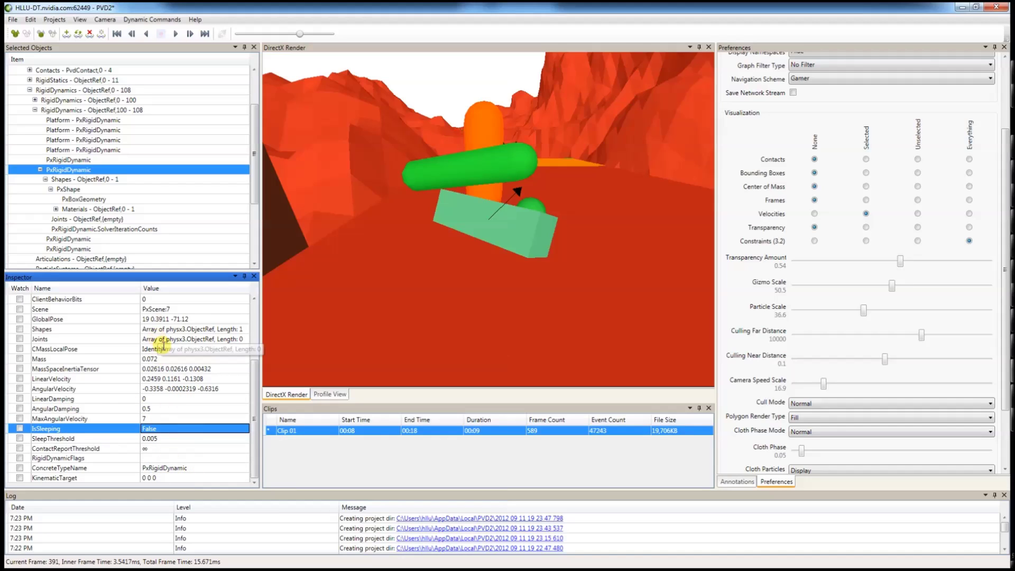
pyautogui.scroll(1, 166, 358)
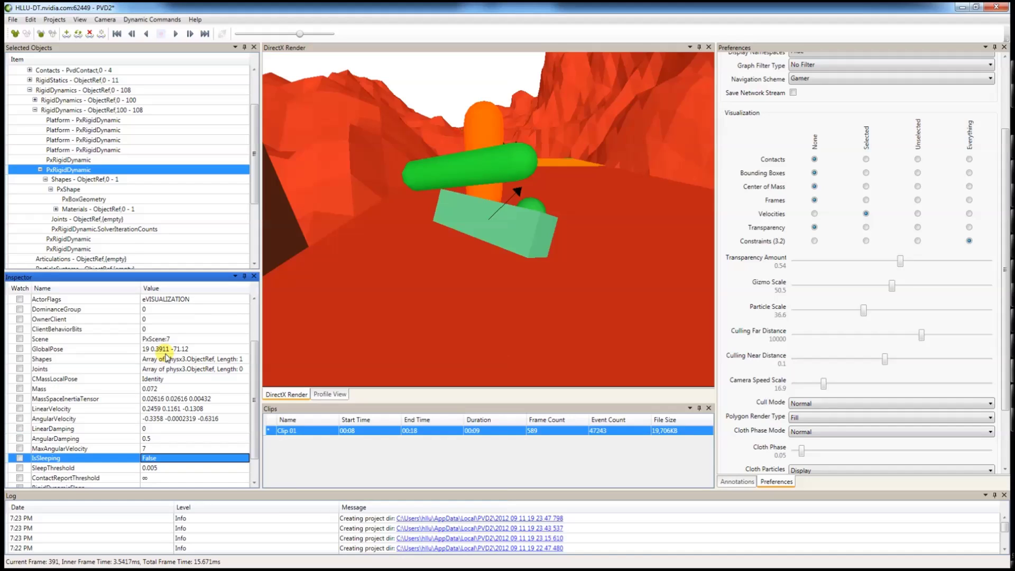
# Select the green box's PxShape and examine its GeometryType, LocalPose, ContactOffset and RestOffset properties
pyautogui.click(91, 189)
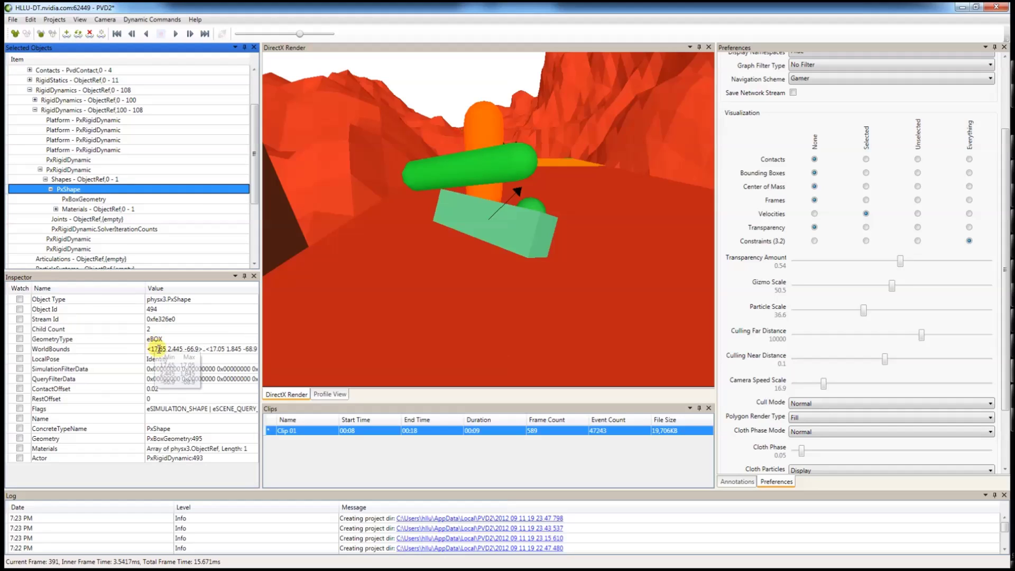
pyautogui.click(176, 339)
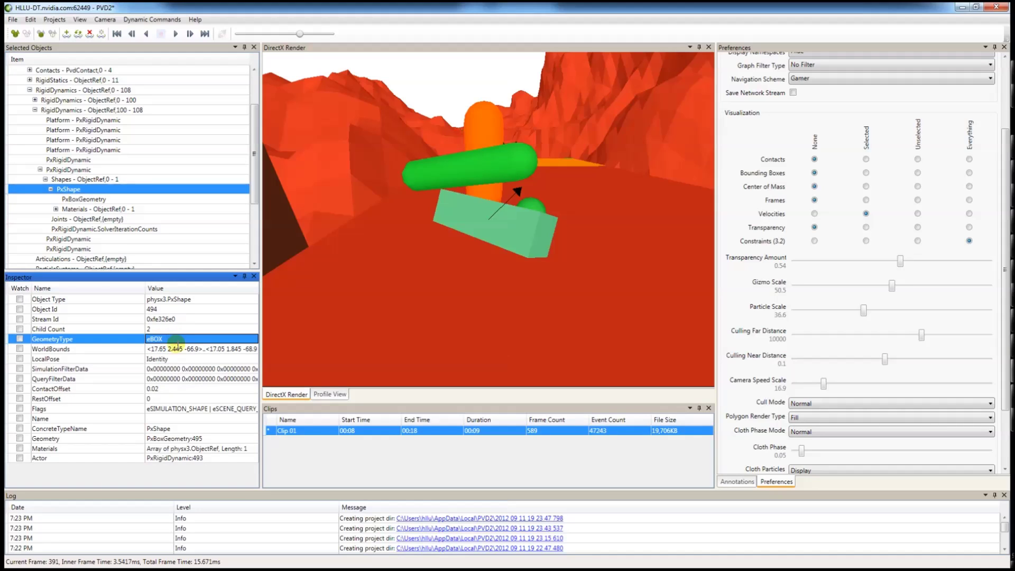
pyautogui.click(172, 360)
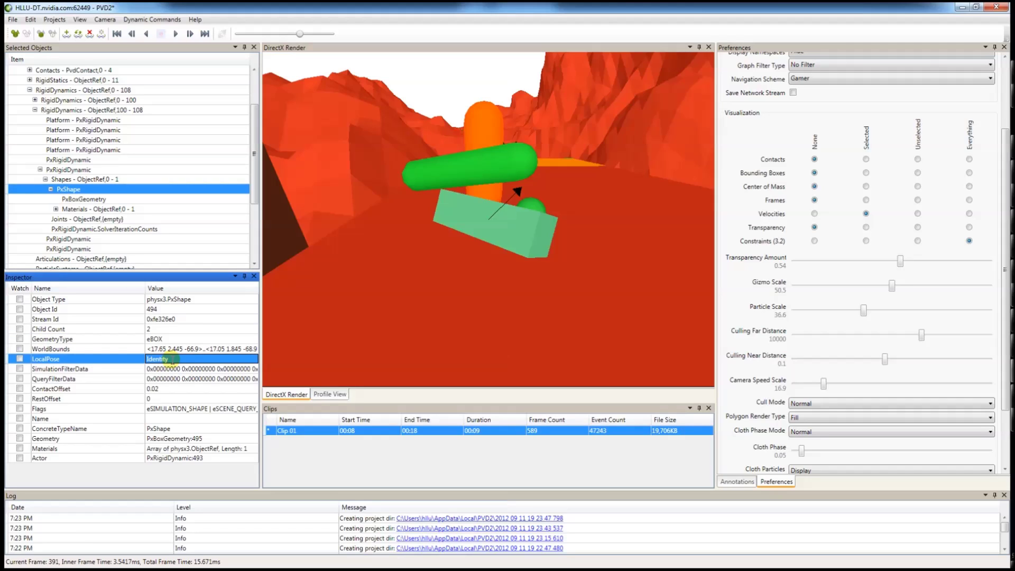
pyautogui.click(168, 390)
pyautogui.click(161, 397)
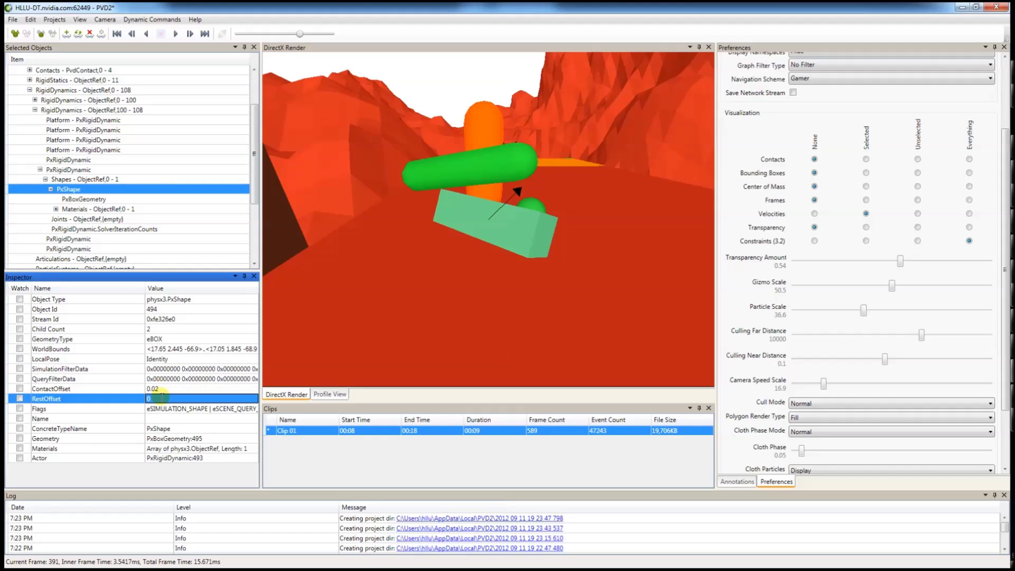
# Examine the green box shape's Flags property
pyautogui.click(169, 408)
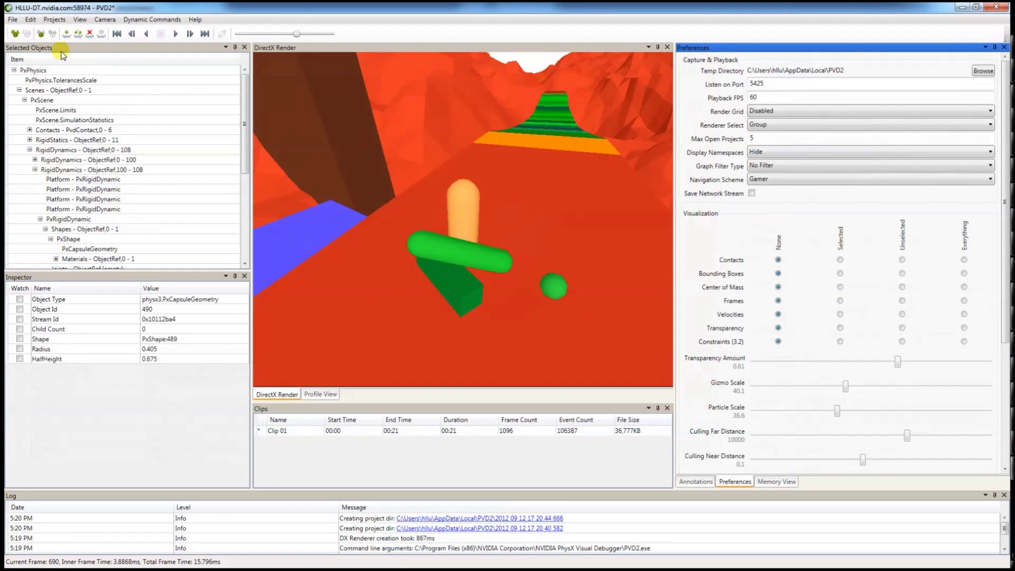
# Inspect the PxPhysics.TolerancesScale entry and the Gravity property of PxScene
pyautogui.click(62, 50)
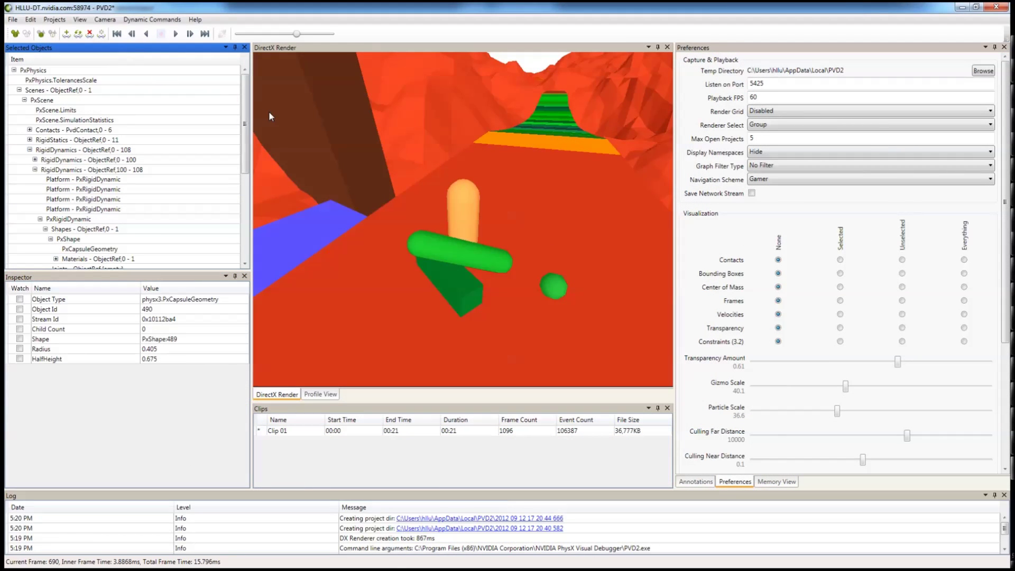
pyautogui.click(115, 81)
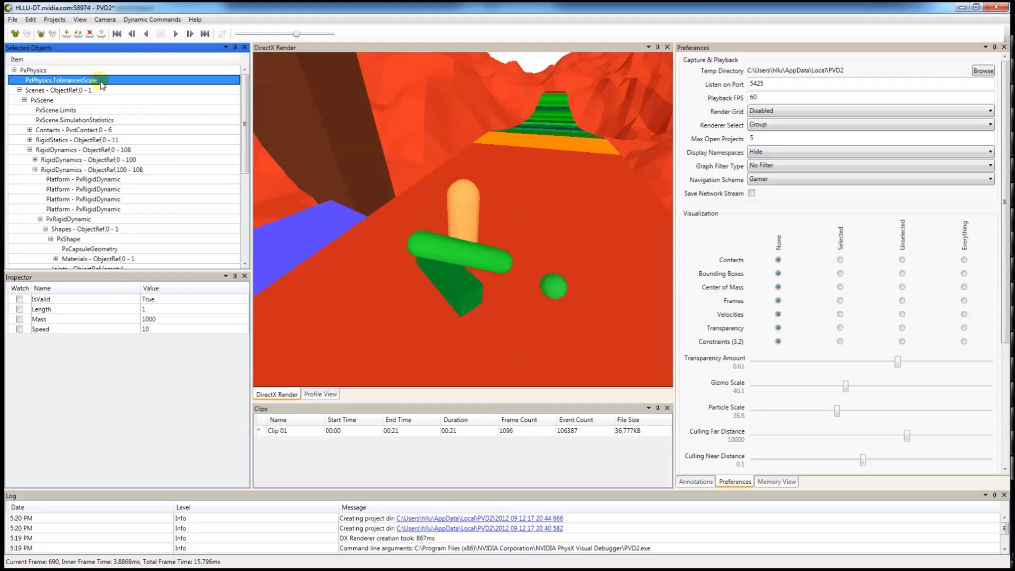
pyautogui.click(42, 100)
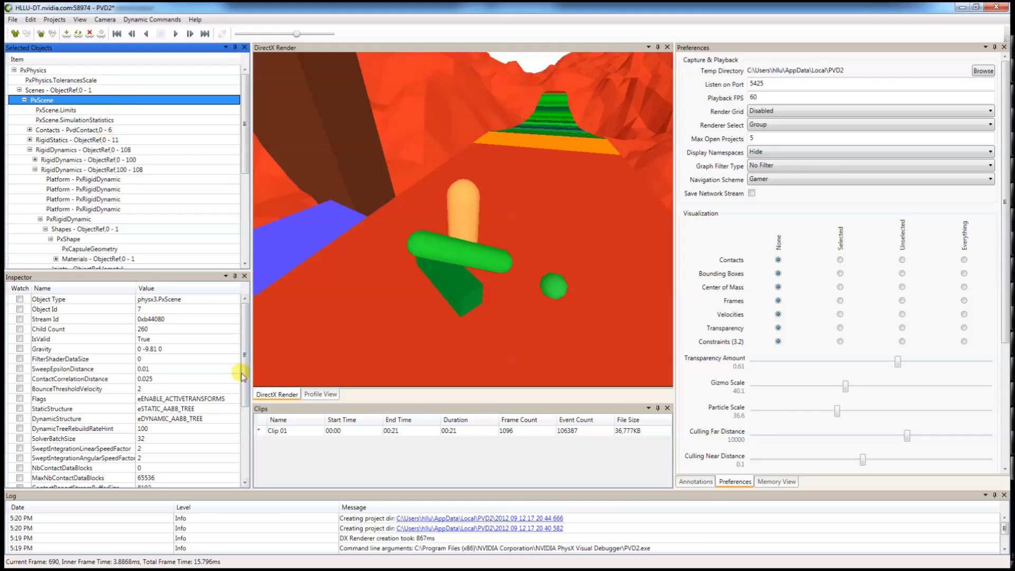
pyautogui.click(178, 349)
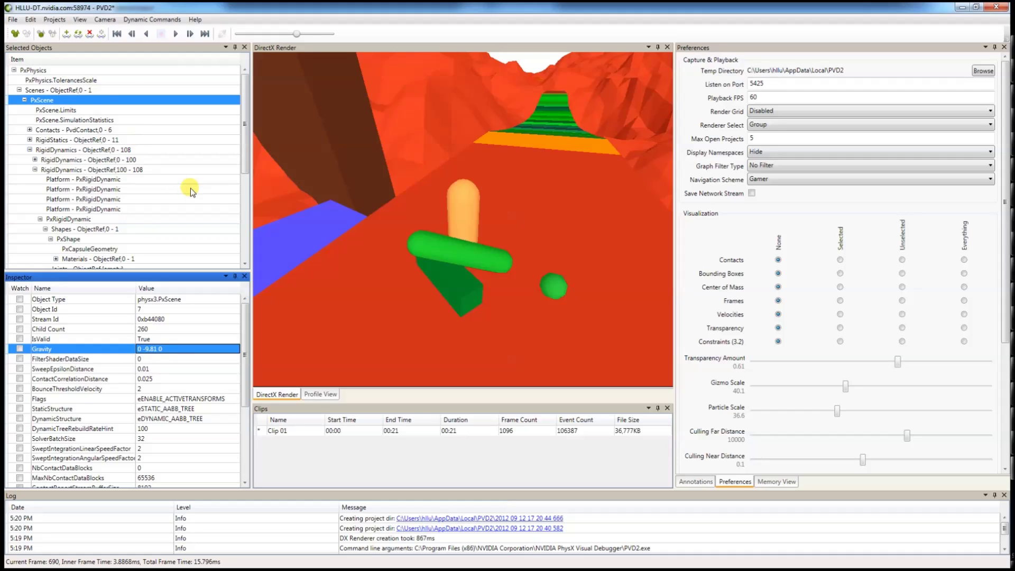
# Inspect the PxPhysics.Version entry, including its Bugfix number
pyautogui.scroll(-6, 190, 188)
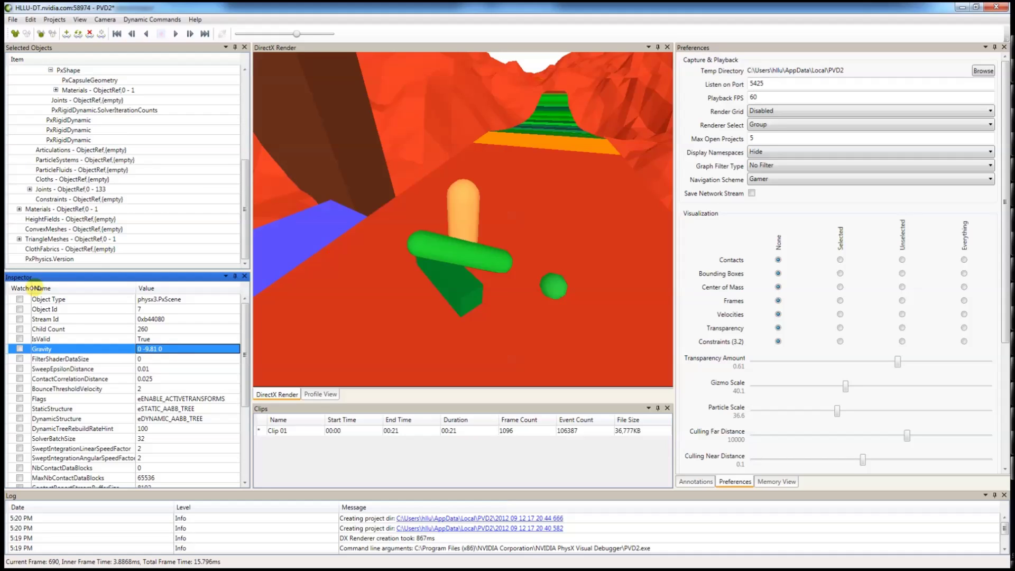
pyautogui.click(53, 259)
pyautogui.click(162, 323)
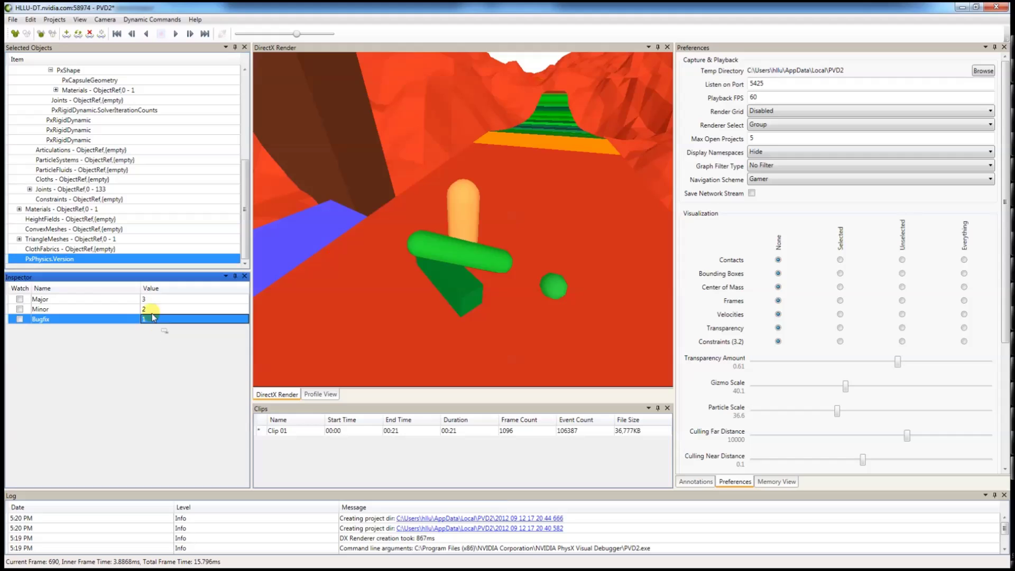
pyautogui.scroll(7, 234, 188)
# Show the All Objects view and inspect the Joints and Materials entries, expanding the Joints group
pyautogui.click(80, 20)
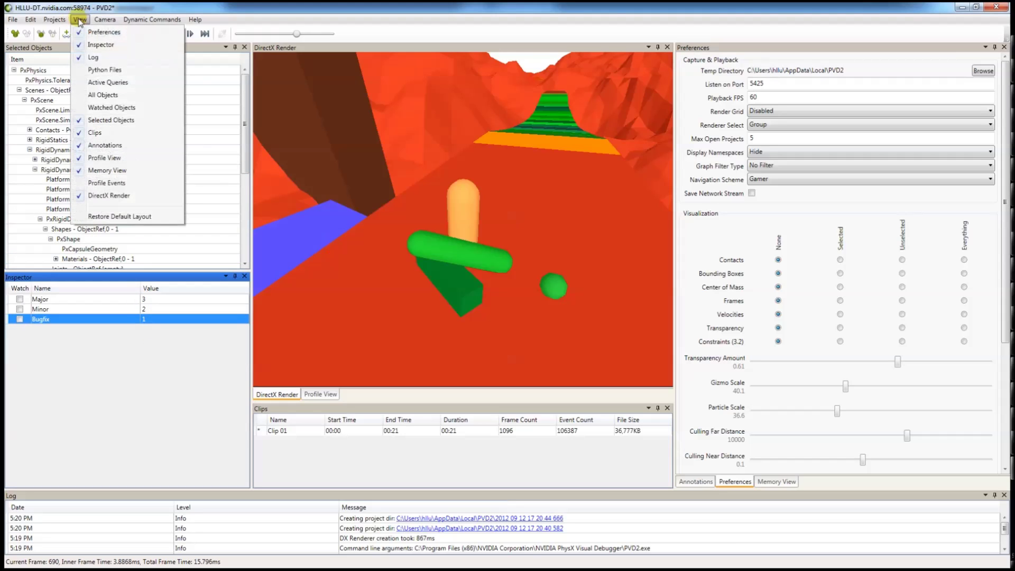
pyautogui.click(103, 96)
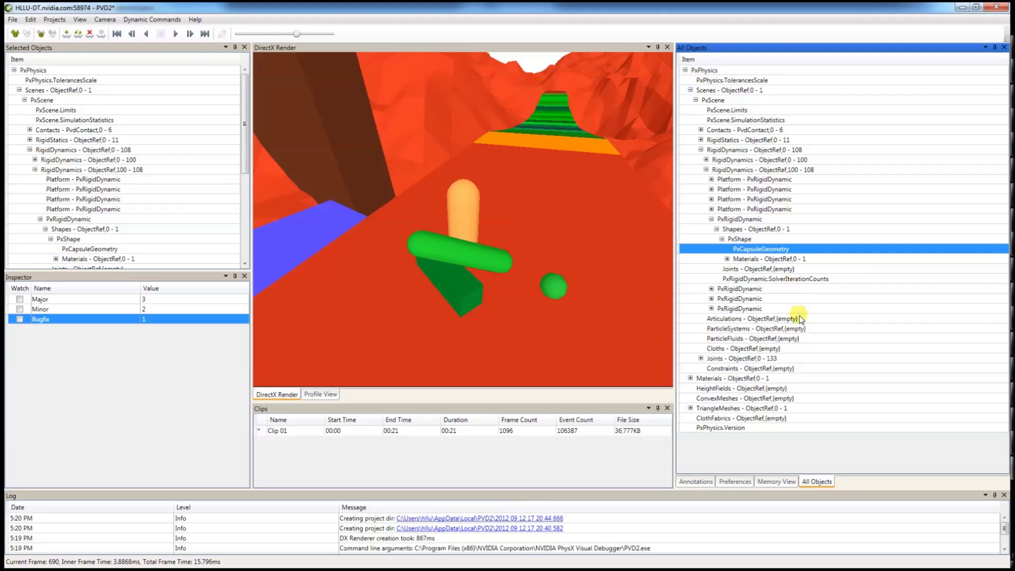
pyautogui.click(700, 359)
pyautogui.click(762, 359)
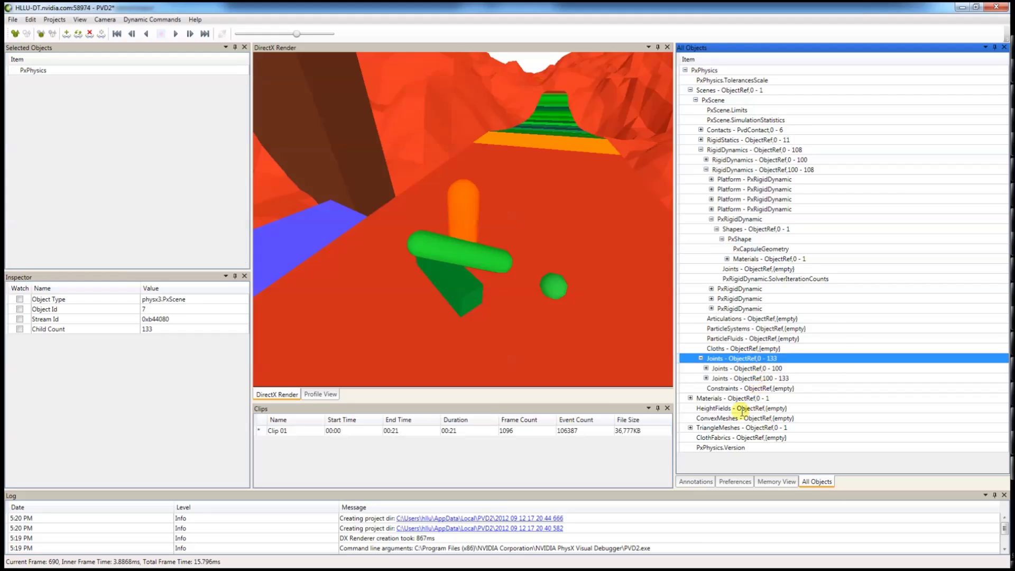
pyautogui.click(740, 406)
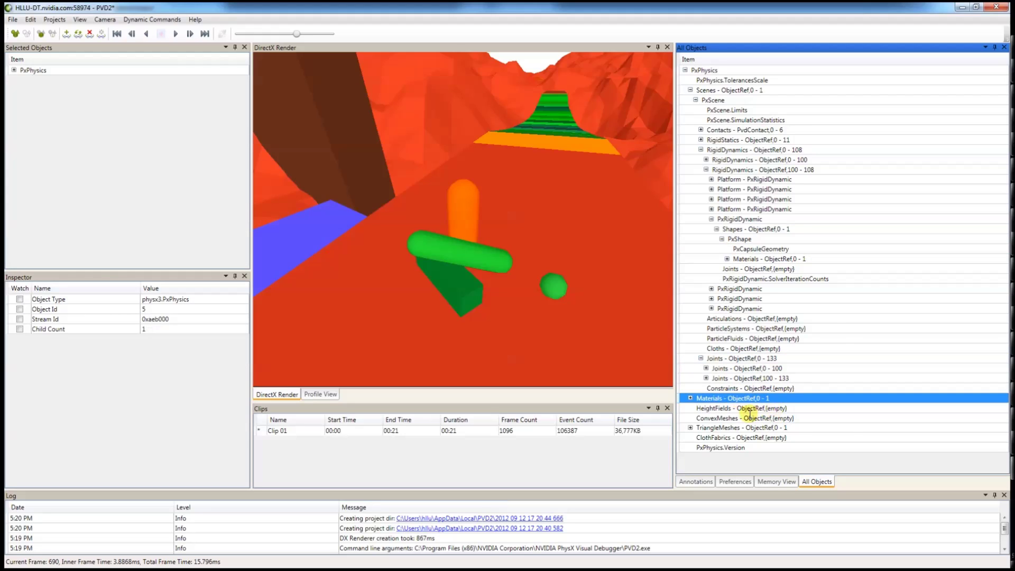
pyautogui.click(747, 418)
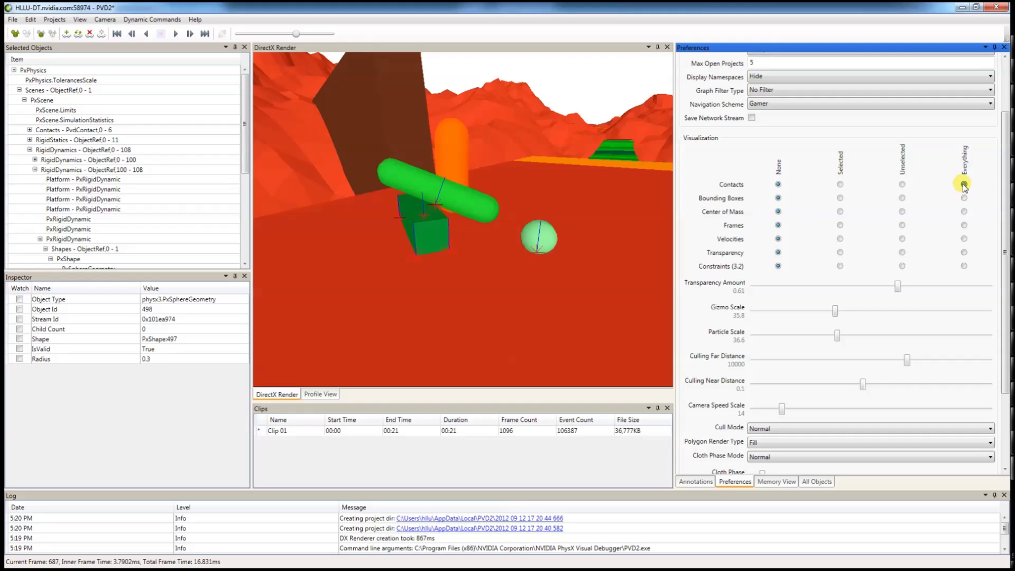
# Show contacts for everything in the scene and reduce the Gizmo Scale to 31.3
pyautogui.moveTo(621, 237); pyautogui.dragTo(646, 231)
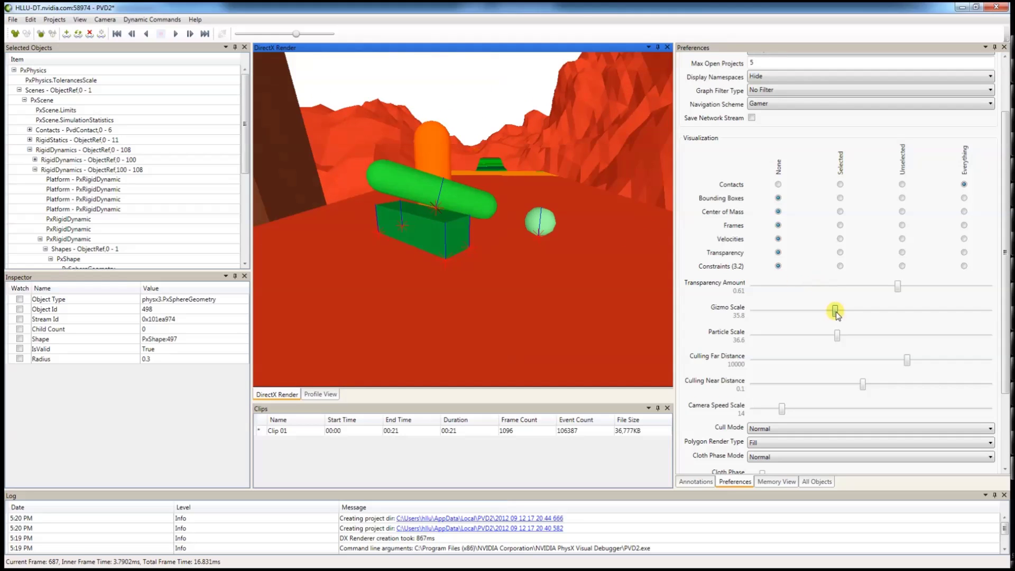
pyautogui.moveTo(835, 312)
pyautogui.mouseDown()
pyautogui.moveTo(864, 310)
pyautogui.moveTo(793, 314)
pyautogui.moveTo(847, 313)
pyautogui.moveTo(826, 319)
pyautogui.mouseUp()
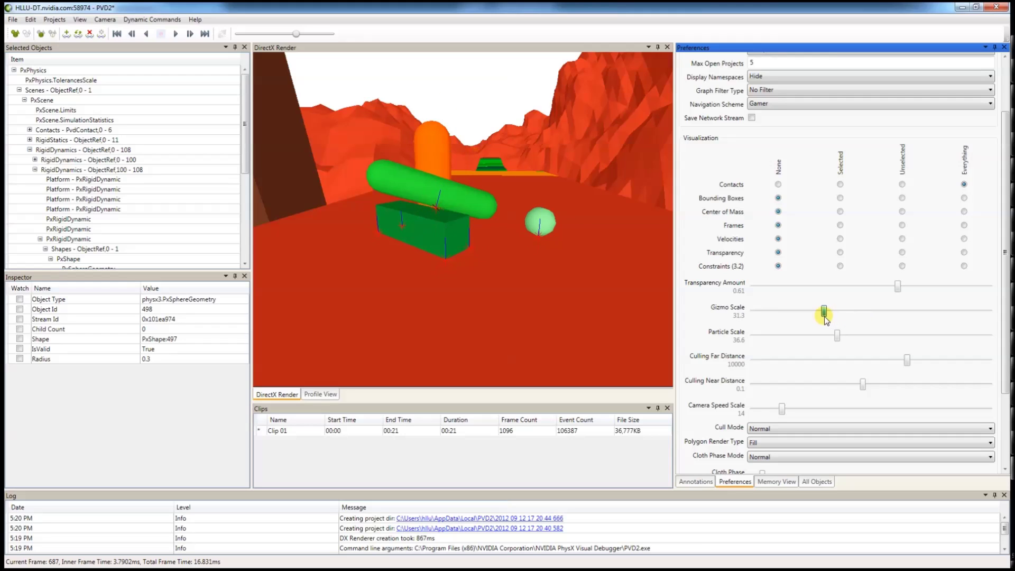
pyautogui.click(542, 218)
pyautogui.press('d')
# Limit the contact display to selected objects and select the green box to view its contact points up close
pyautogui.click(840, 184)
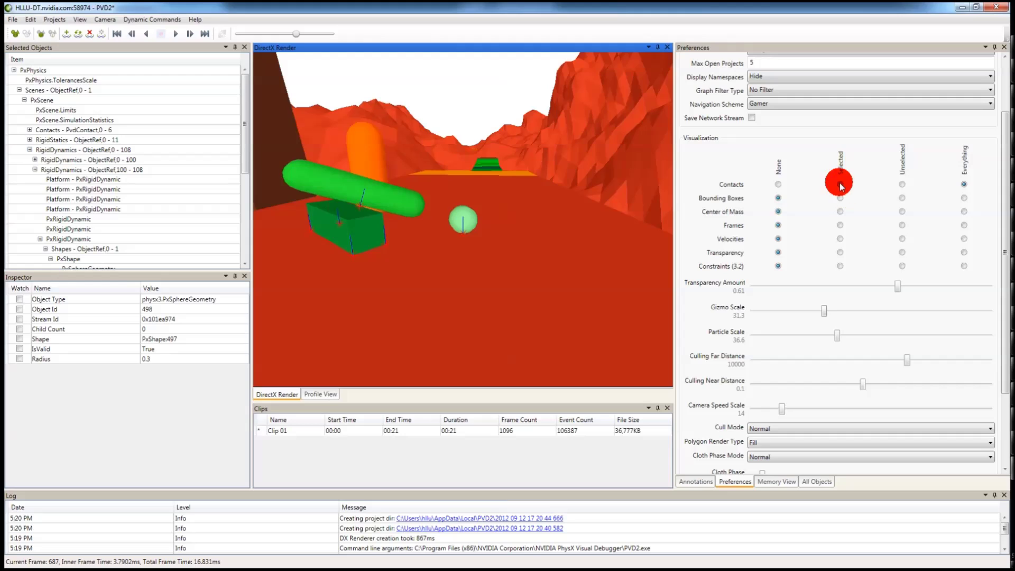
pyautogui.click(360, 233)
pyautogui.moveTo(361, 234); pyautogui.dragTo(543, 222)
pyautogui.scroll(4, 470, 250)
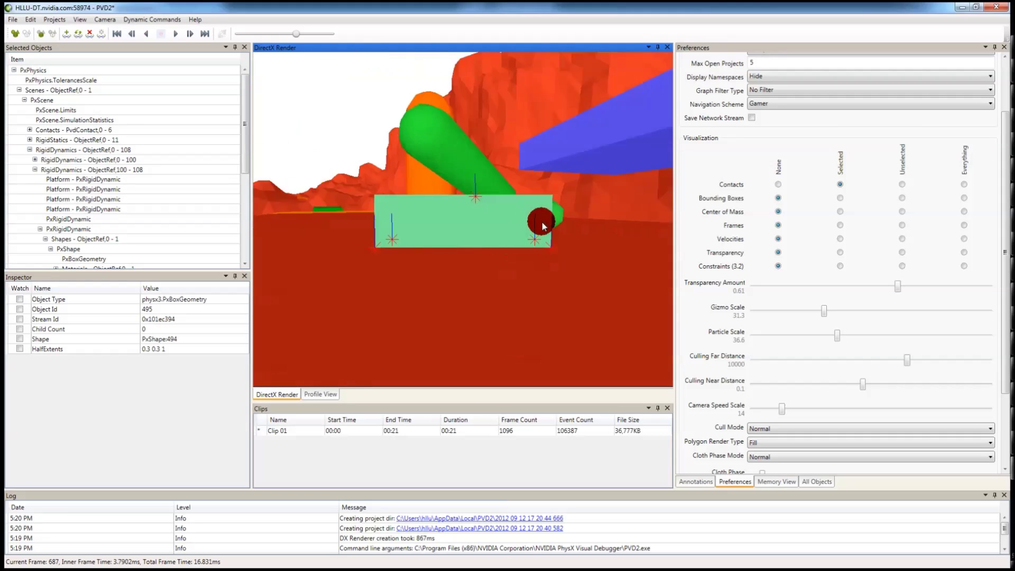
pyautogui.moveTo(543, 227)
pyautogui.mouseDown(button='right')
pyautogui.moveTo(607, 229)
pyautogui.moveTo(581, 245)
pyautogui.moveTo(508, 245)
pyautogui.moveTo(544, 253)
pyautogui.mouseUp(button='right')
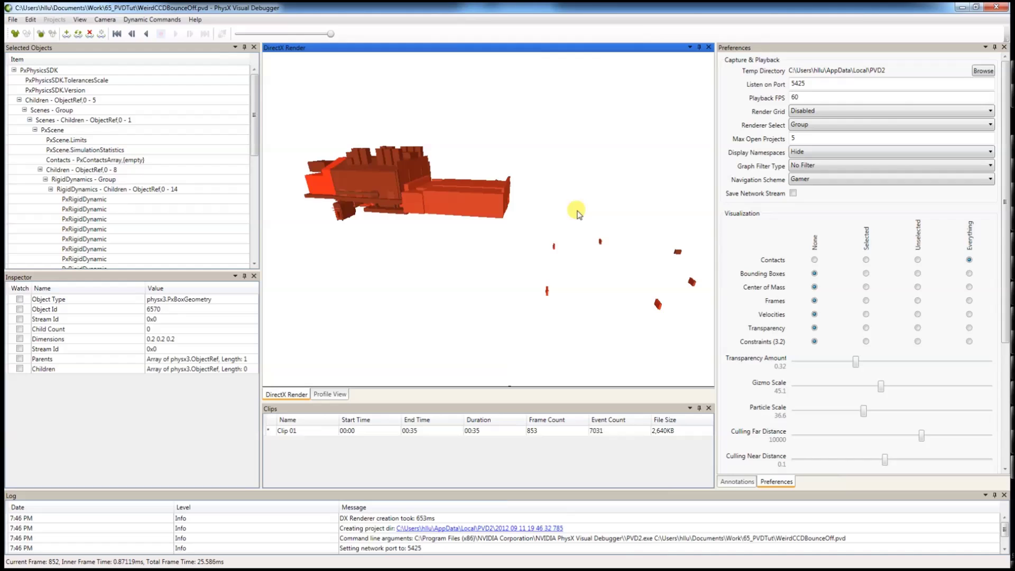
# In the WeirdCCDBounceOff.pvd scene, show the center of mass for everything and set the Gizmo Scale to 55.7
pyautogui.click(585, 211)
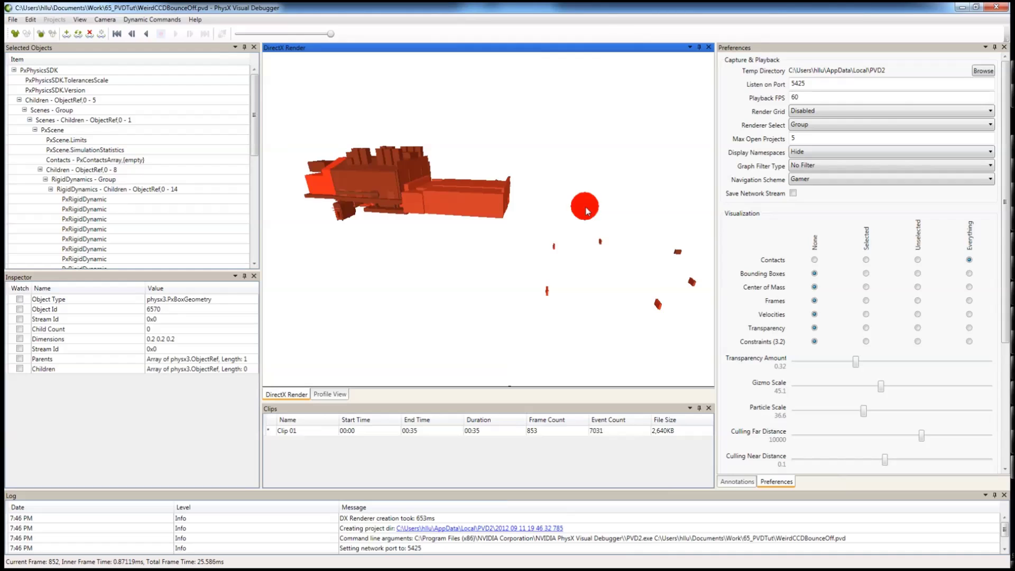
pyautogui.moveTo(586, 211)
pyautogui.mouseDown(button='right')
pyautogui.moveTo(462, 190)
pyautogui.moveTo(426, 204)
pyautogui.moveTo(570, 200)
pyautogui.mouseUp(button='right')
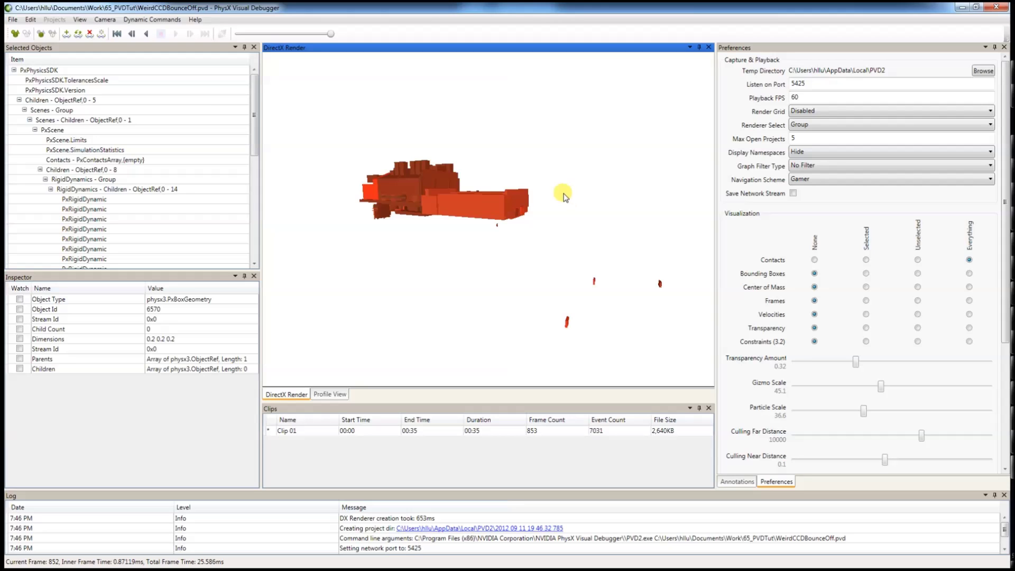
pyautogui.moveTo(554, 199)
pyautogui.mouseDown(button='right')
pyautogui.moveTo(532, 219)
pyautogui.moveTo(483, 206)
pyautogui.moveTo(562, 201)
pyautogui.mouseUp(button='right')
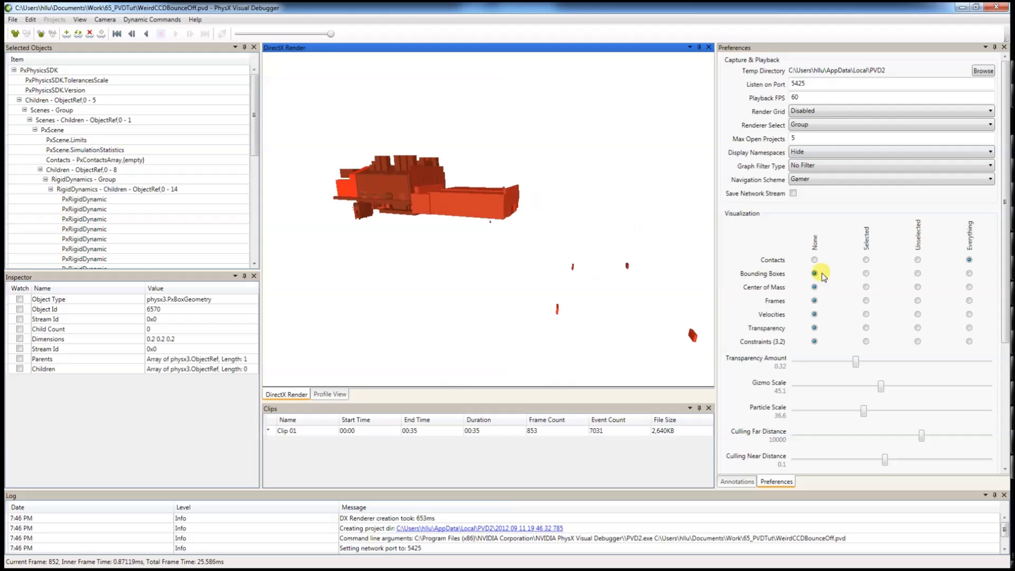
pyautogui.click(969, 288)
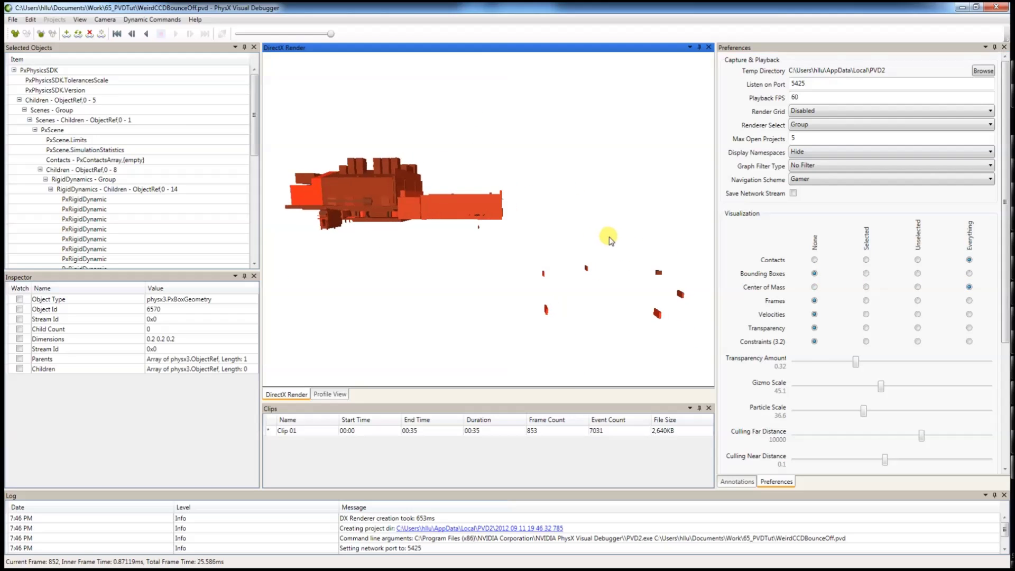
pyautogui.moveTo(881, 387); pyautogui.dragTo(903, 385)
pyautogui.moveTo(714, 320); pyautogui.dragTo(676, 292)
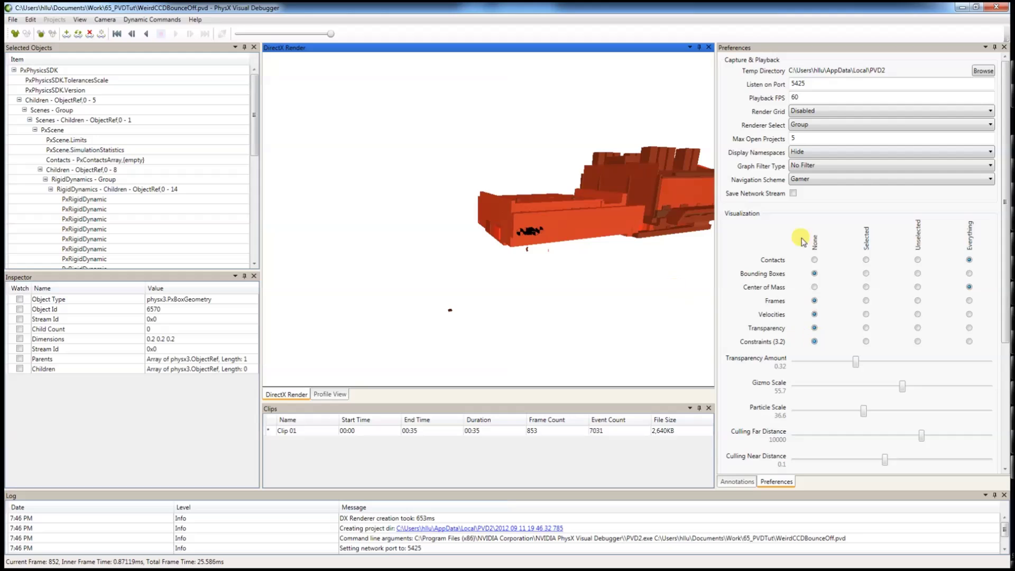
# Enable transparency for selected objects and select the large triangle mesh hull enclosing the center-of-mass markers
pyautogui.click(867, 329)
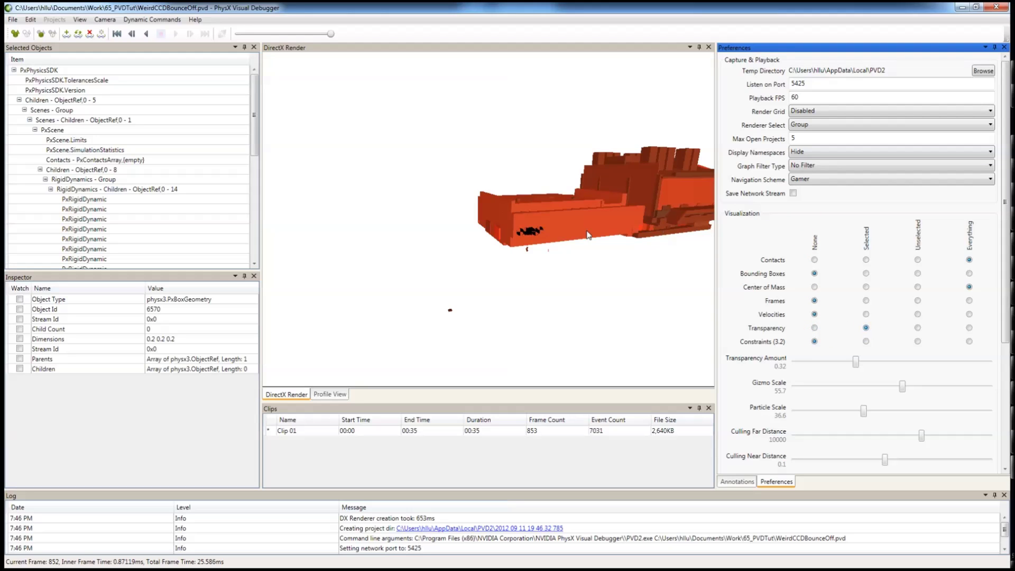
pyautogui.click(570, 223)
pyautogui.moveTo(484, 220); pyautogui.dragTo(607, 224)
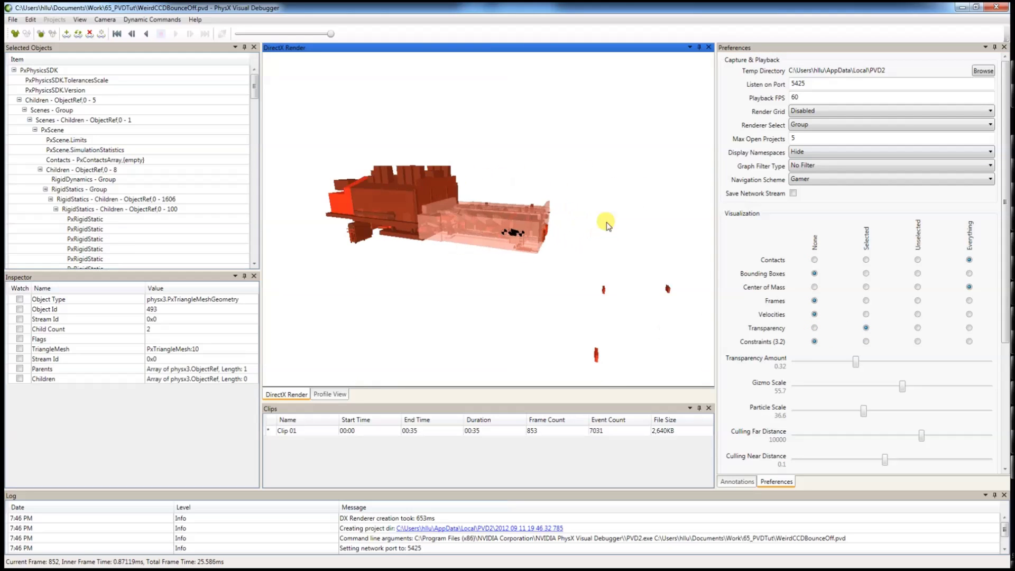
pyautogui.press('w')
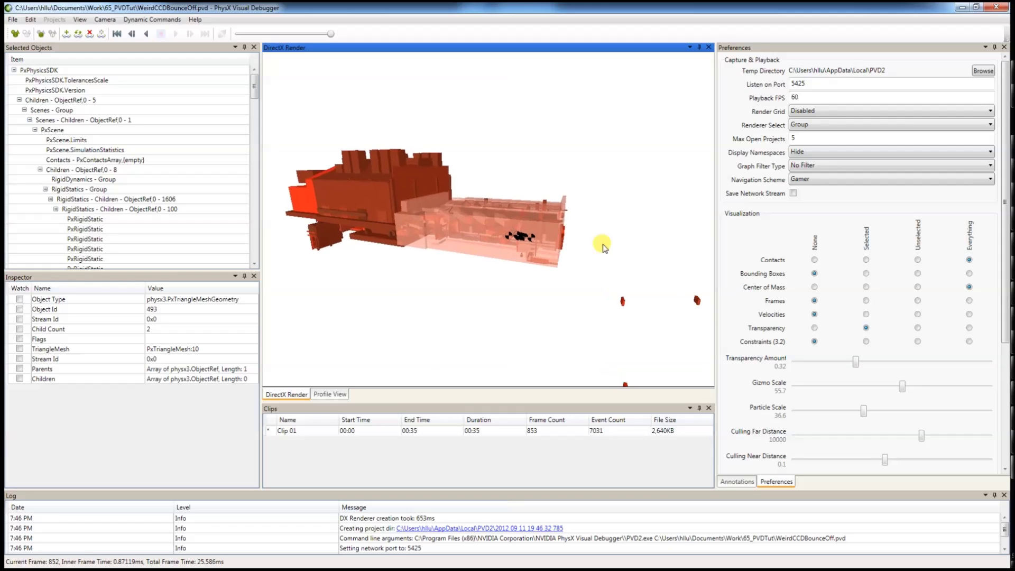
pyautogui.moveTo(602, 244); pyautogui.dragTo(543, 241)
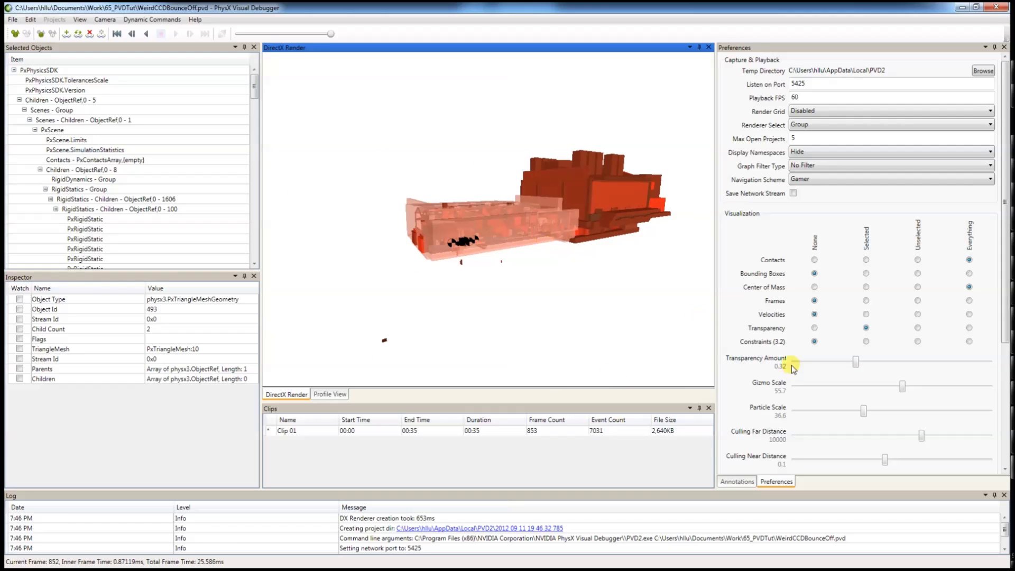
# Set the Transparency Amount to 0.61 and the Gizmo Scale to 41.2, and bring the view inside the hull
pyautogui.click(856, 363)
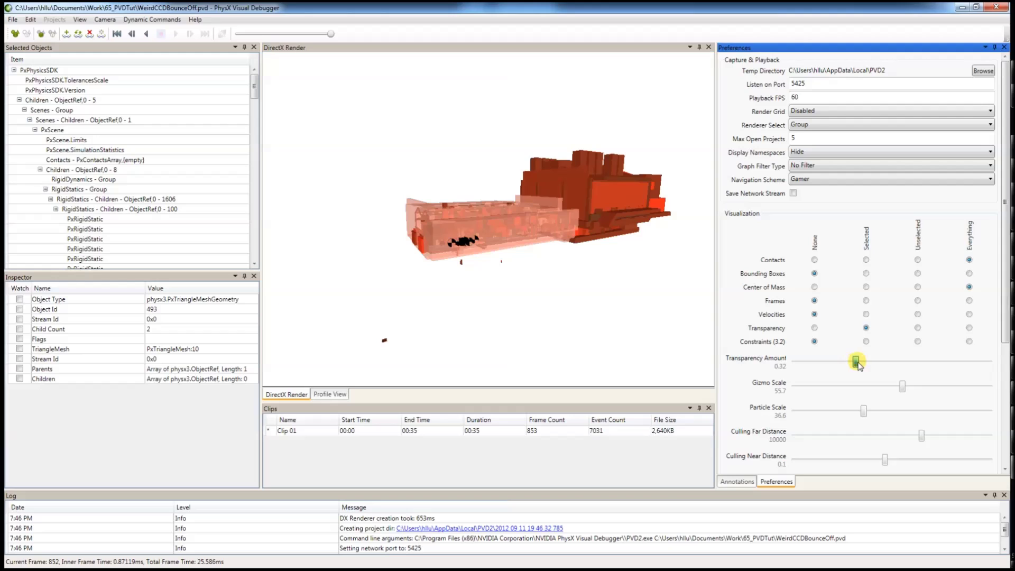
pyautogui.moveTo(882, 363); pyautogui.dragTo(913, 362)
pyautogui.moveTo(579, 317); pyautogui.dragTo(484, 266)
pyautogui.scroll(5, 573, 319)
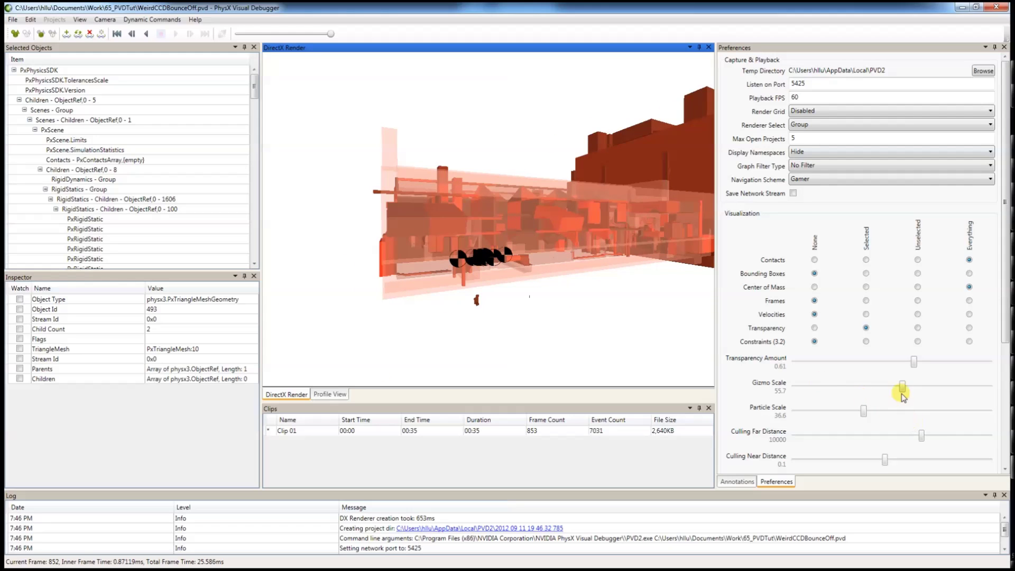
pyautogui.moveTo(902, 386); pyautogui.dragTo(874, 386)
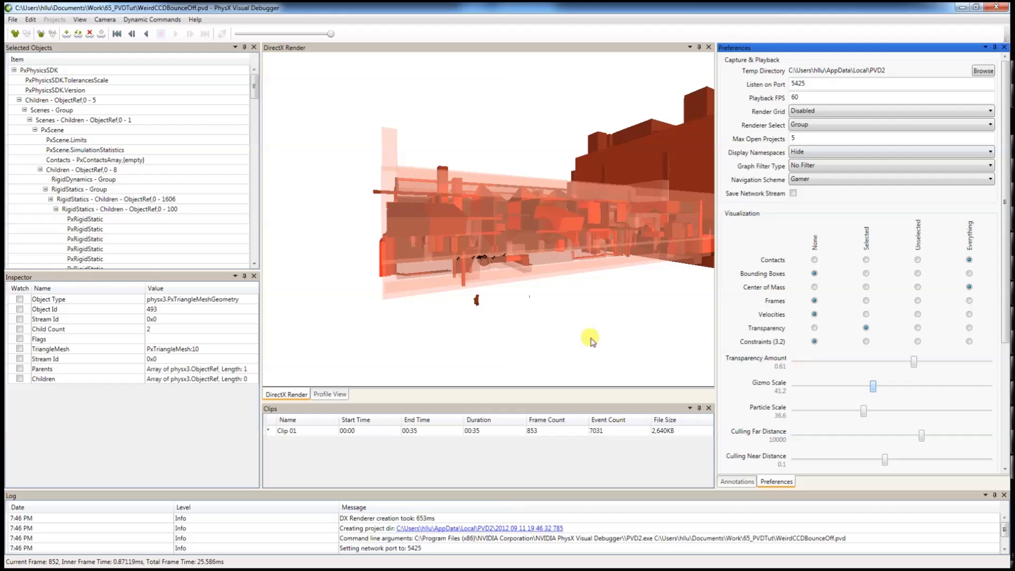
pyautogui.moveTo(584, 337); pyautogui.dragTo(673, 360)
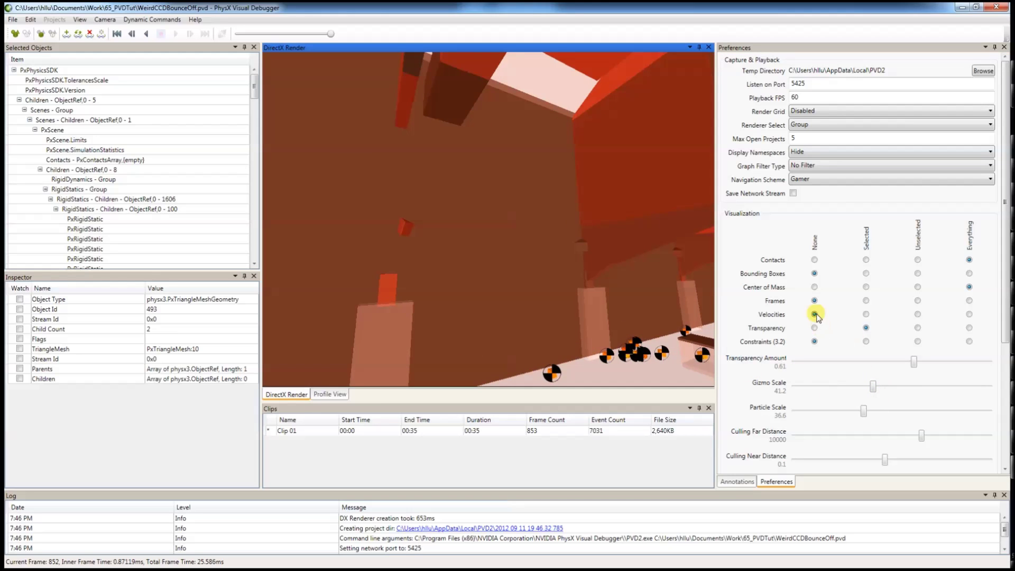
# Turn off the center-of-mass display and select and focus on one of the small dynamic boxes inside the hull
pyautogui.click(814, 287)
pyautogui.click(611, 357)
pyautogui.press('f')
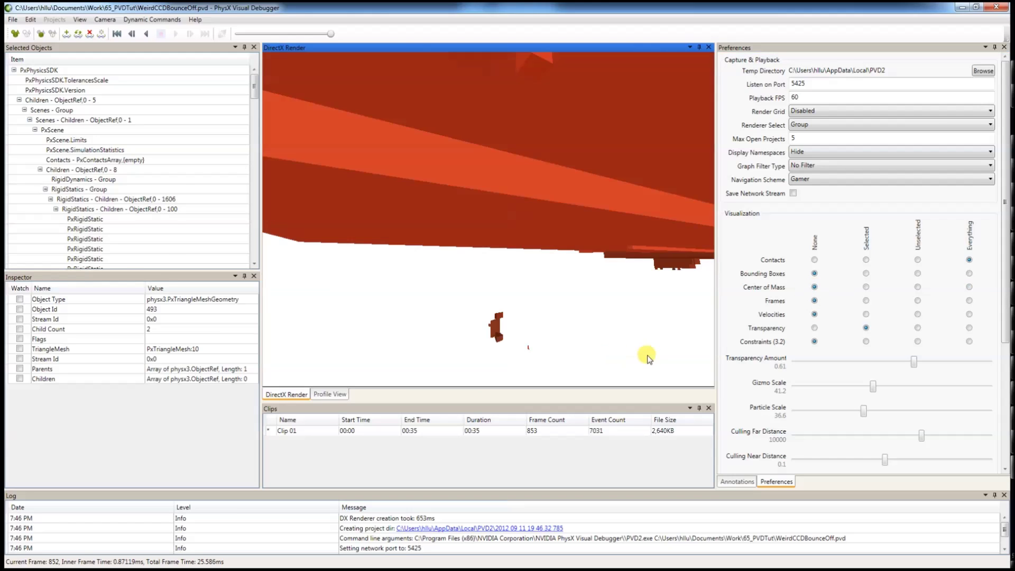
pyautogui.moveTo(621, 318); pyautogui.dragTo(636, 329)
pyautogui.press('s')
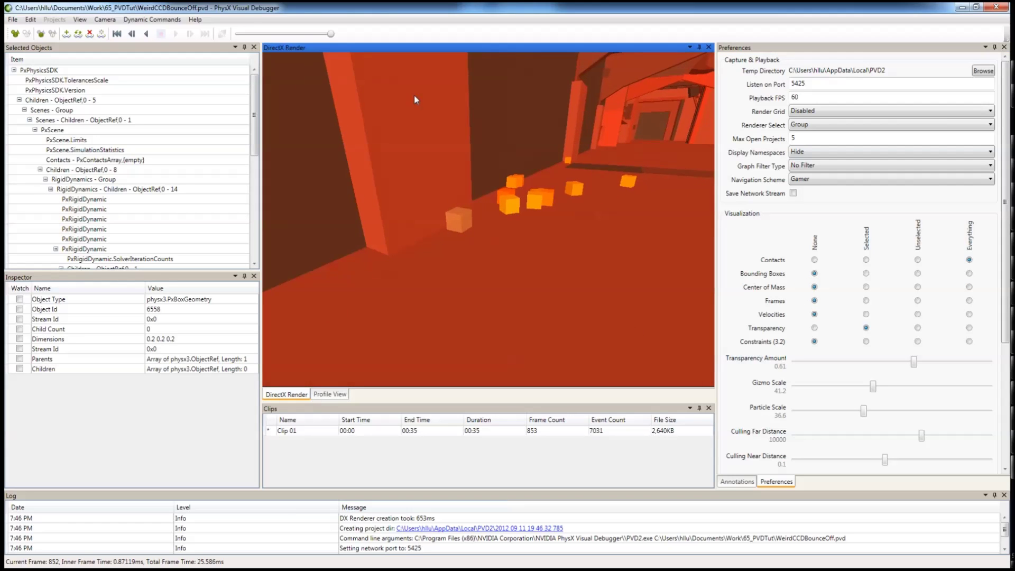
# Rewind the recording to near its start and play it back
pyautogui.moveTo(330, 34); pyautogui.dragTo(252, 33)
pyautogui.click(176, 34)
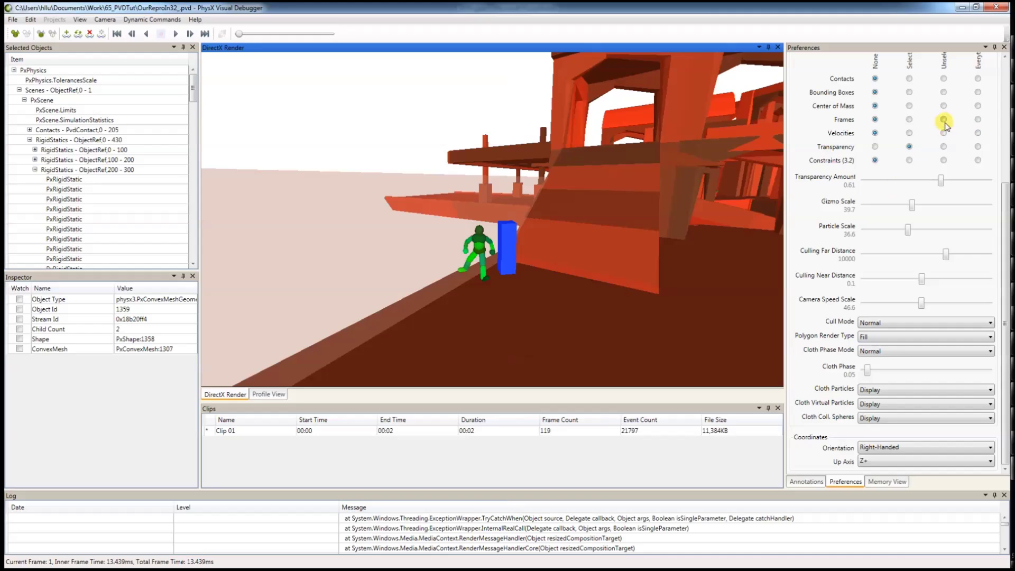
# In the OurReproIn32_.pvd scene, show velocities for everything and advance the recording frame by frame
pyautogui.click(978, 134)
pyautogui.moveTo(549, 224); pyautogui.dragTo(557, 235)
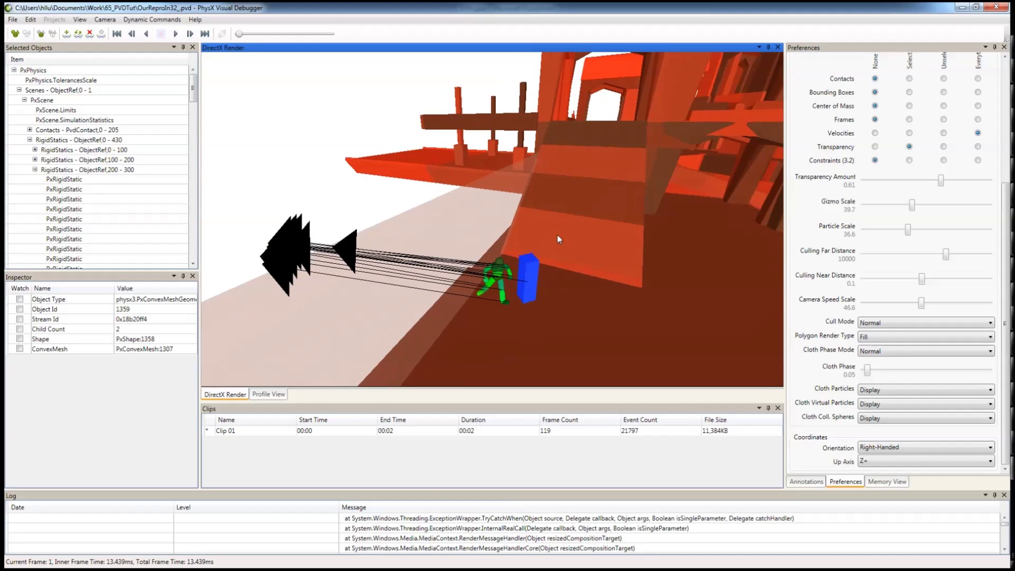
pyautogui.press('Right')
pyautogui.press('Right')
pyautogui.press('Right')
pyautogui.press('Right')
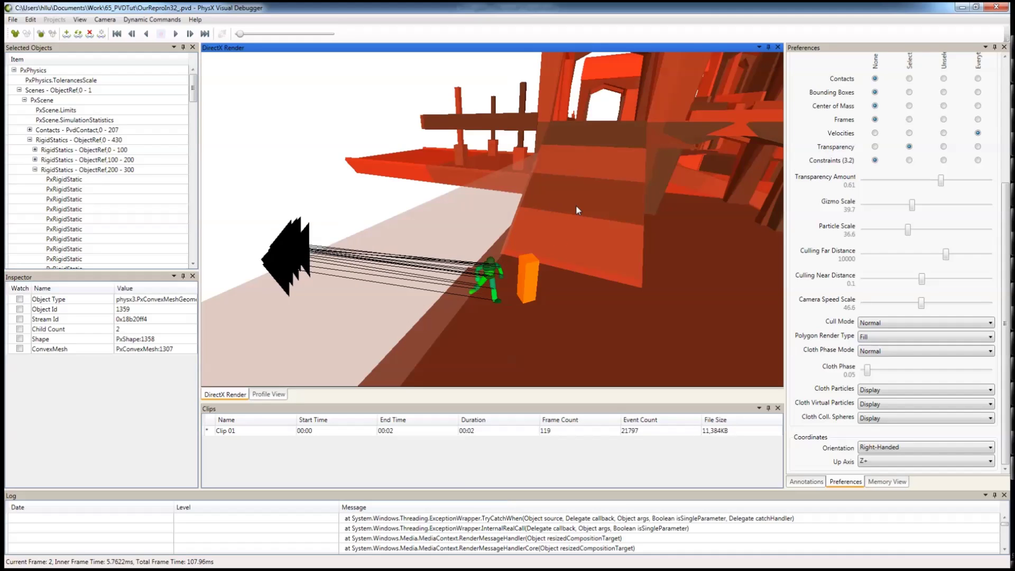
# Step the recording forward to frame 12 and back to frame 1, examining the velocity arrows of the green ragdoll
pyautogui.press('Right')
pyautogui.press('Right')
pyautogui.press('Right')
pyautogui.press('Right')
pyautogui.press('Right')
pyautogui.press('Right')
pyautogui.press('Right')
pyautogui.press('Right')
pyautogui.press('Right')
pyautogui.press('Right')
pyautogui.press('Right')
pyautogui.press('Right')
pyautogui.press('Right')
pyautogui.press('Right')
pyautogui.press('Right')
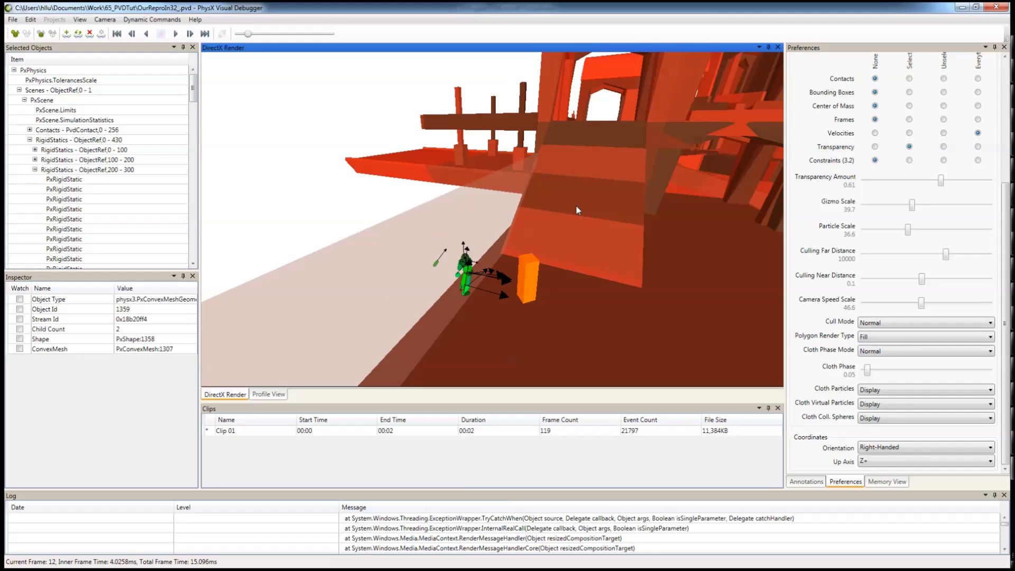
pyautogui.press('Left')
pyautogui.press('Left')
pyautogui.press('Left')
pyautogui.press('Left')
pyautogui.press('Left')
pyautogui.press('Left')
pyautogui.press('Left')
pyautogui.press('Left')
pyautogui.press('Left')
pyautogui.press('Left')
pyautogui.press('Left')
pyautogui.press('Left')
pyautogui.press('Left')
pyautogui.press('Left')
pyautogui.press('Left')
pyautogui.press('Left')
pyautogui.press('Left')
pyautogui.press('Left')
pyautogui.press('Left')
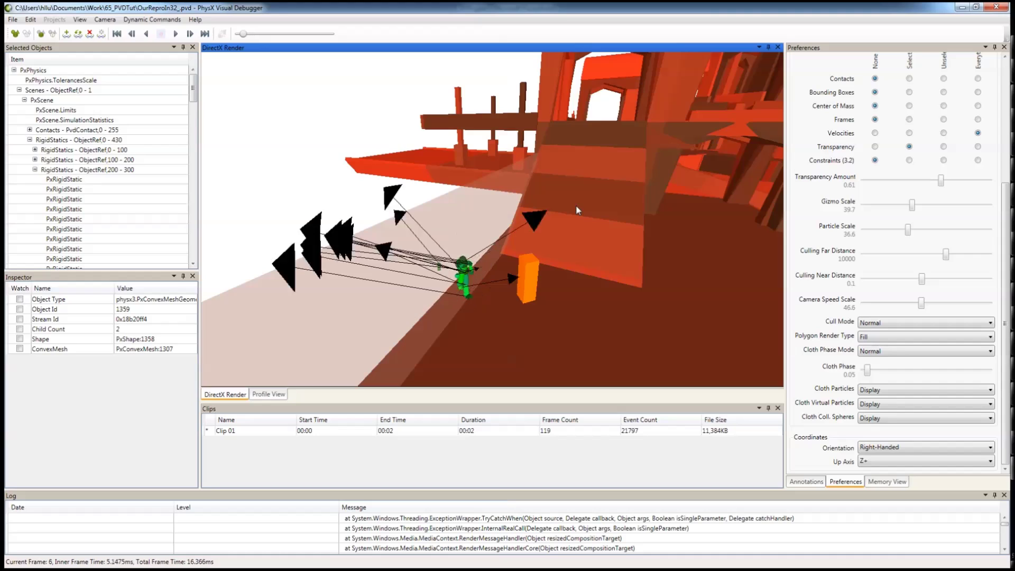
pyautogui.press('Right')
pyautogui.press('Right')
pyautogui.press('Right')
pyautogui.press('Right')
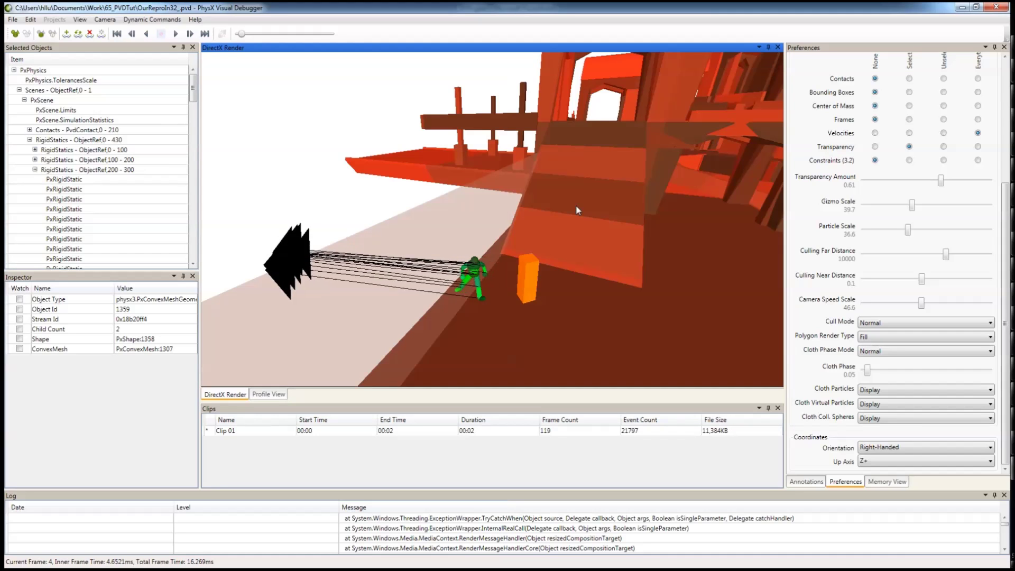
pyautogui.press('Left')
pyautogui.press('Left')
pyautogui.press('Left')
pyautogui.press('Left')
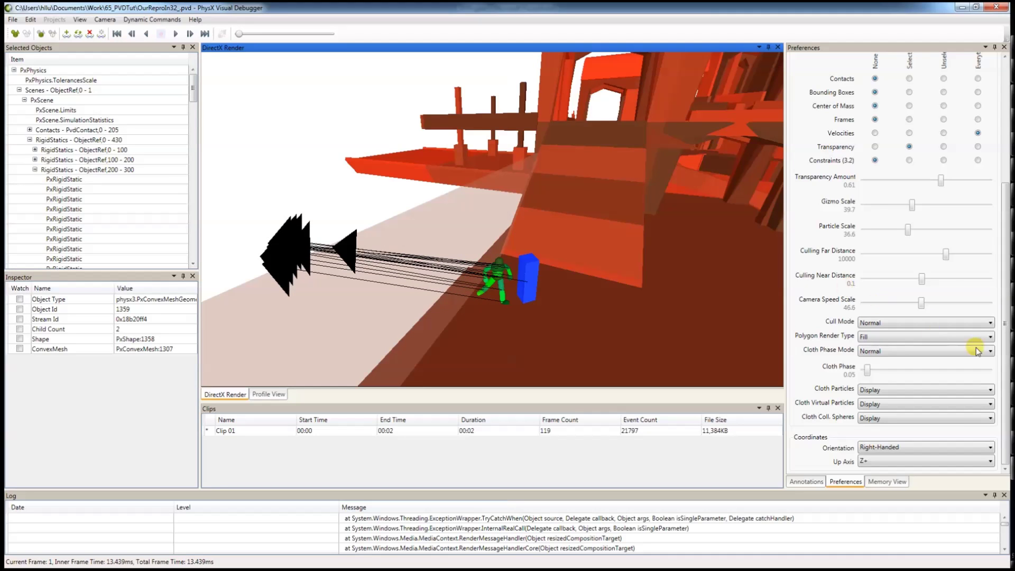
# Set the Gizmo Scale to 40.1, select a capsule of the green ragdoll and show velocities for selected objects only
pyautogui.moveTo(912, 206); pyautogui.dragTo(912, 206)
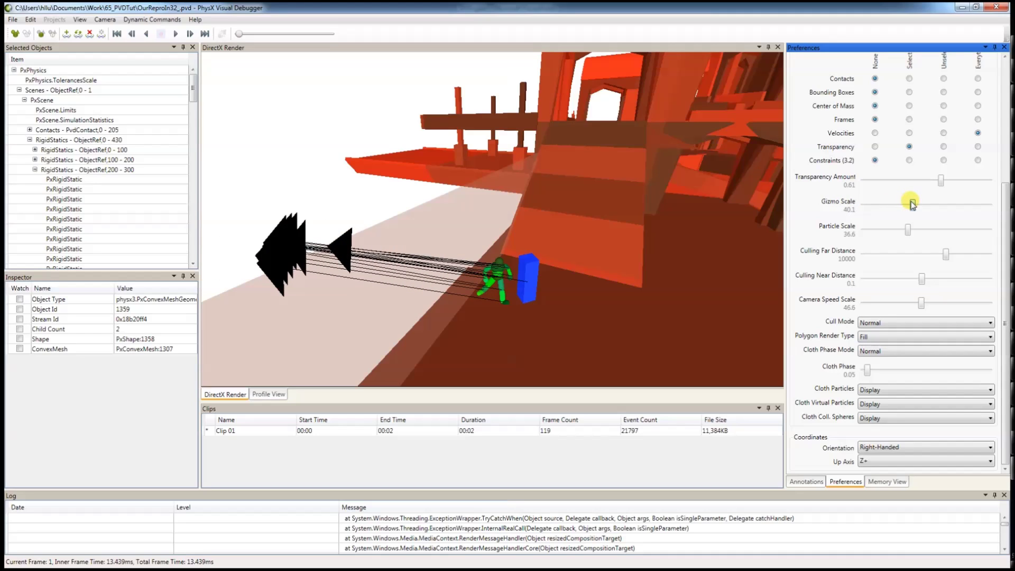
pyautogui.click(501, 274)
pyautogui.scroll(4, 530, 251)
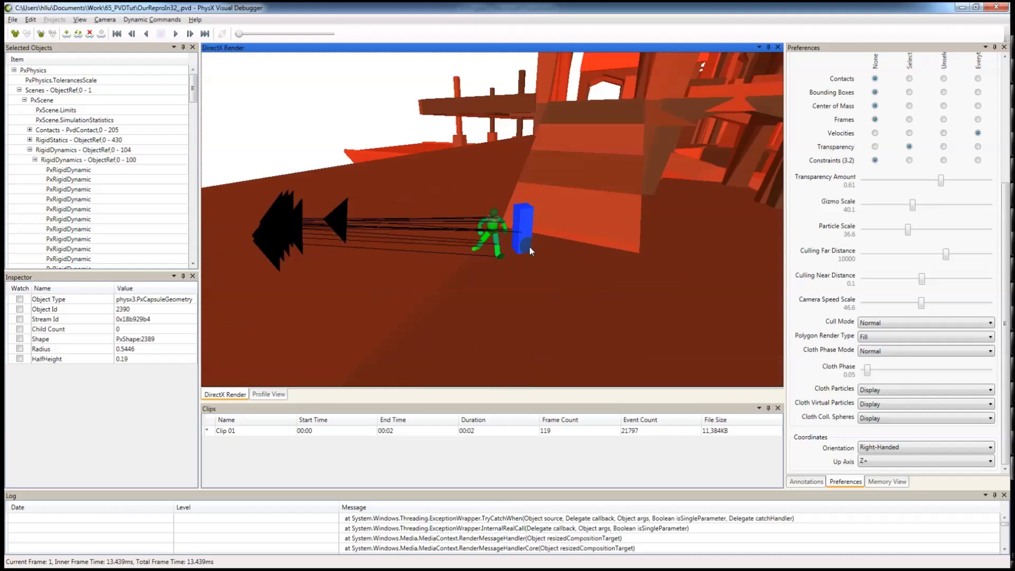
pyautogui.click(910, 134)
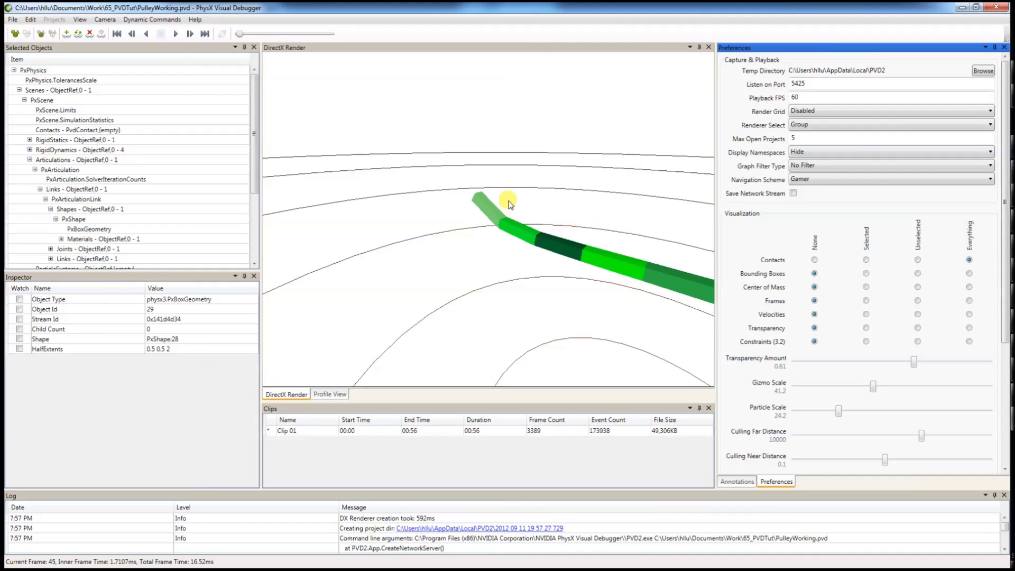
# In the PulleyWorking.pvd scene, play the recording, show constraints for everything and set the Gizmo Scale to 48.2
pyautogui.click(176, 35)
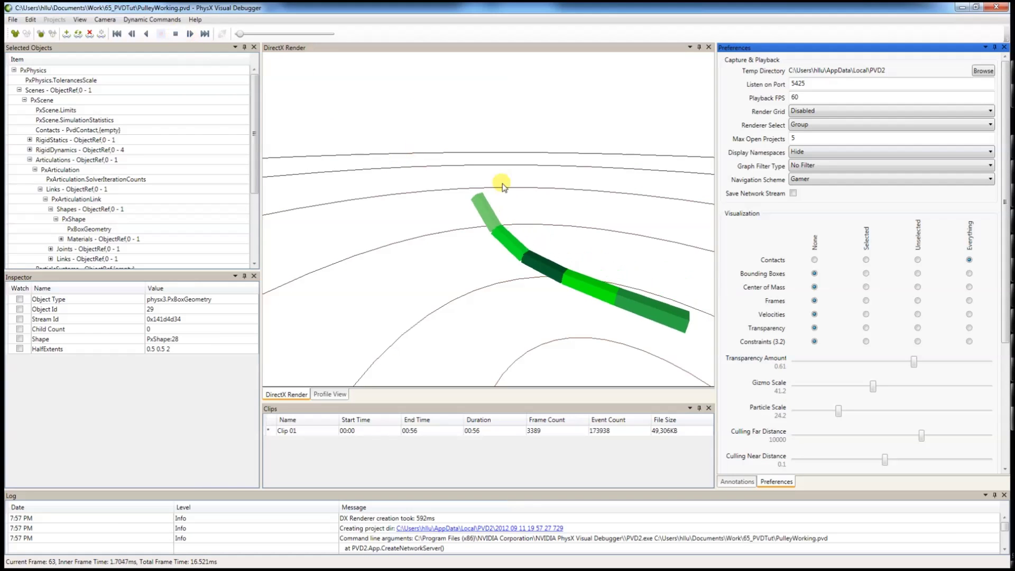
pyautogui.click(969, 341)
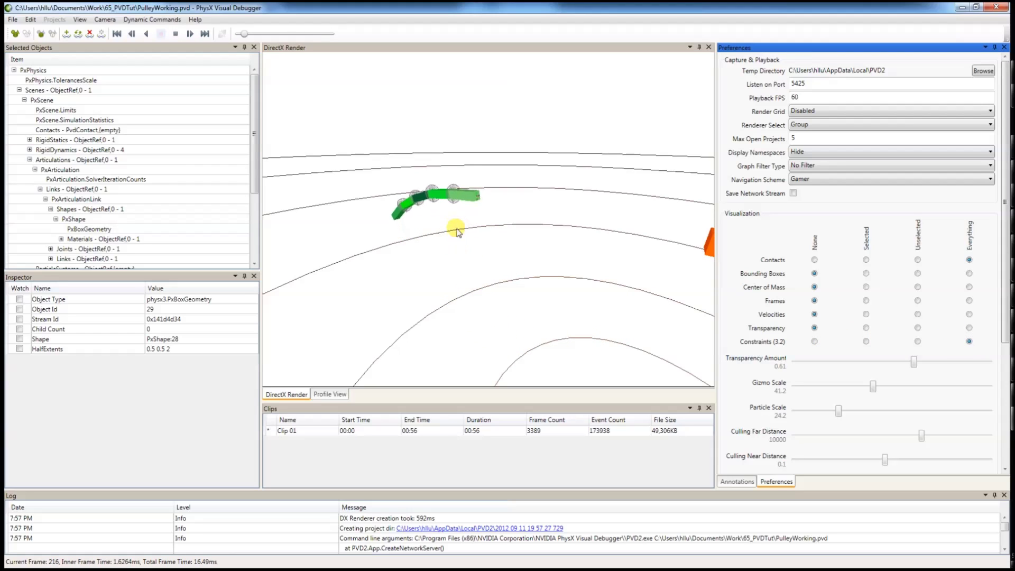
pyautogui.moveTo(874, 389); pyautogui.dragTo(888, 389)
# Select an articulation joint of the chain, its neighbouring link and the chain's end link in turn, and examine them up close
pyautogui.click(452, 132)
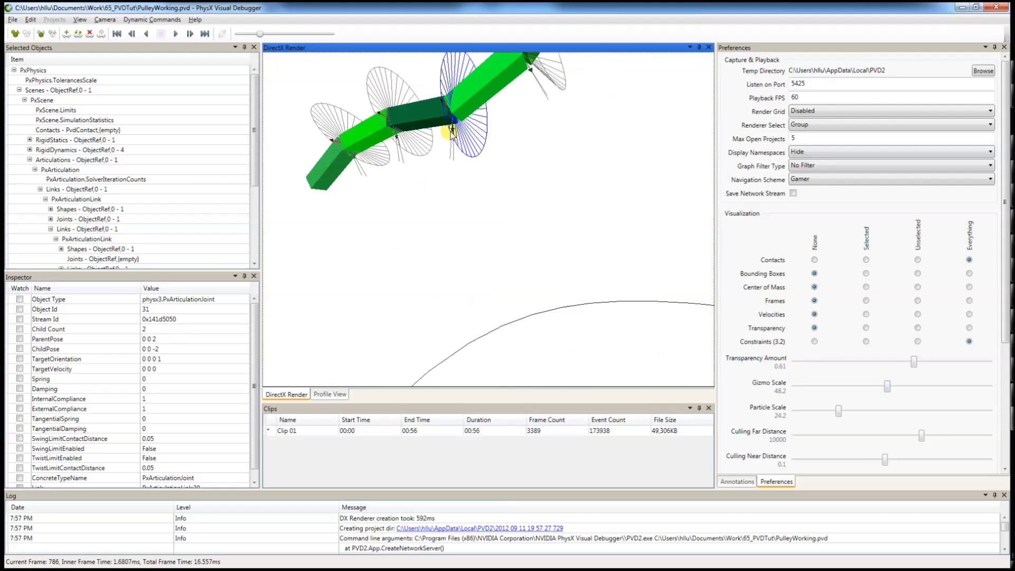
pyautogui.doubleClick(496, 86)
pyautogui.scroll(-3, 545, 151)
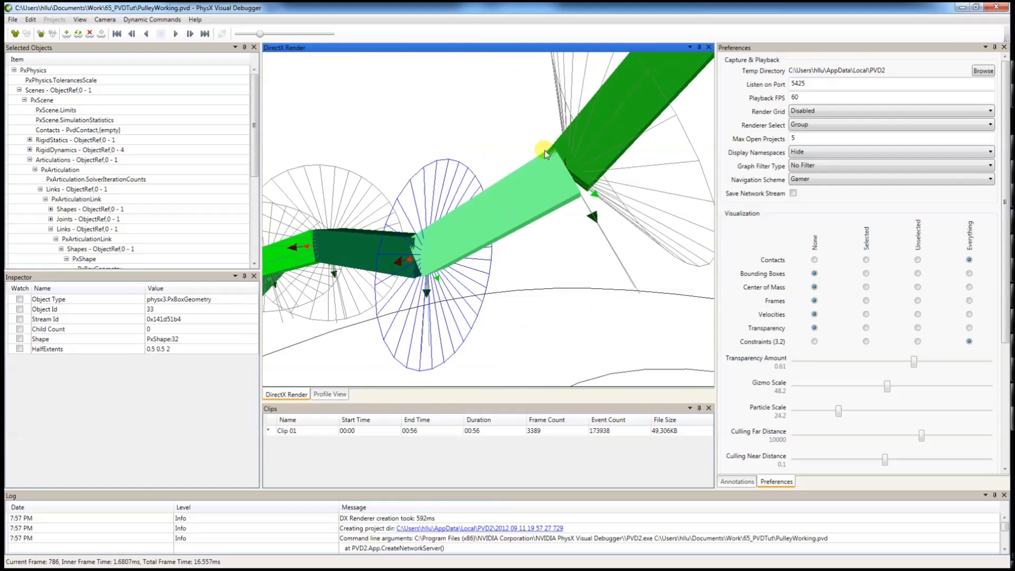
pyautogui.doubleClick(603, 137)
pyautogui.scroll(3, 529, 192)
pyautogui.moveTo(529, 192); pyautogui.dragTo(500, 224)
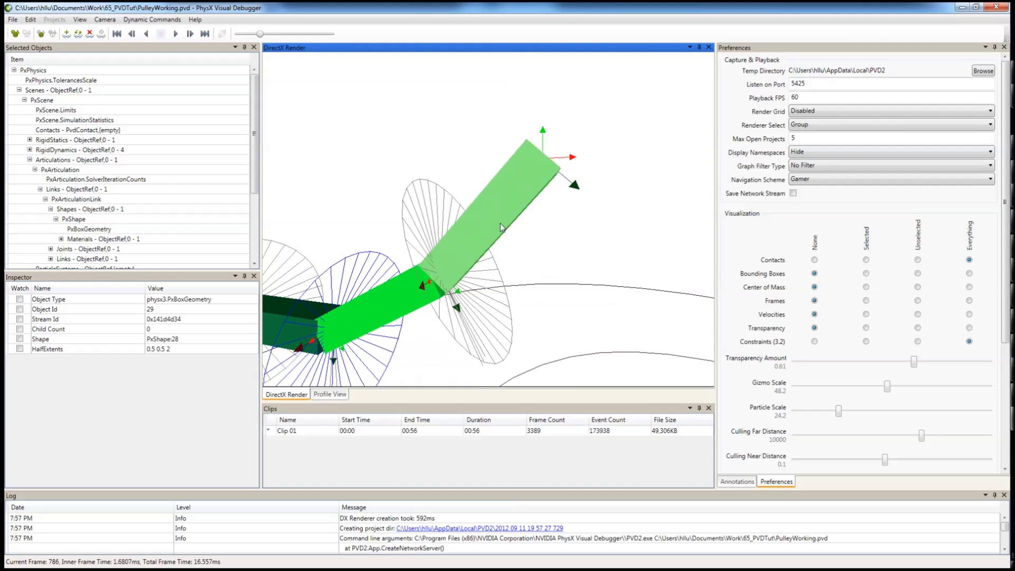
# Turn on transparency for the selected end link and examine its joint axes from a different angle
pyautogui.click(867, 328)
pyautogui.moveTo(550, 267)
pyautogui.mouseDown()
pyautogui.moveTo(560, 279)
pyautogui.moveTo(551, 281)
pyautogui.mouseUp()
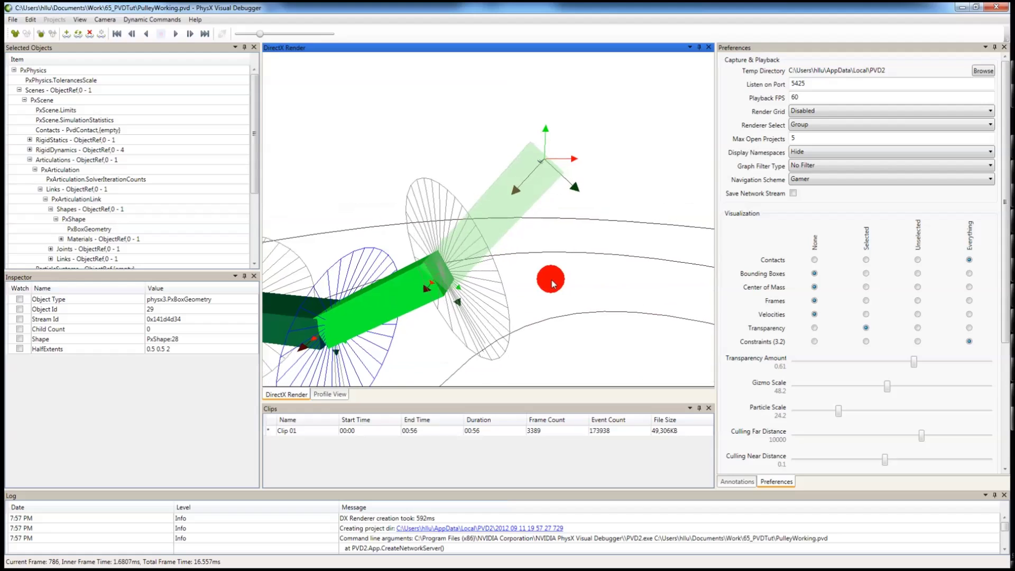
pyautogui.press('a')
pyautogui.press('d')
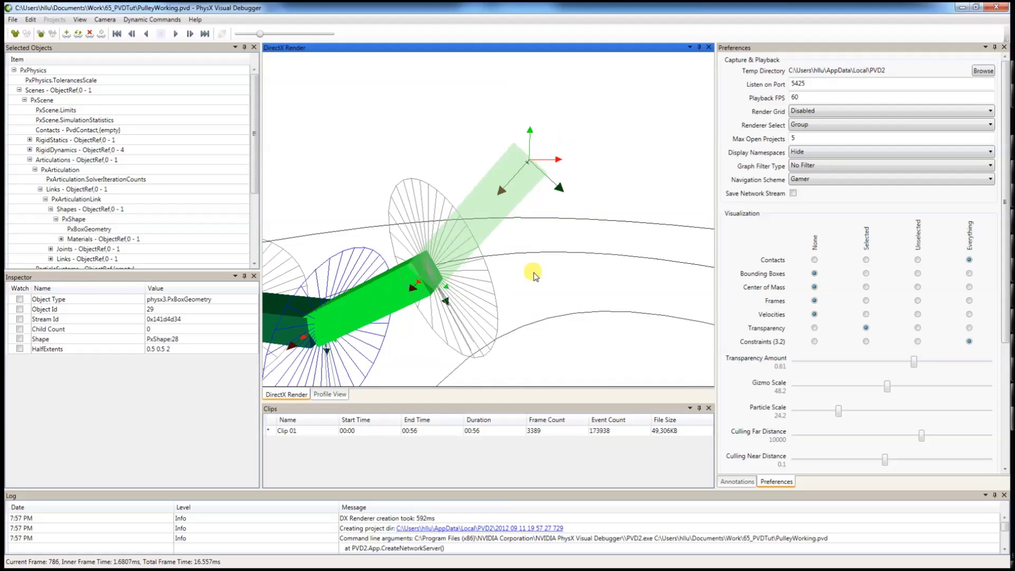
pyautogui.moveTo(534, 275); pyautogui.dragTo(444, 285)
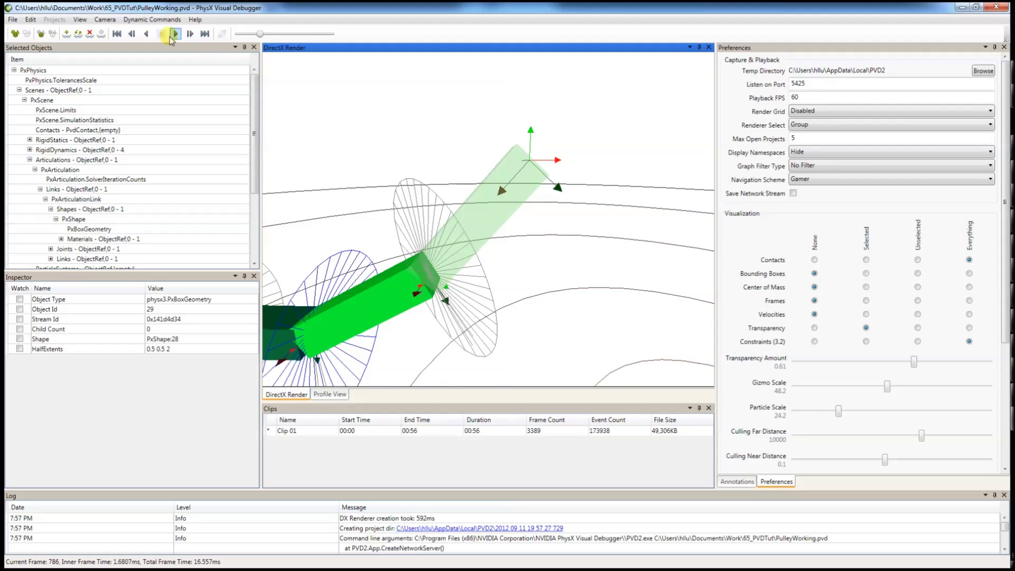
# Play the recording further, show frames for the selected end link and resume playback with the view closer to it
pyautogui.click(174, 33)
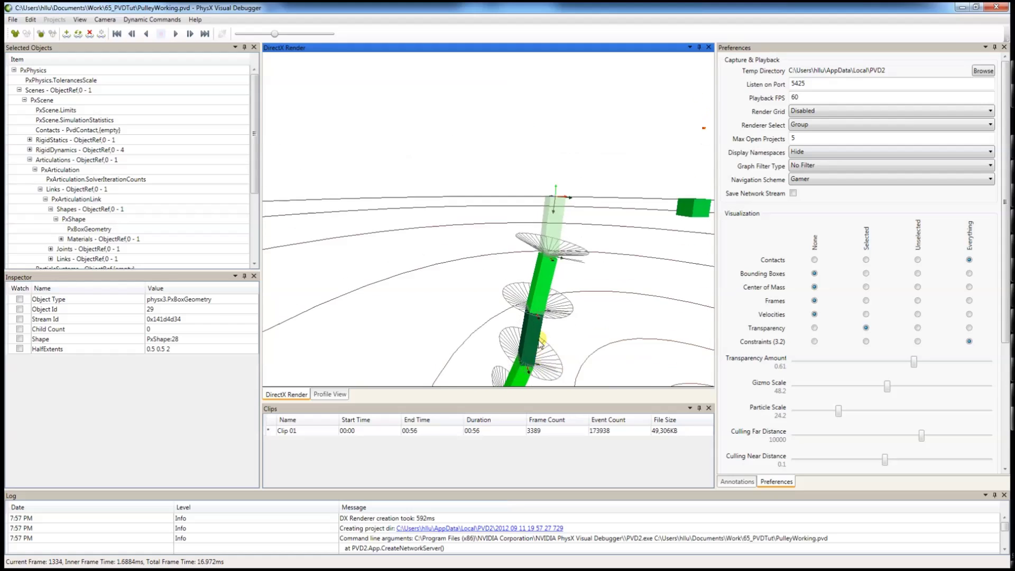
pyautogui.moveTo(542, 341); pyautogui.dragTo(485, 350)
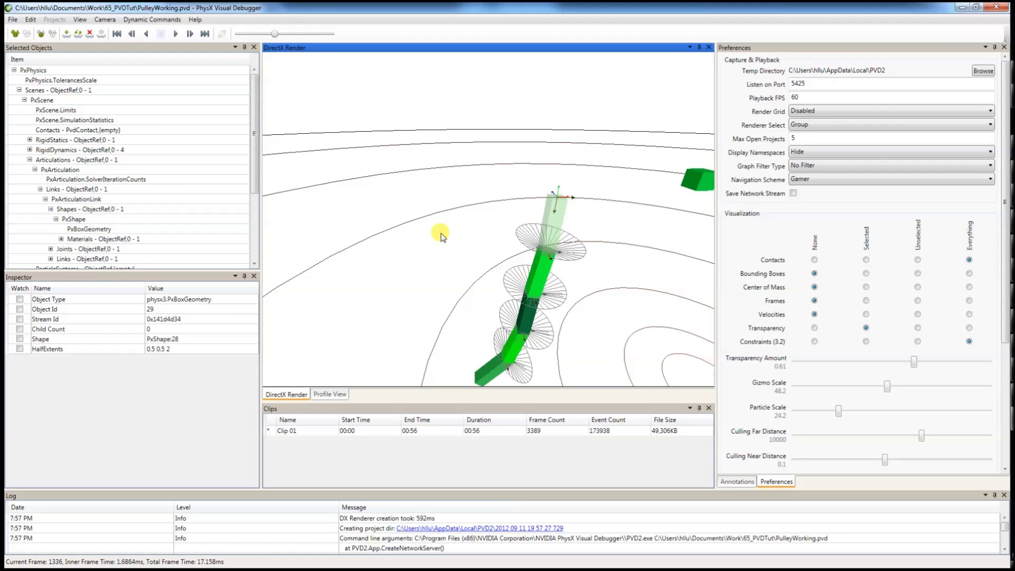
pyautogui.click(867, 301)
pyautogui.moveTo(614, 263); pyautogui.dragTo(515, 251)
pyautogui.press('space')
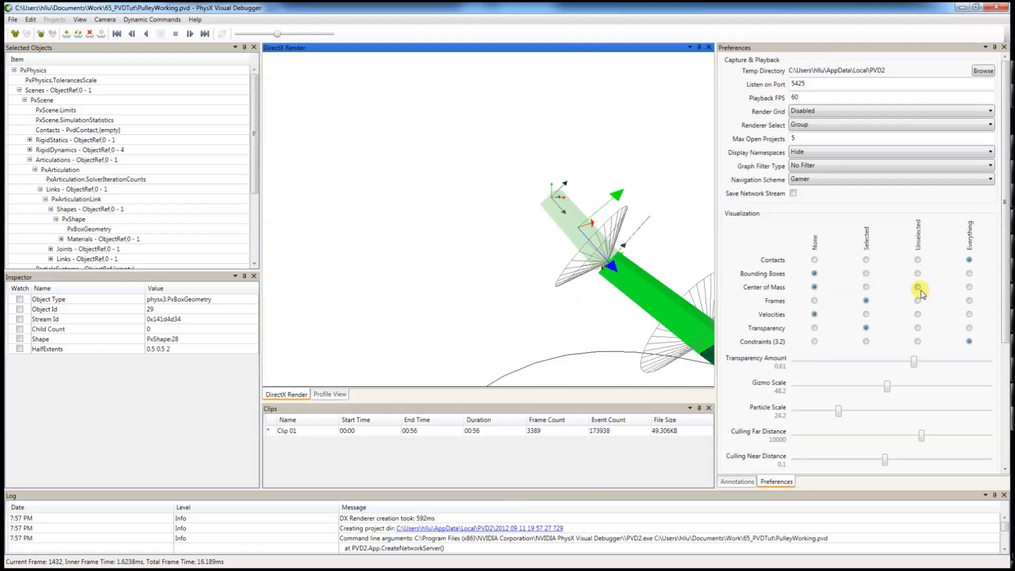
# Switch the frames display between none and selected, and set it to everything while the recording plays
pyautogui.click(815, 301)
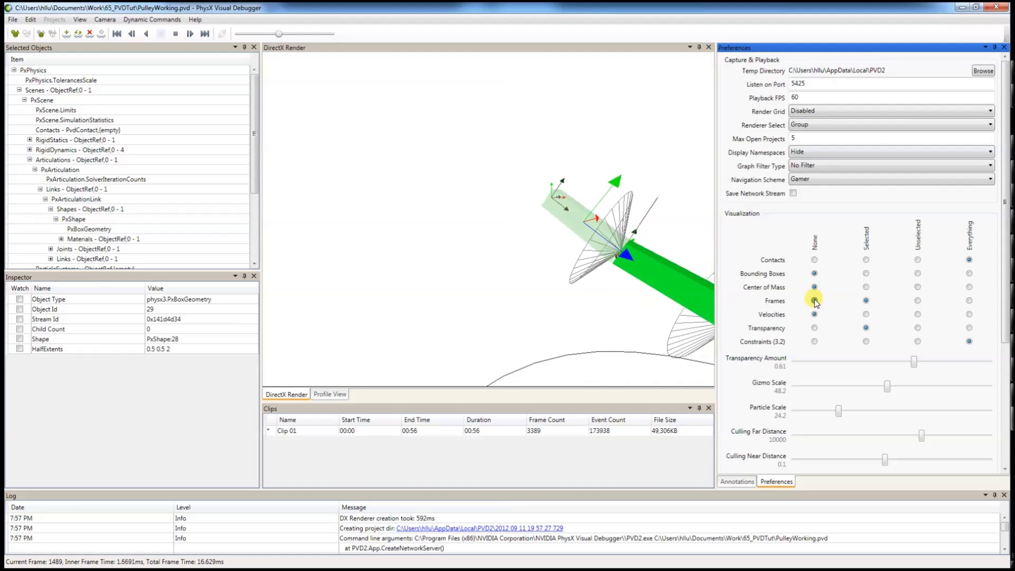
pyautogui.click(866, 301)
pyautogui.click(969, 300)
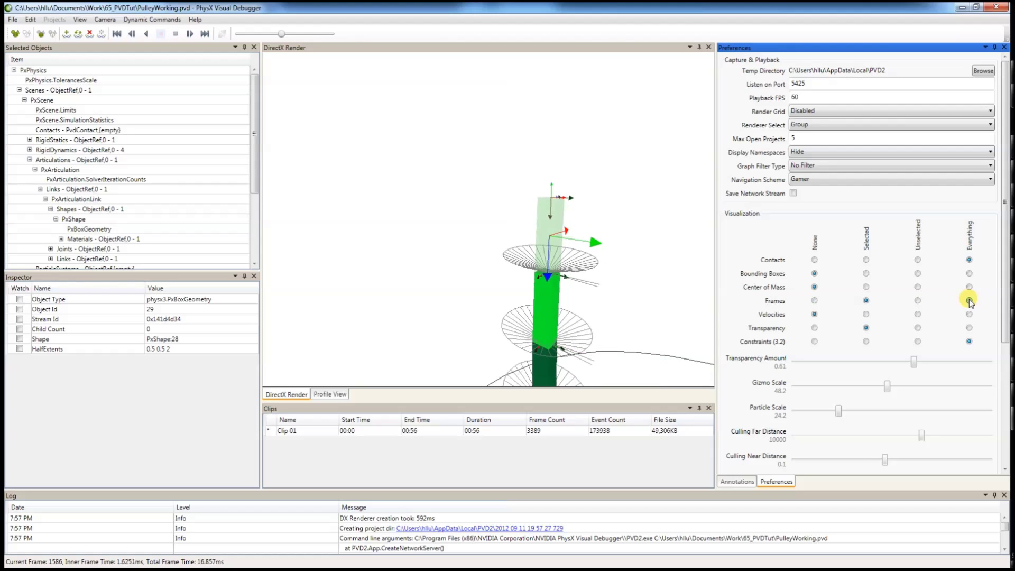
pyautogui.click(680, 272)
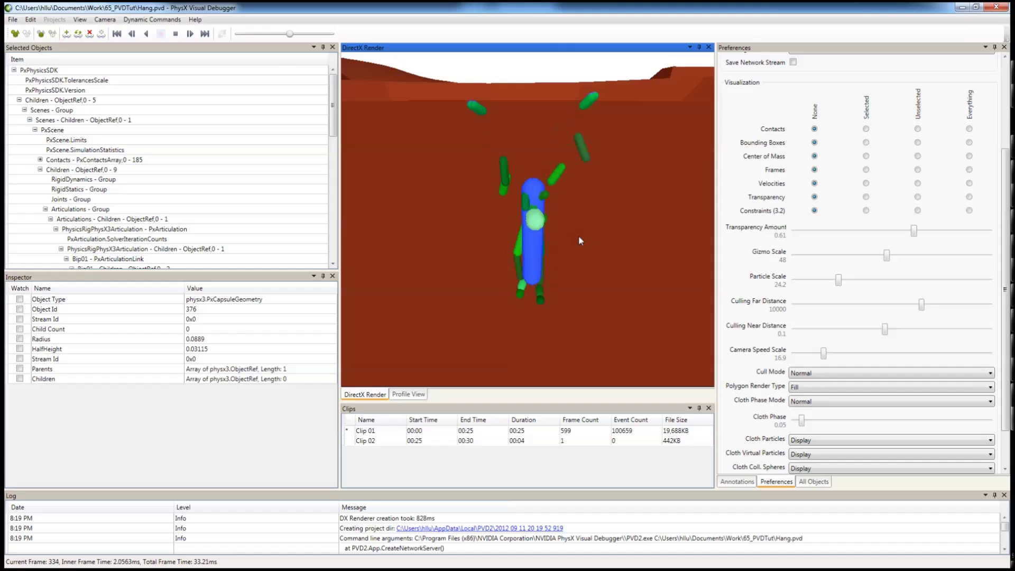
# In the Hang.pvd scene, pause playback at frame 475 and select the ragdoll's upper arm capsule in a wider view
pyautogui.moveTo(334, 126)
pyautogui.mouseDown()
pyautogui.moveTo(335, 135)
pyautogui.moveTo(334, 126)
pyautogui.mouseUp()
pyautogui.click(176, 34)
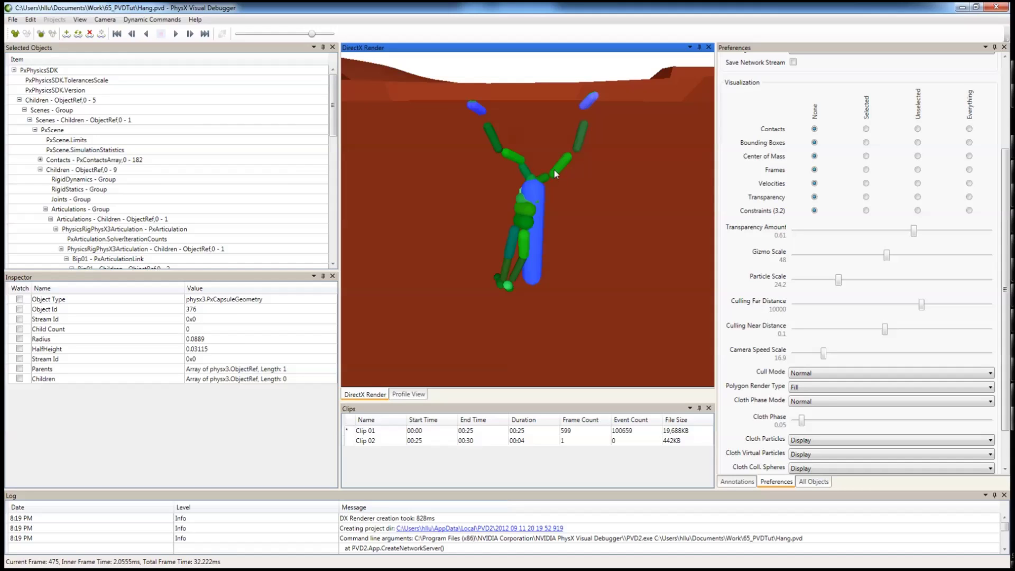
pyautogui.scroll(-3, 554, 169)
# Select the Bip01_Spine articulation link in the object hierarchy and add its Mass property to the watched values
pyautogui.moveTo(331, 112); pyautogui.dragTo(345, 147)
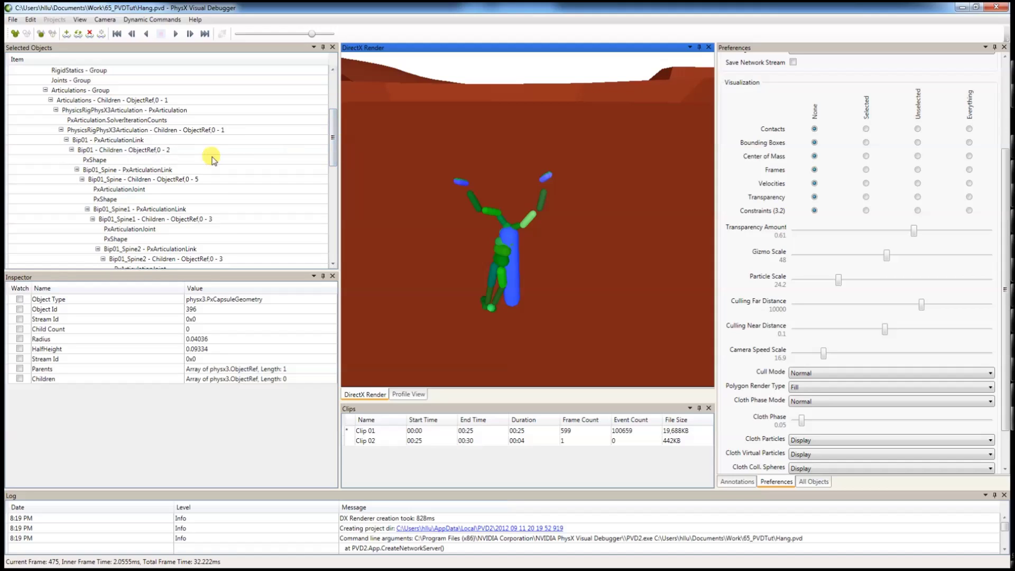
pyautogui.click(186, 170)
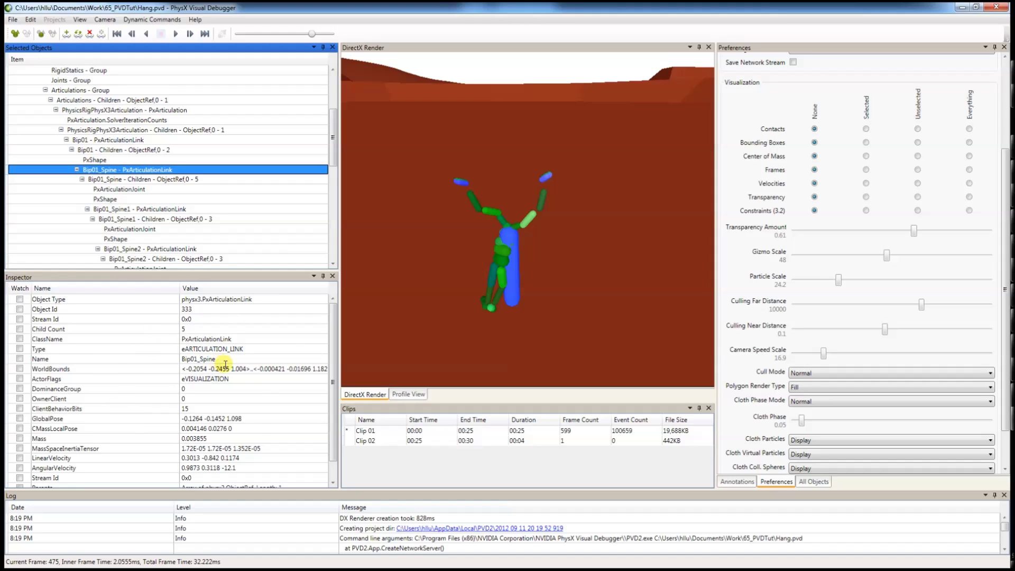
pyautogui.scroll(-1, 226, 365)
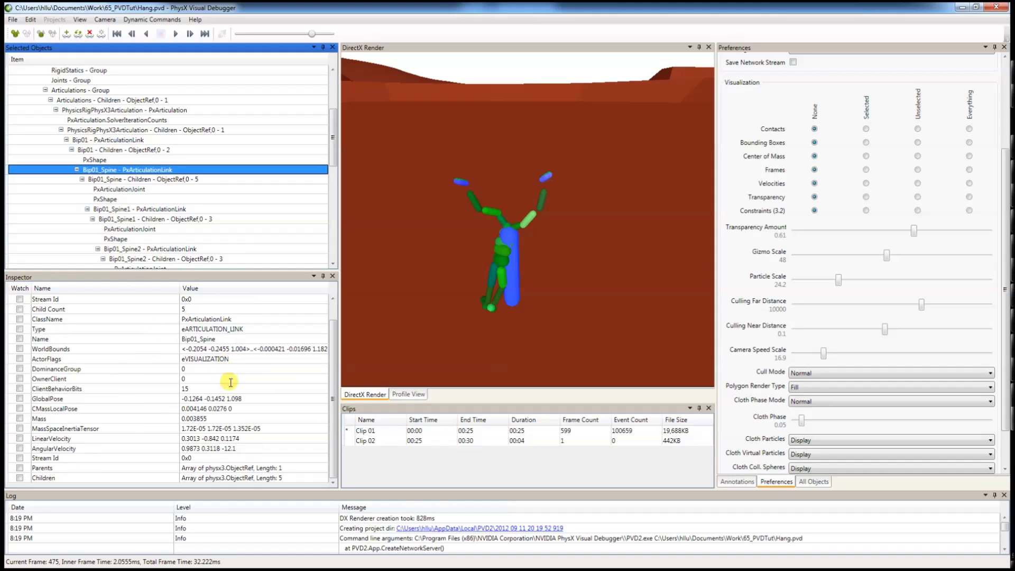
pyautogui.click(193, 419)
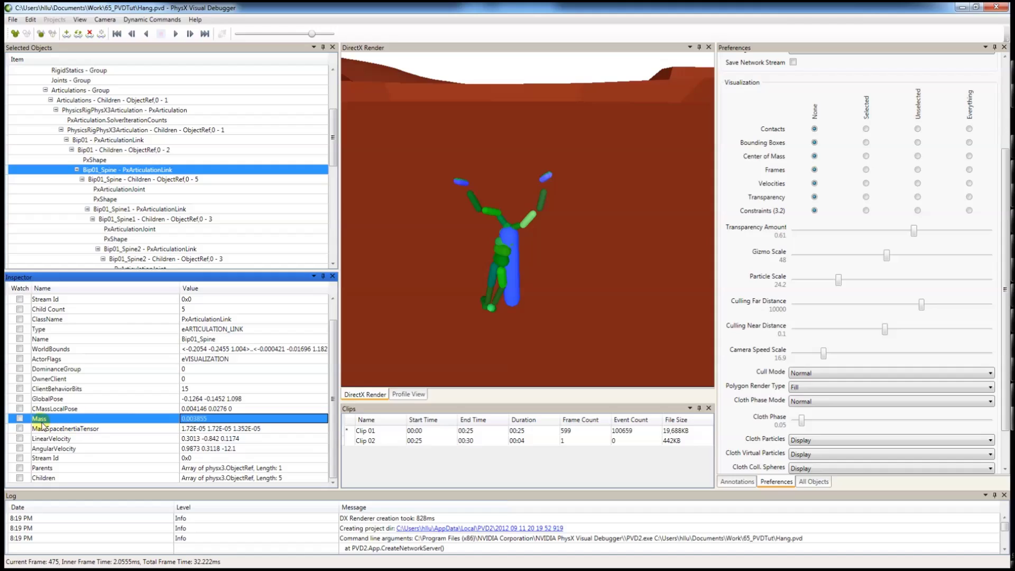
pyautogui.click(19, 419)
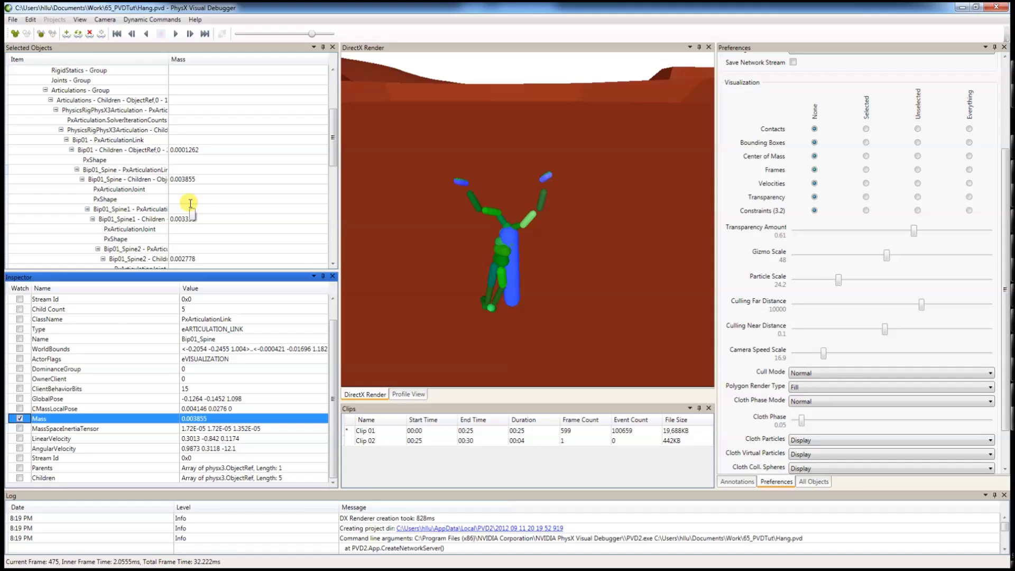
# Compare the watched masses along the ragdoll's articulation links, from Bip01 through the spine and neck to the left upper arm
pyautogui.scroll(-3, 191, 203)
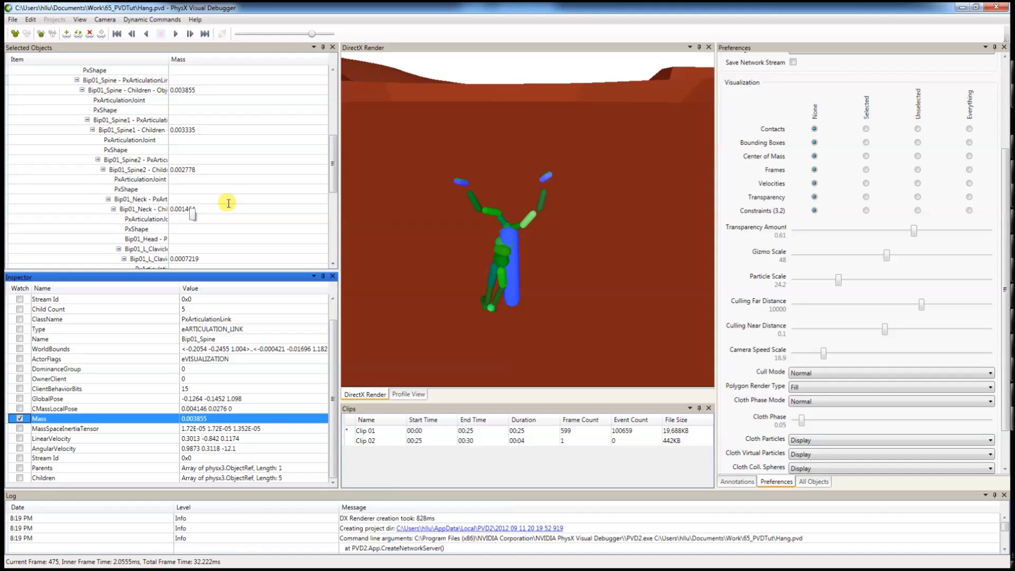
pyautogui.scroll(2, 202, 177)
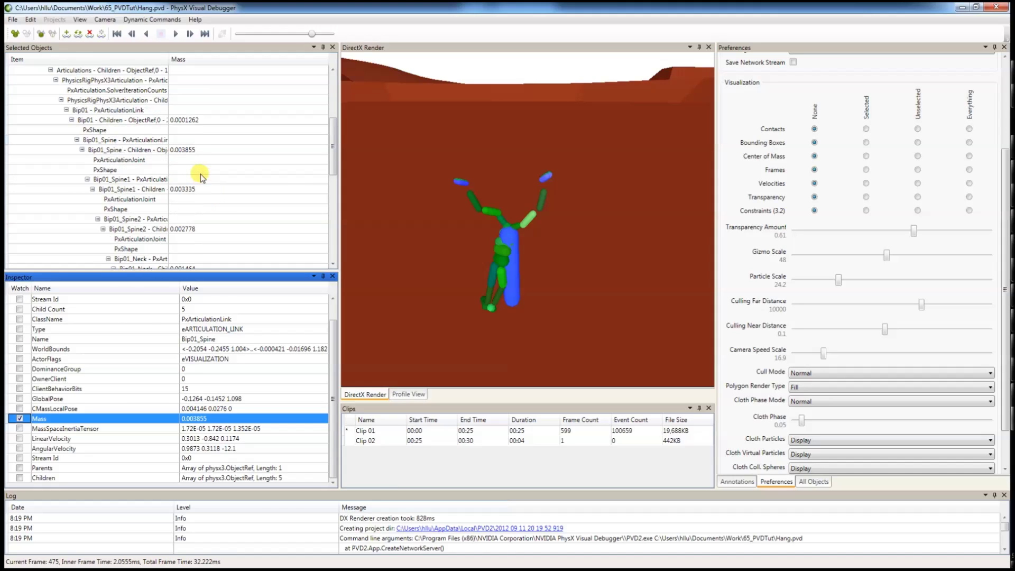
pyautogui.click(198, 121)
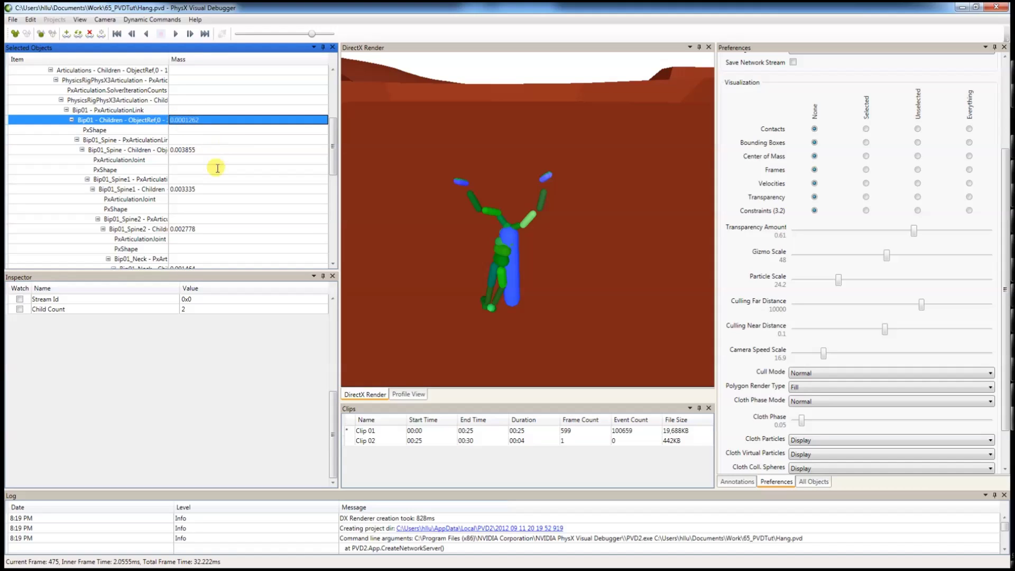
pyautogui.scroll(-3, 214, 215)
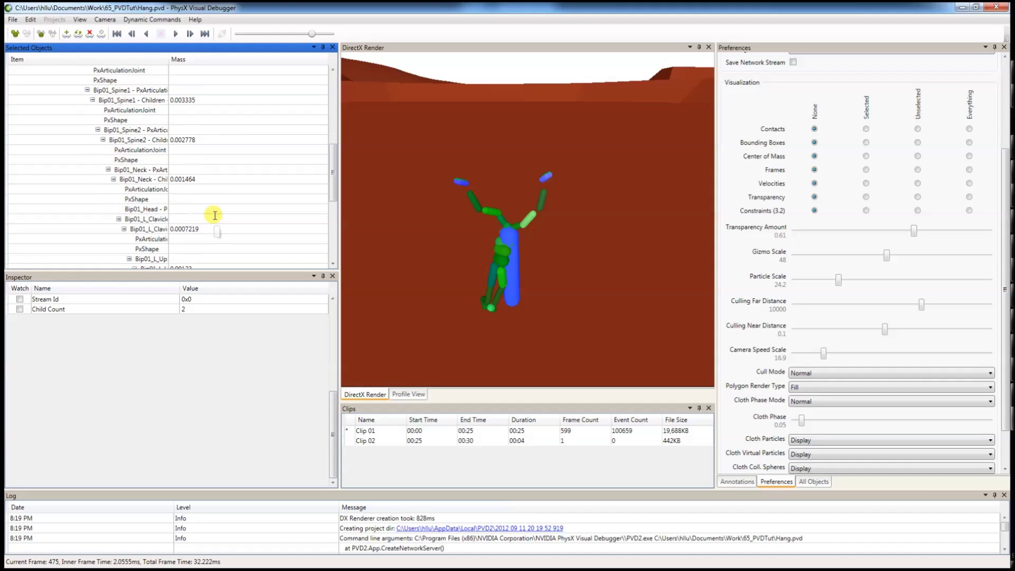
pyautogui.scroll(-2, 215, 215)
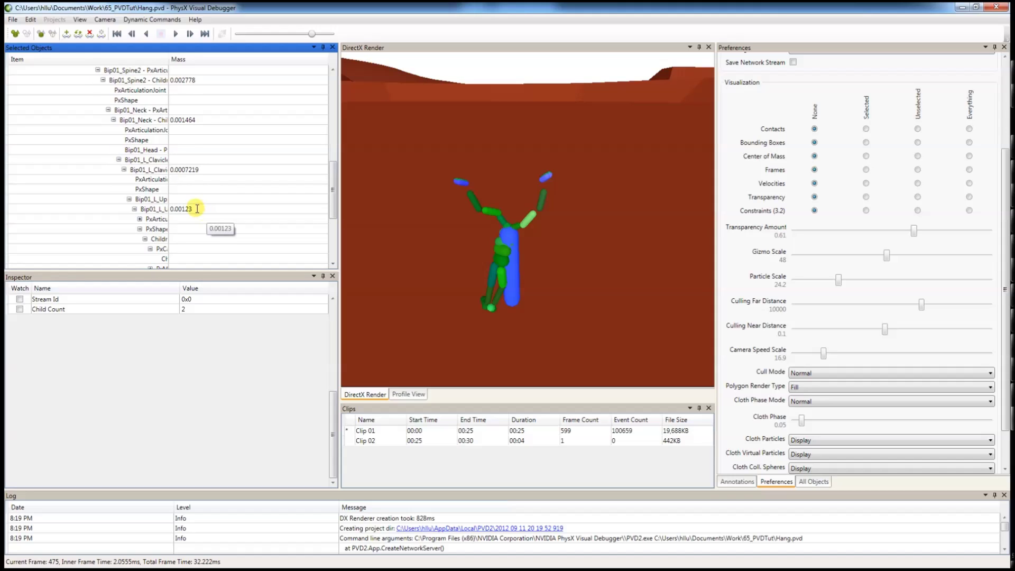
pyautogui.click(171, 210)
pyautogui.scroll(4, 229, 204)
pyautogui.scroll(-2, 200, 164)
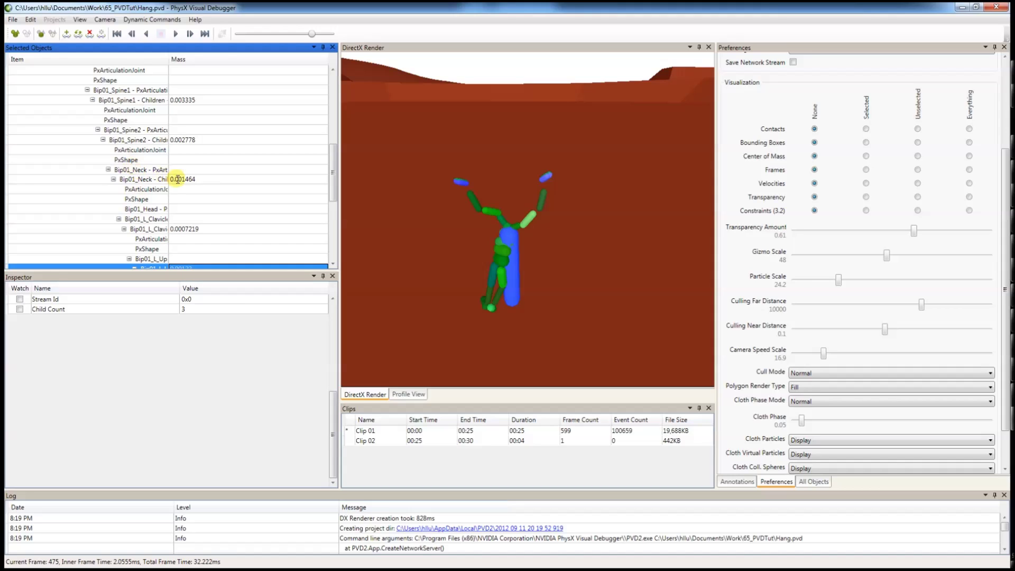
# Widen the item names in the object hierarchy, select the Bip01_Spine2 articulation link and toggle the watch on its Mass
pyautogui.click(162, 150)
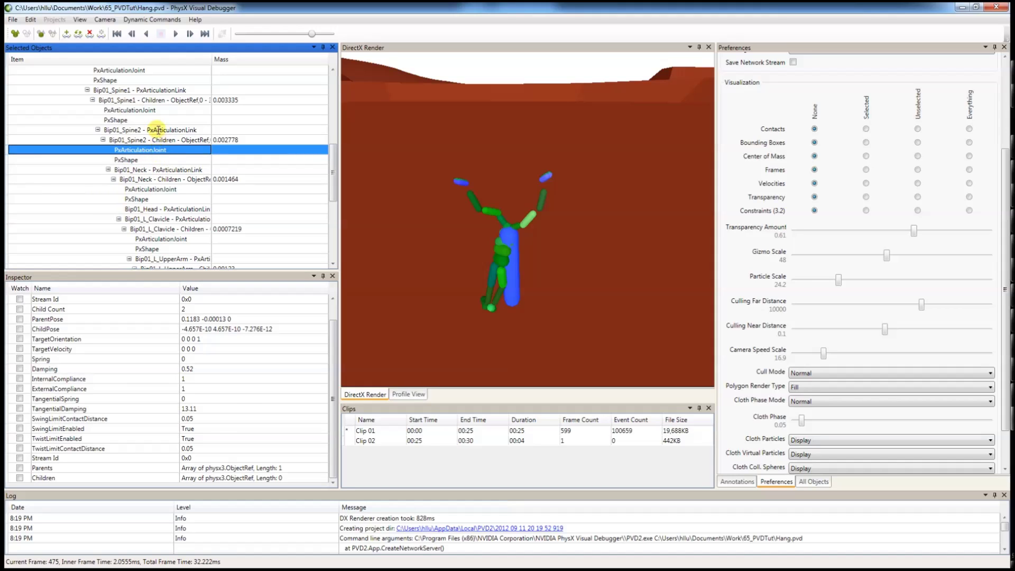
pyautogui.click(158, 129)
pyautogui.click(20, 418)
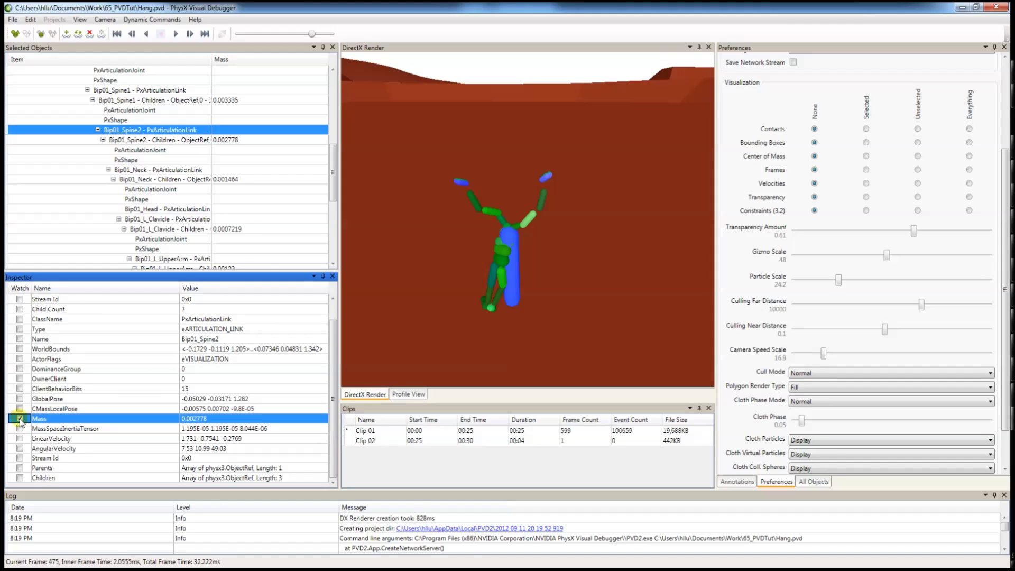
# Add GlobalPose and Mass of the Bip01_Spine2 articulation link to the watched values together
pyautogui.click(19, 399)
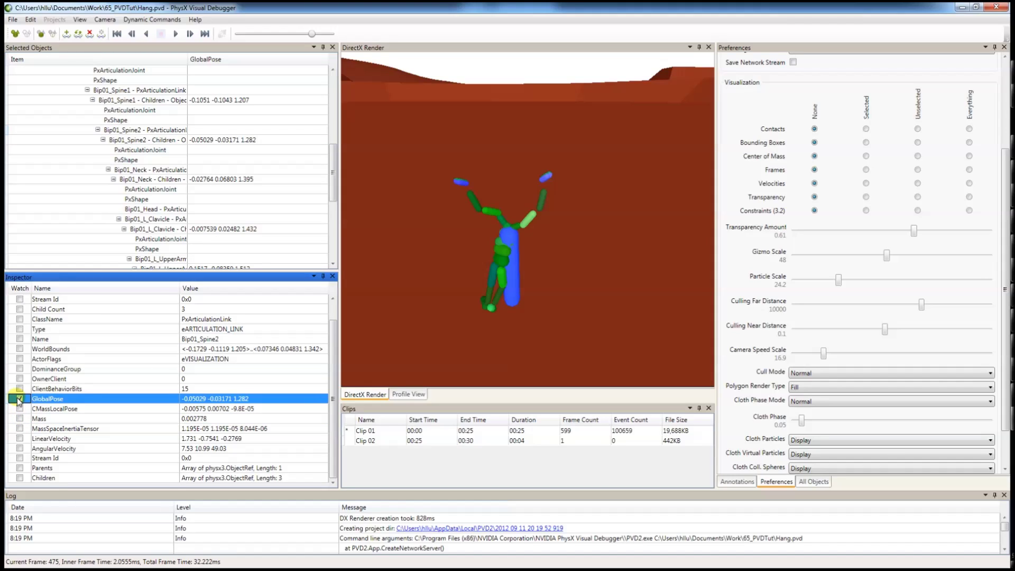
pyautogui.click(19, 418)
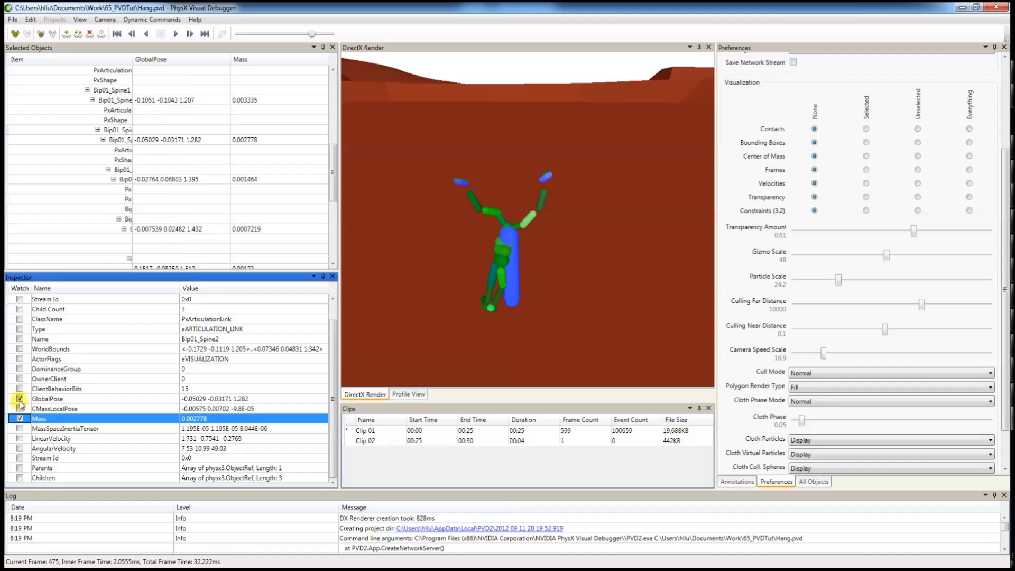
pyautogui.click(20, 399)
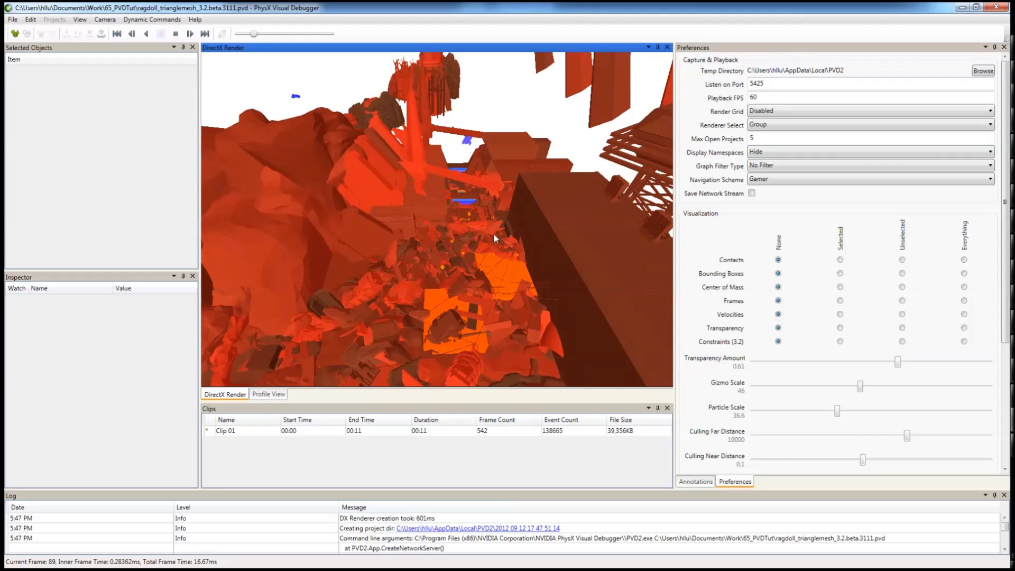
# In the ragdoll_trianglemesh_3.2.beta.3111.pvd scene, display the center of mass for everything and select the large WaterSimTrigger box
pyautogui.click(965, 287)
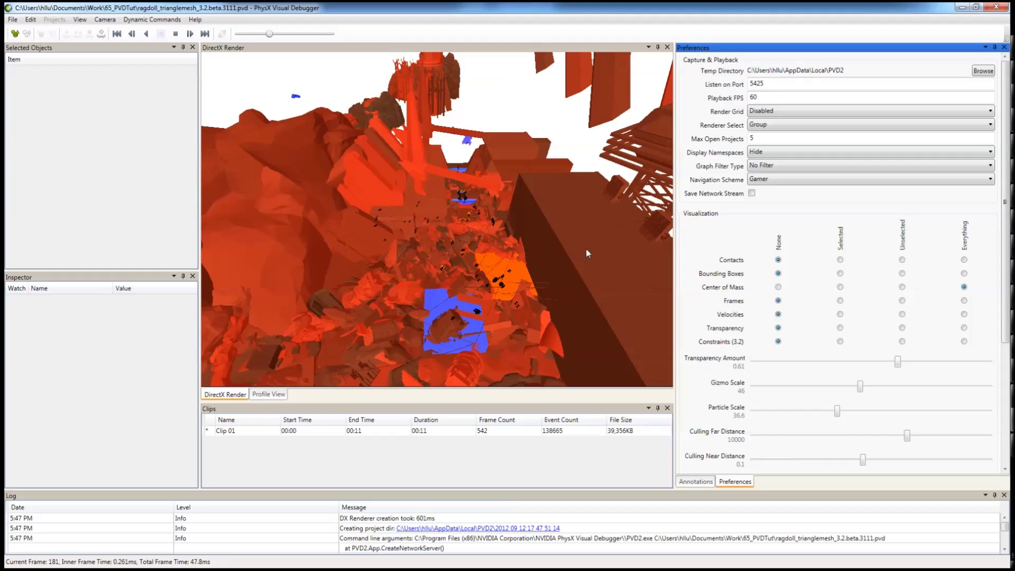
pyautogui.click(507, 269)
pyautogui.moveTo(507, 267); pyautogui.dragTo(467, 298)
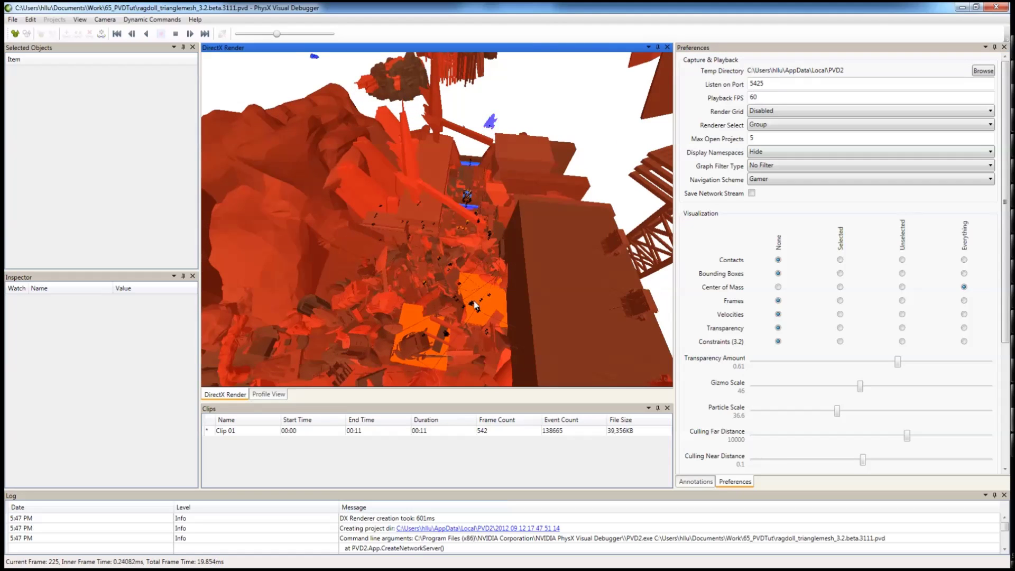
pyautogui.moveTo(491, 303); pyautogui.dragTo(442, 206)
pyautogui.click(442, 206)
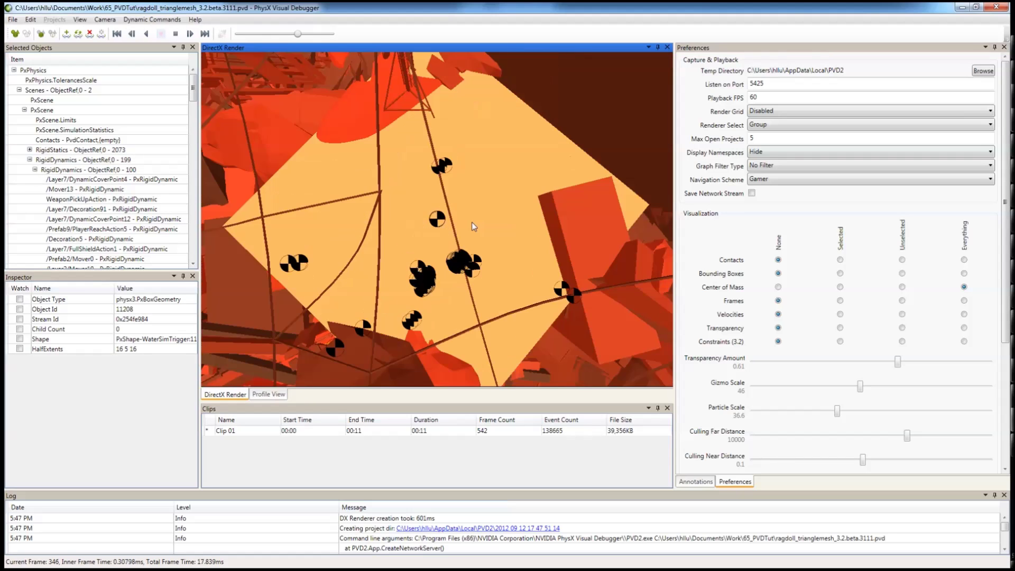
# Try transparency on selected objects with the WaterSimTrigger box, and set transparency back to None
pyautogui.press('s')
pyautogui.moveTo(444, 247); pyautogui.dragTo(497, 212)
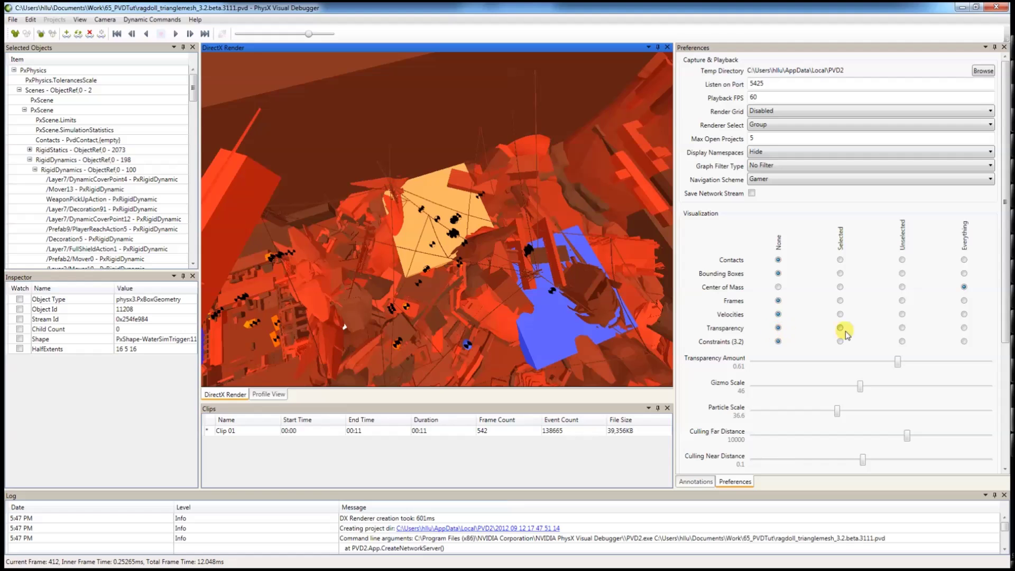
pyautogui.click(841, 328)
pyautogui.moveTo(471, 255); pyautogui.dragTo(426, 243)
pyautogui.click(778, 328)
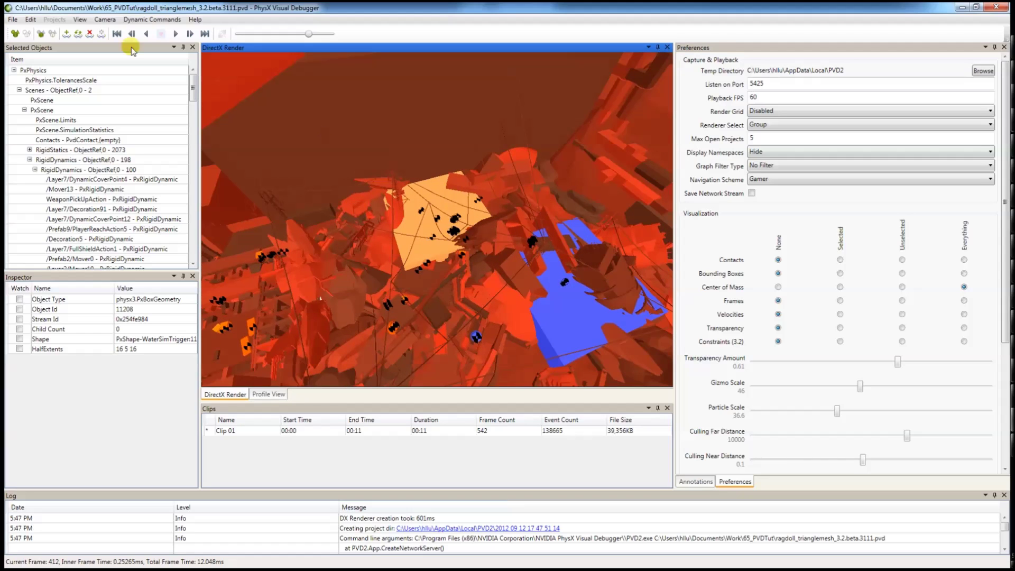
# Hide the selected WaterSimTrigger box and select the smaller flat trigger box still covering the centers of mass
pyautogui.click(53, 35)
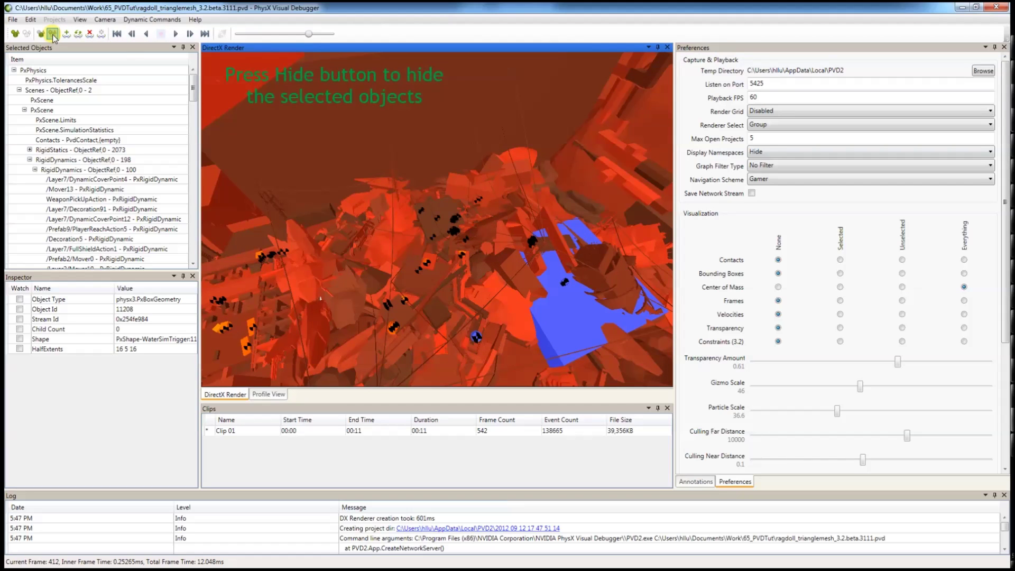
pyautogui.press('w')
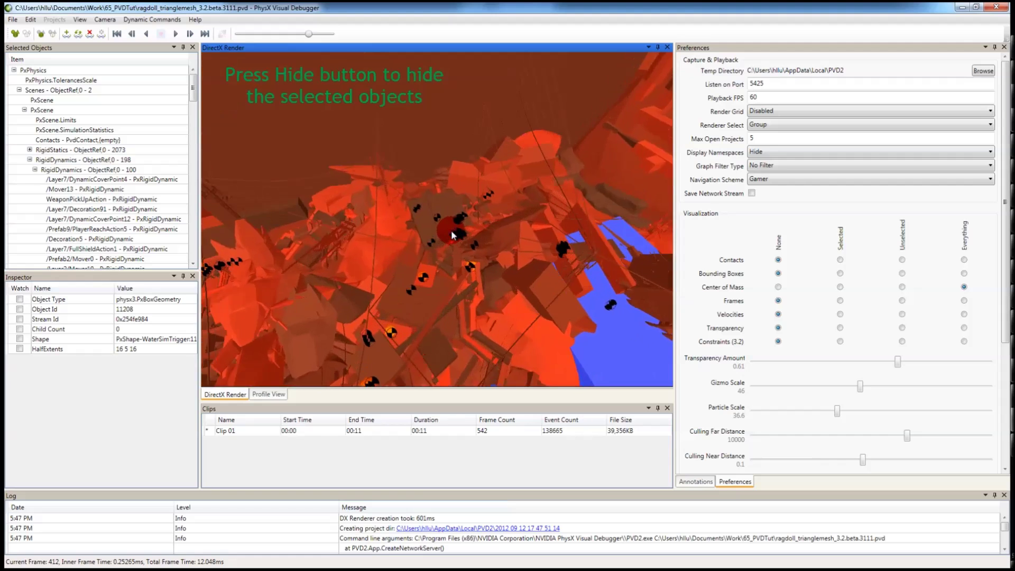
pyautogui.click(458, 242)
pyautogui.moveTo(459, 242); pyautogui.dragTo(480, 231)
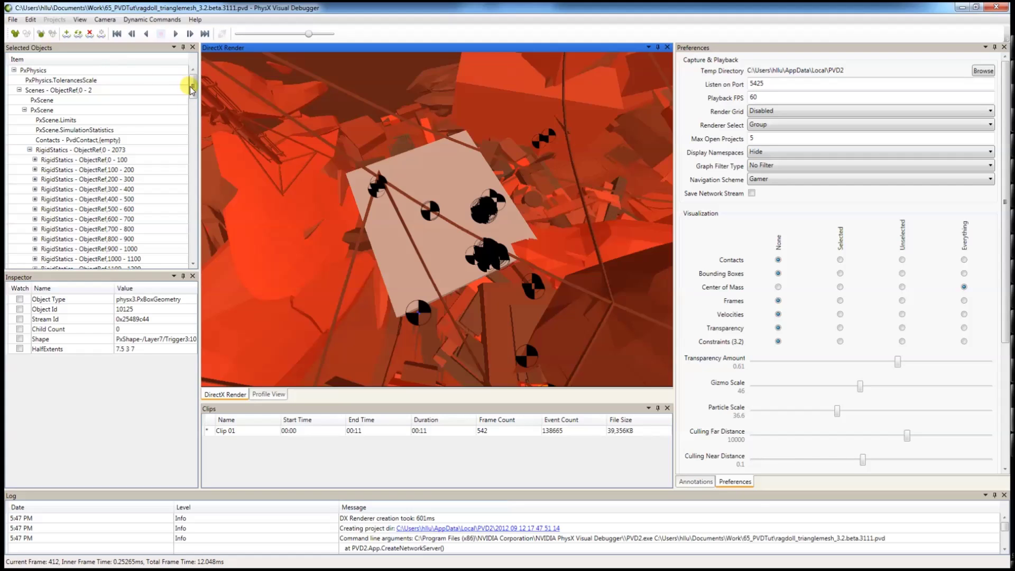
# Find the /Layer7/Trigger3 rigid static in the object hierarchy and hide it
pyautogui.moveTo(192, 87); pyautogui.dragTo(198, 222)
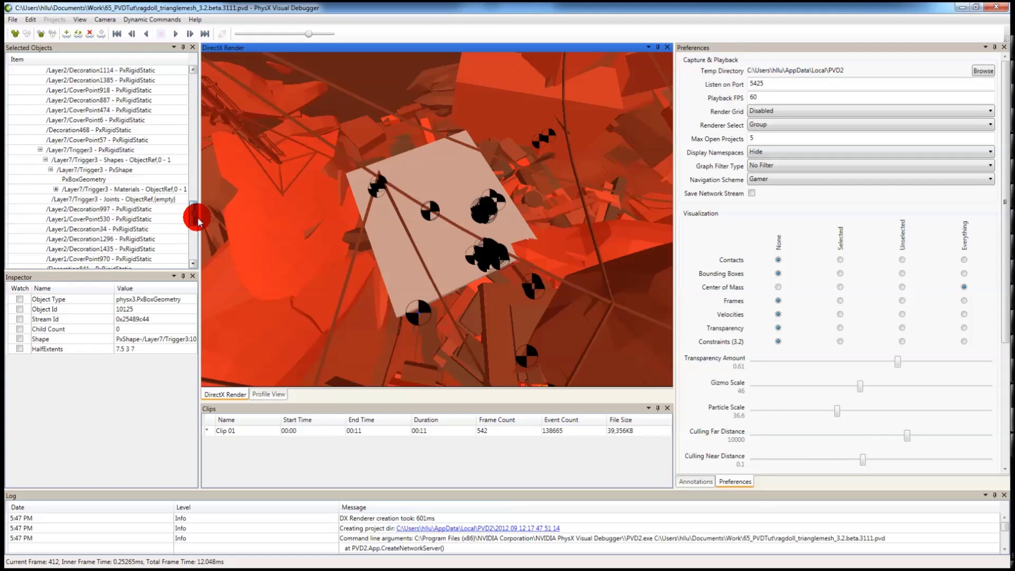
pyautogui.click(87, 100)
pyautogui.rightClick(70, 100)
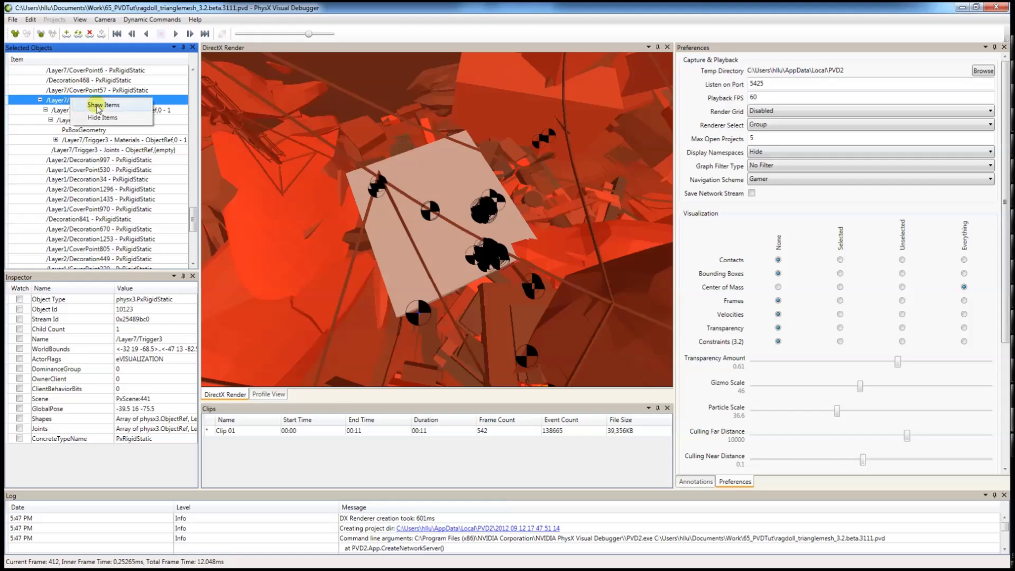
pyautogui.click(102, 116)
pyautogui.moveTo(318, 222); pyautogui.dragTo(383, 232)
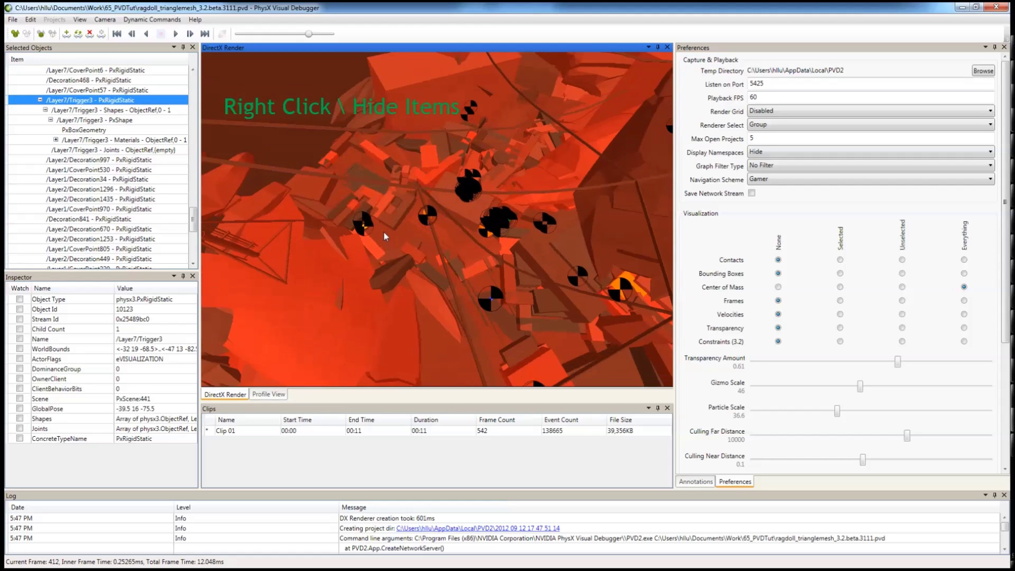
# Turn off the center of mass display, and select and focus on a capsule of the green ragdoll
pyautogui.click(778, 287)
pyautogui.moveTo(506, 223); pyautogui.dragTo(499, 253)
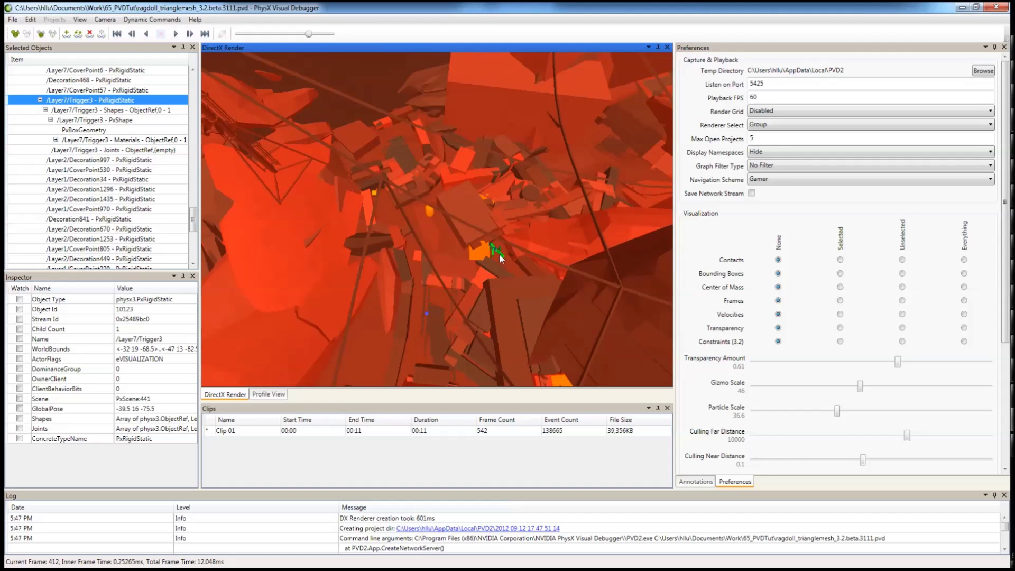
pyautogui.click(499, 253)
pyautogui.press('f')
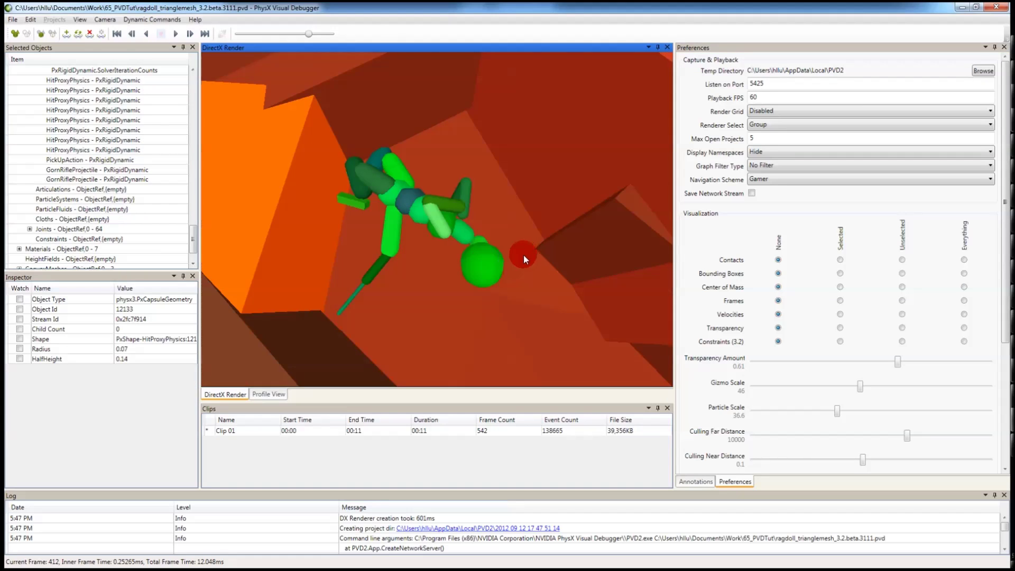
# Select the ragdoll's head sphere and make the camera follow it while the recording plays in reverse
pyautogui.moveTo(523, 255)
pyautogui.mouseDown()
pyautogui.moveTo(481, 218)
pyautogui.moveTo(496, 223)
pyautogui.mouseUp()
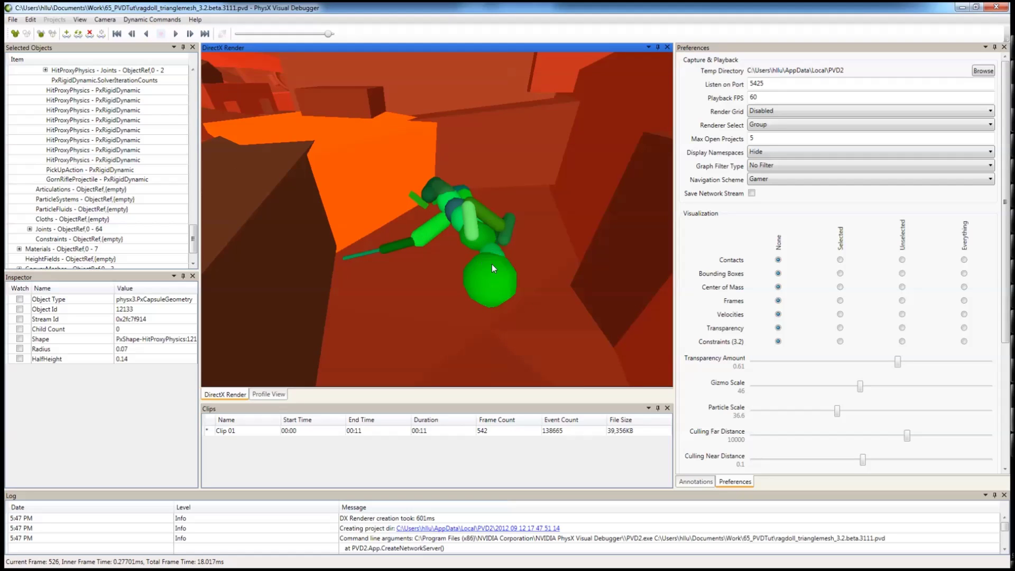
pyautogui.moveTo(492, 264); pyautogui.dragTo(484, 236)
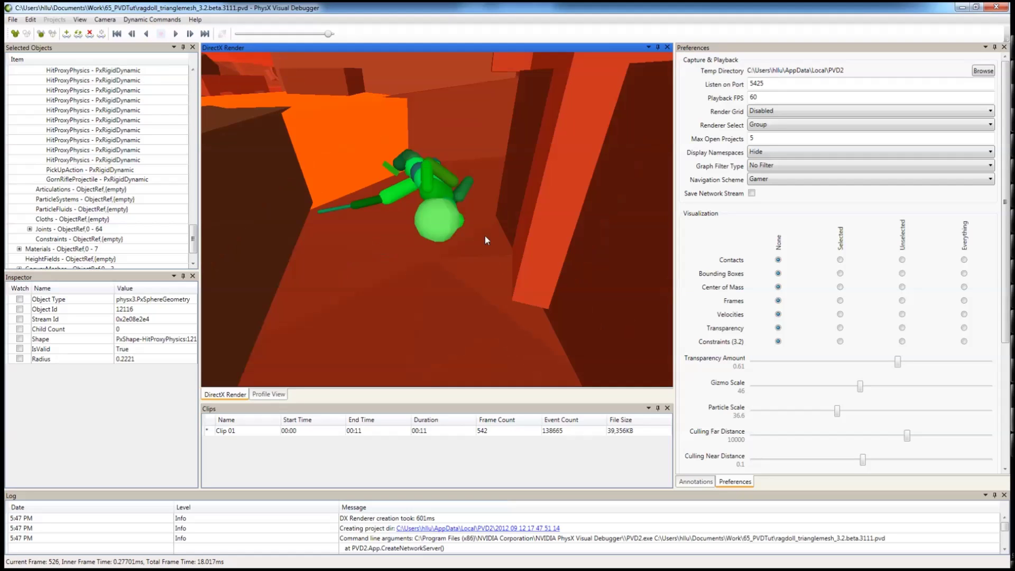
pyautogui.click(78, 20)
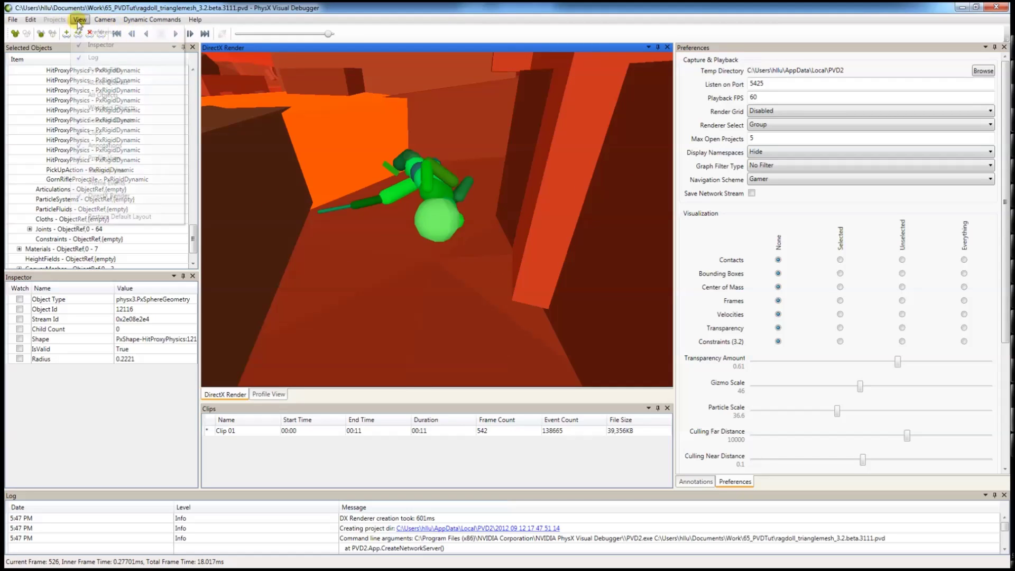
pyautogui.click(105, 19)
pyautogui.click(137, 59)
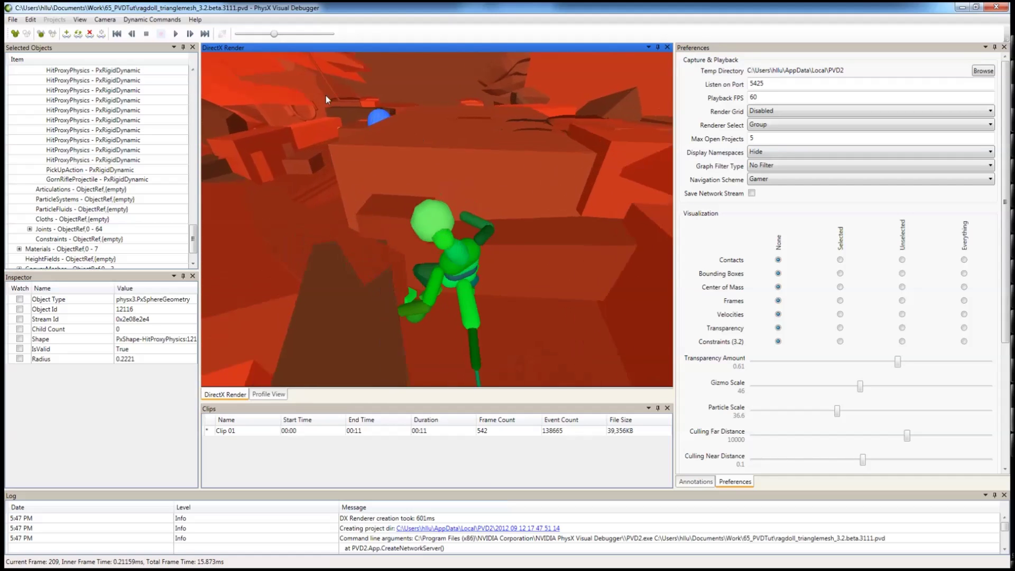
pyautogui.click(147, 34)
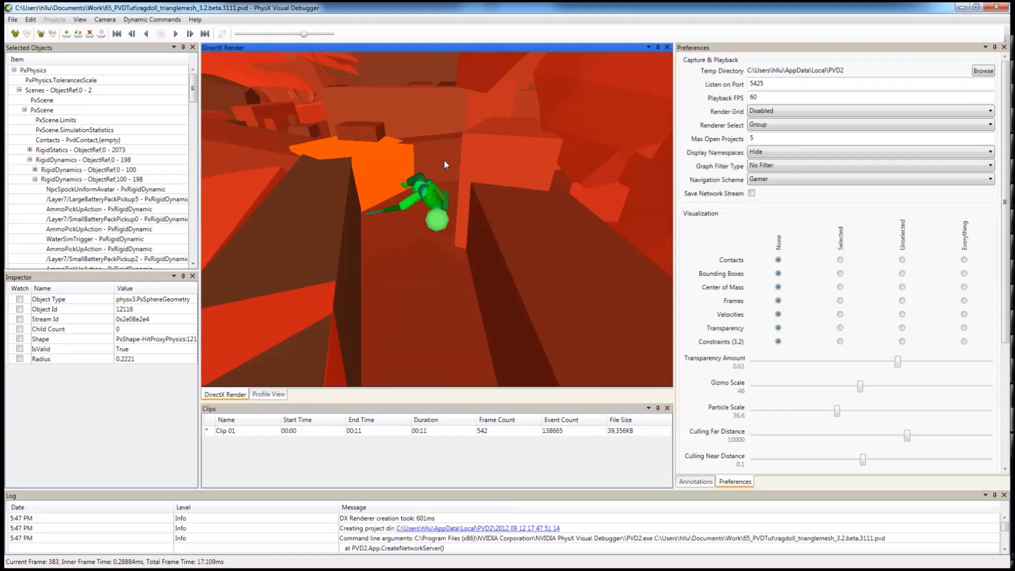
# Bring all hidden objects back into the scene, and hide all objects
pyautogui.moveTo(455, 167); pyautogui.dragTo(425, 157)
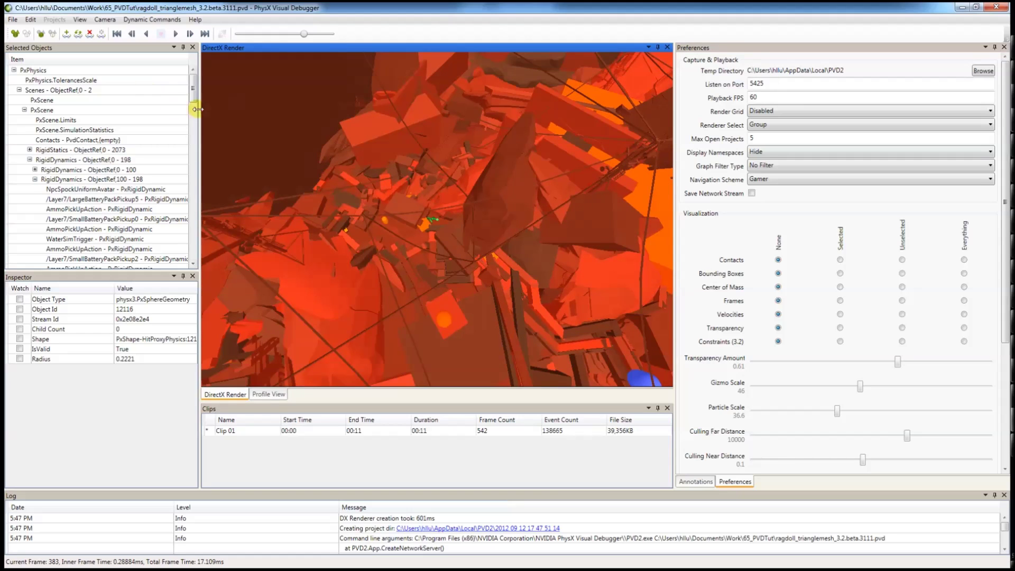
pyautogui.click(16, 35)
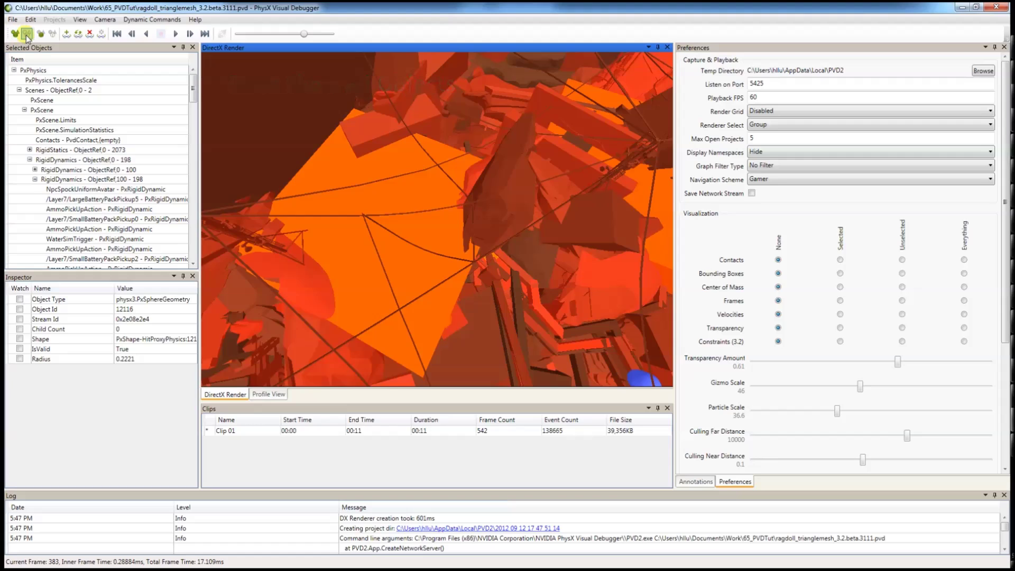
pyautogui.click(27, 35)
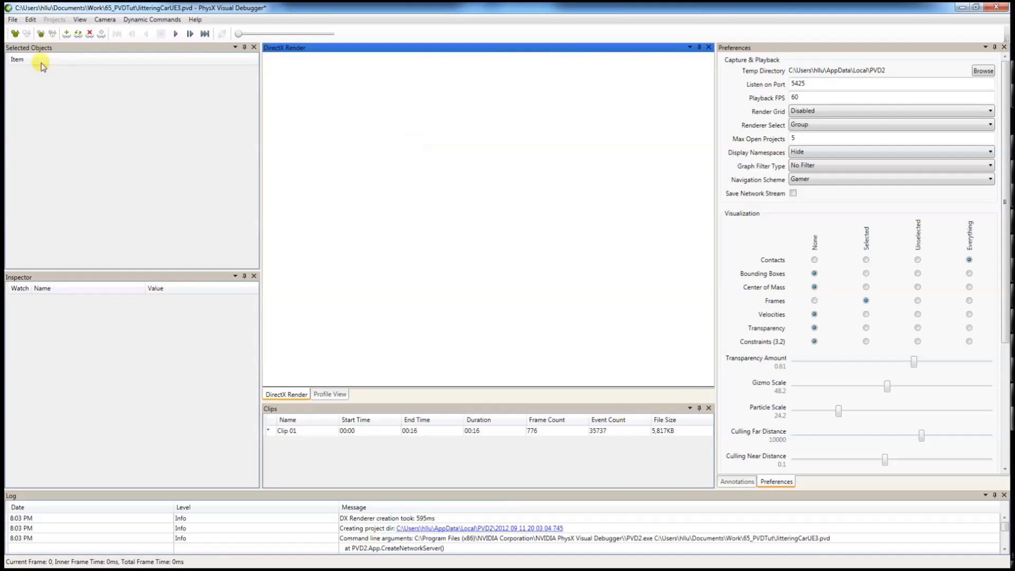
pyautogui.click(35, 22)
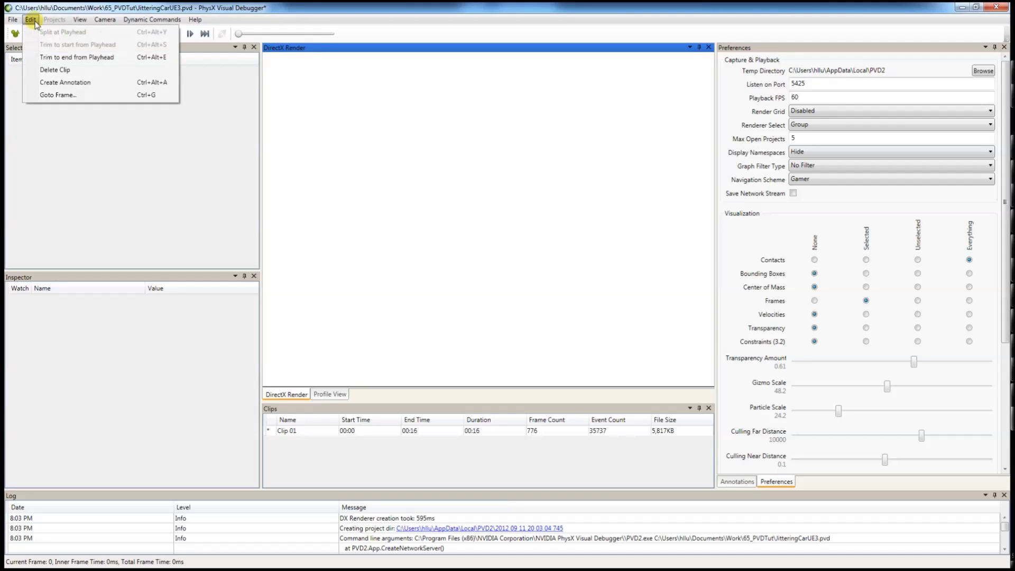
pyautogui.click(443, 141)
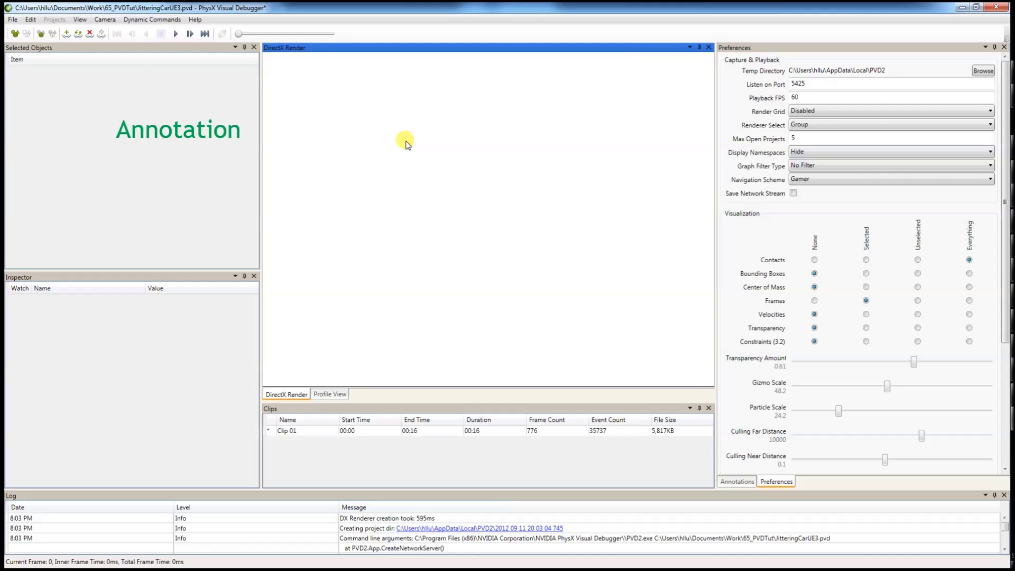
# Play the JitteringCarUE3.pvd recording in a close view of the vehicle's wheels, and stop it at frame 614
pyautogui.press('space')
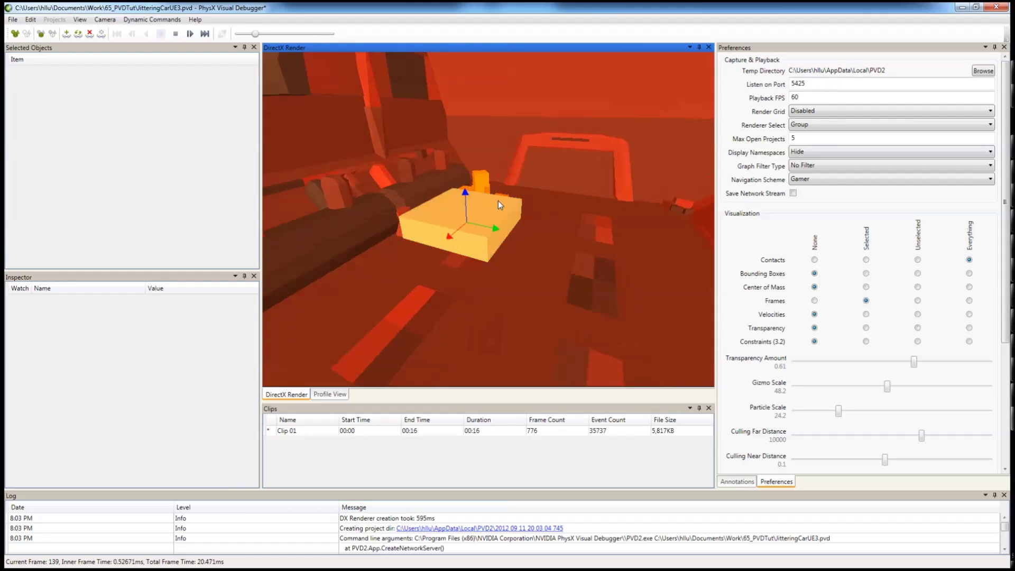
pyautogui.moveTo(460, 194)
pyautogui.mouseDown()
pyautogui.moveTo(470, 201)
pyautogui.moveTo(461, 191)
pyautogui.moveTo(476, 189)
pyautogui.moveTo(481, 200)
pyautogui.moveTo(479, 191)
pyautogui.mouseUp()
pyautogui.press('w')
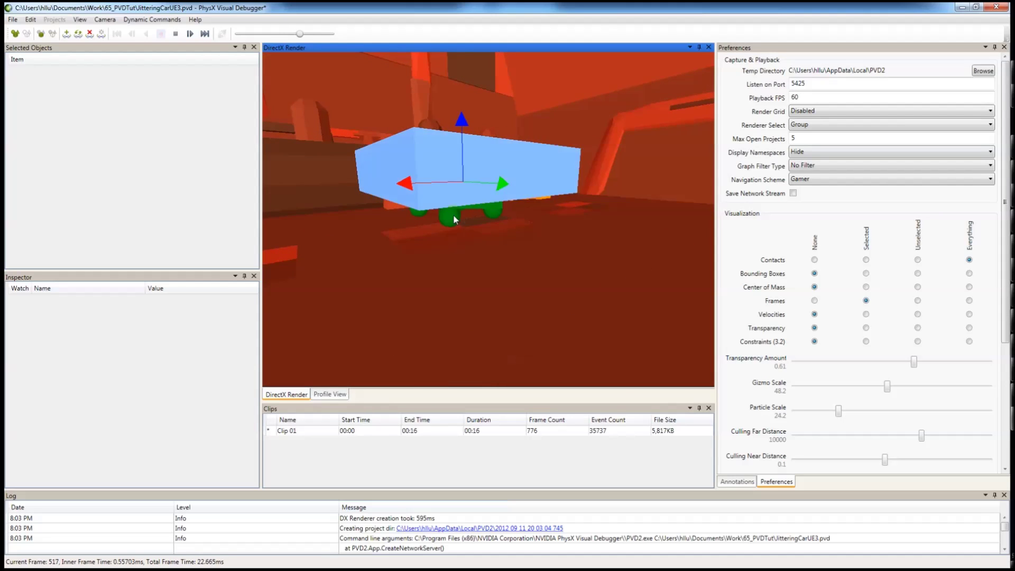
pyautogui.press('w')
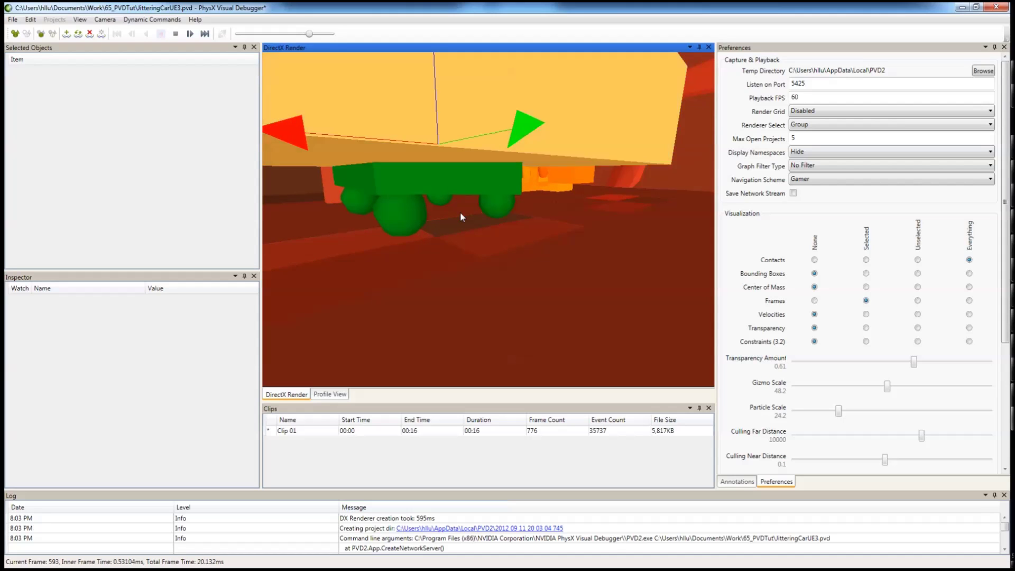
pyautogui.press('w')
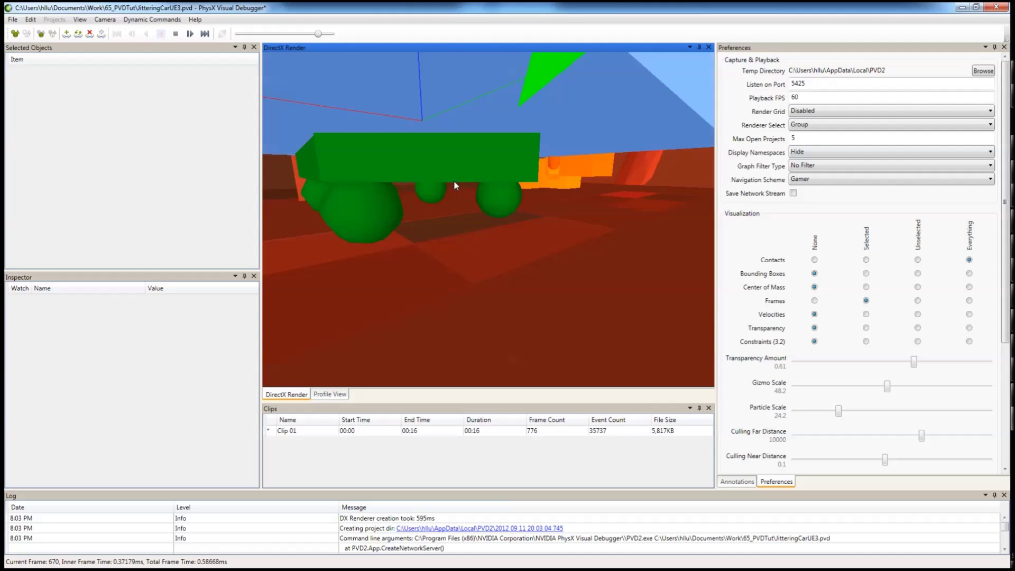
pyautogui.press('s')
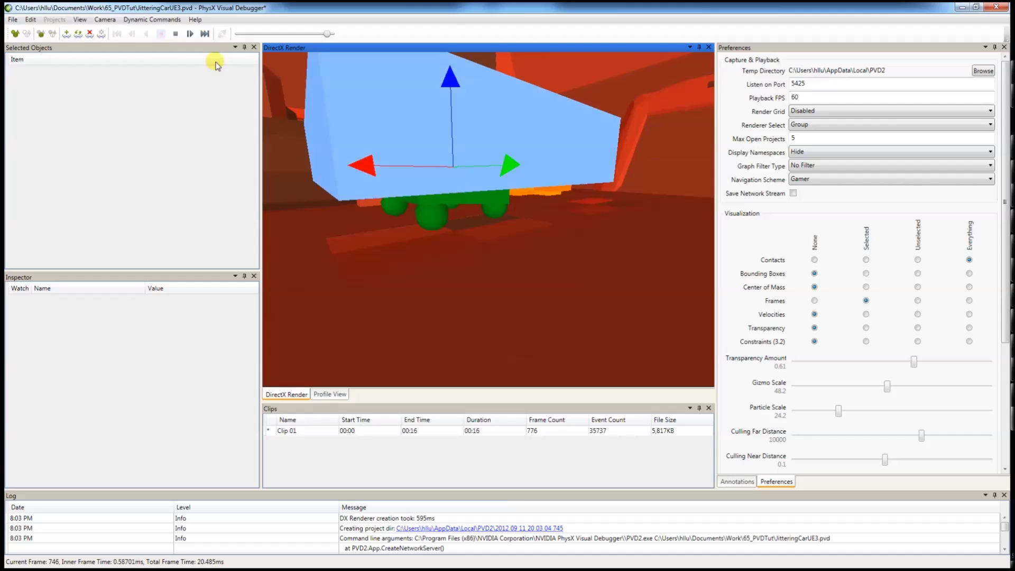
pyautogui.click(175, 33)
pyautogui.moveTo(330, 33); pyautogui.dragTo(316, 34)
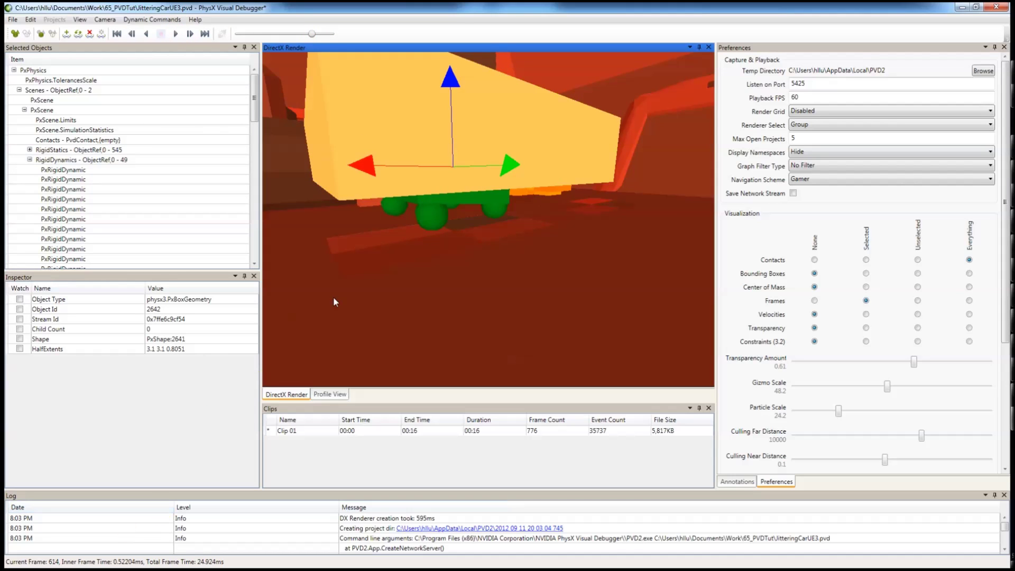
# Create an annotation on frame 614 with the description "This is where the vehicle is jittering"
pyautogui.click(30, 19)
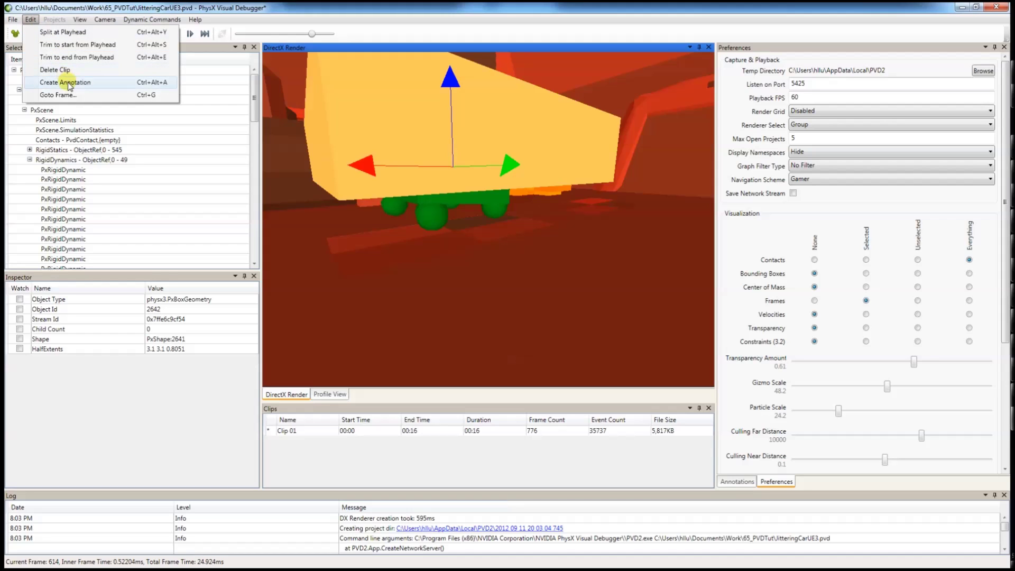
pyautogui.click(69, 83)
pyautogui.moveTo(617, 253); pyautogui.dragTo(761, 274)
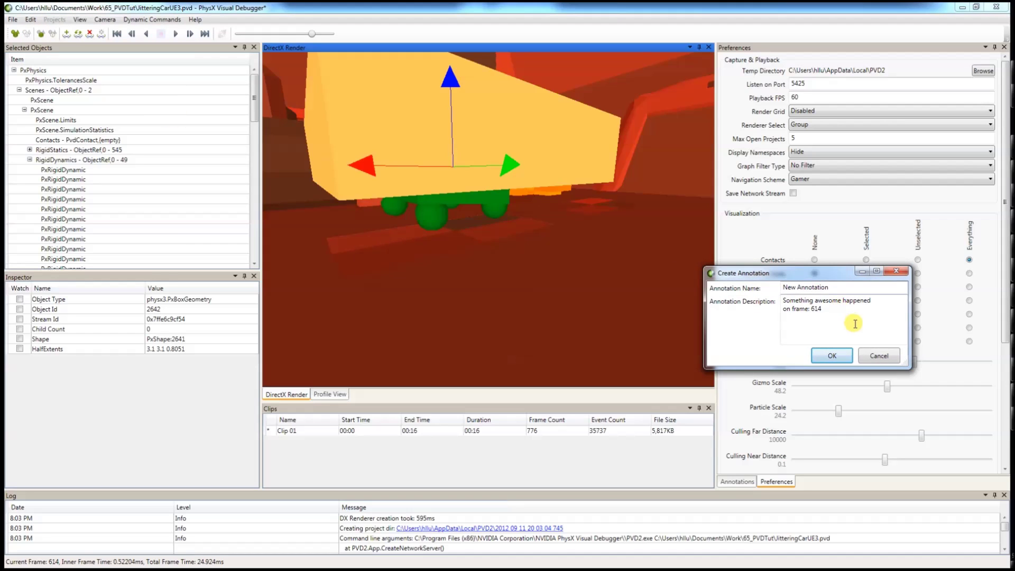
pyautogui.moveTo(854, 322); pyautogui.dragTo(739, 297)
pyautogui.write('This is where the vehicle is jittering')
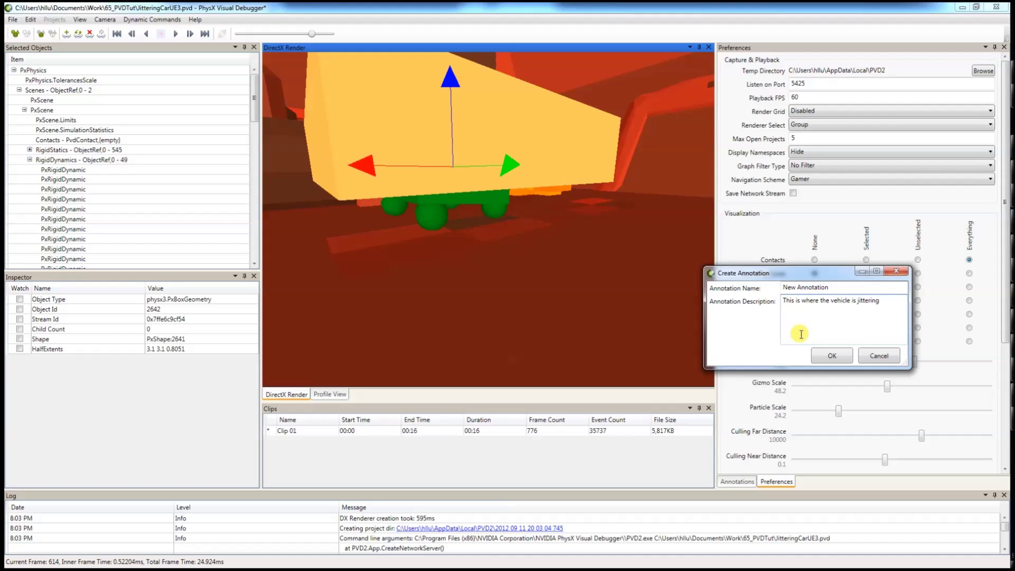
pyautogui.click(823, 356)
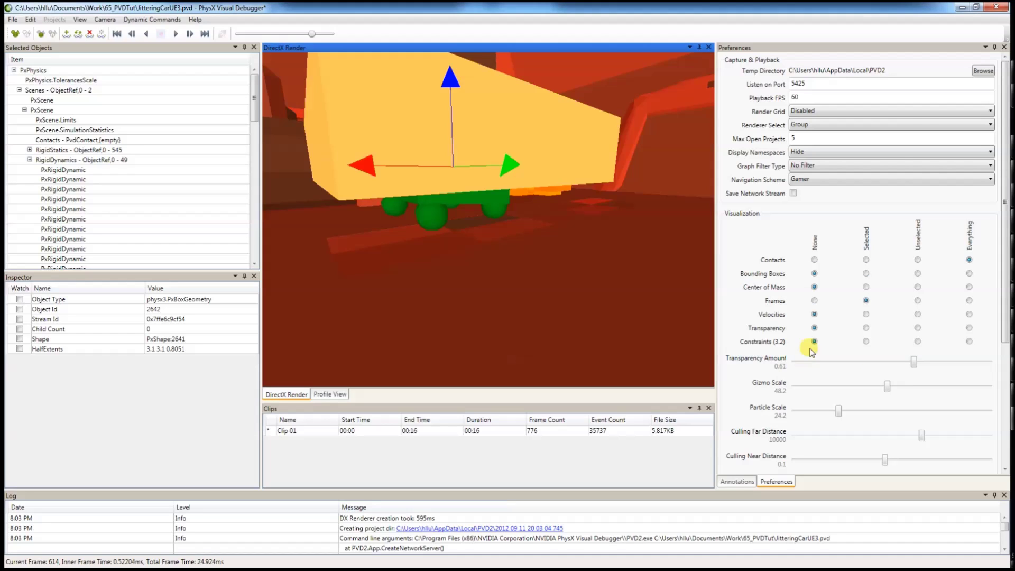
# Select the jittering annotation in the list of annotations and save the project
pyautogui.click(743, 481)
pyautogui.click(764, 70)
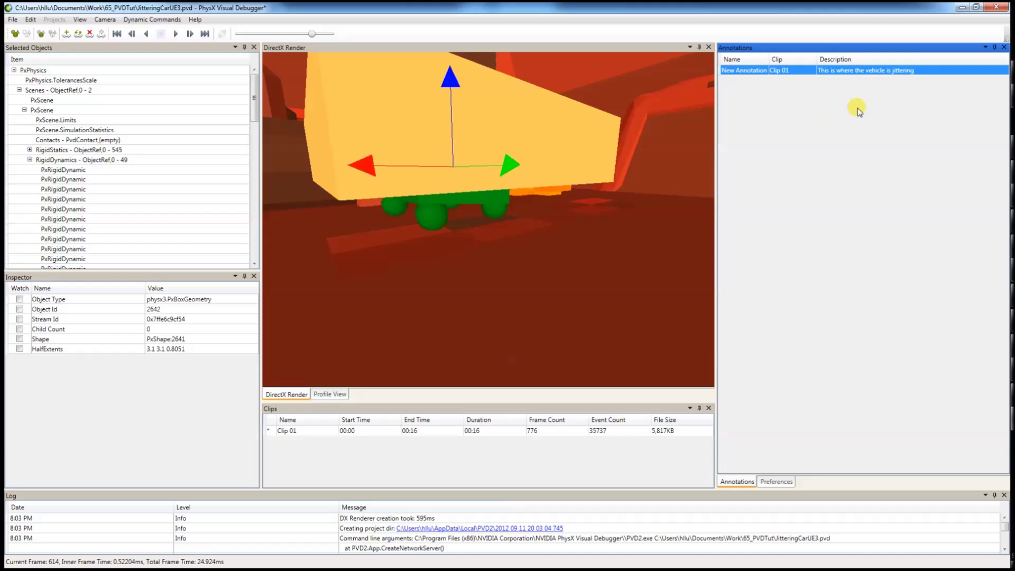
pyautogui.click(14, 20)
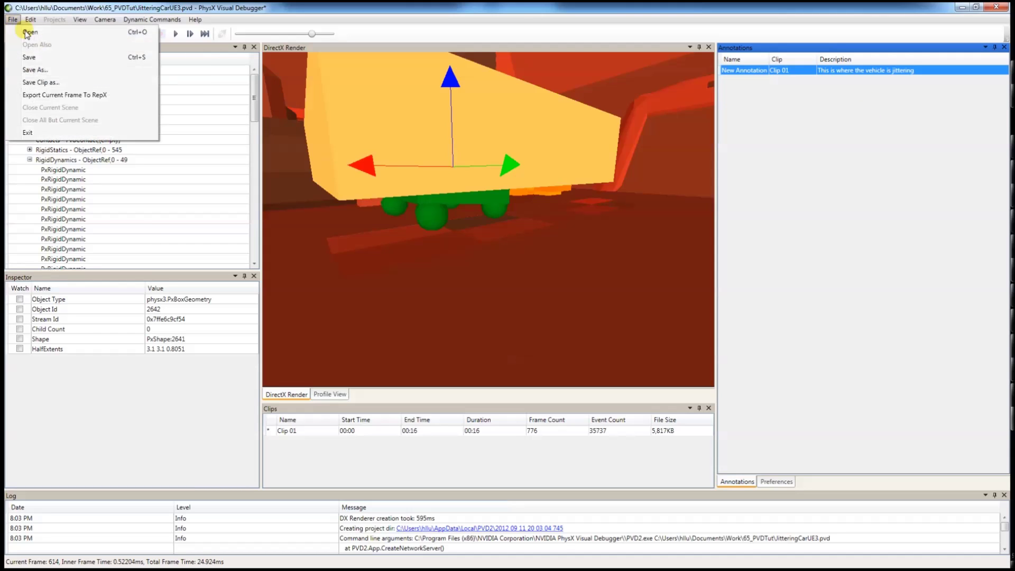
pyautogui.click(47, 56)
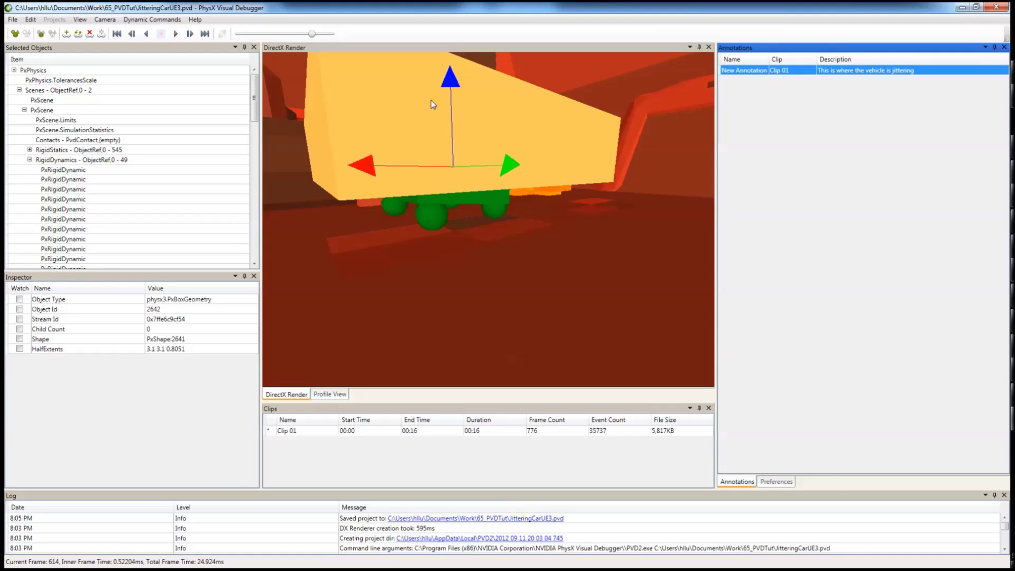
# Move the playhead to frame 156, then jump back to the jittering annotation's frame and play the recording from there
pyautogui.moveTo(430, 100); pyautogui.dragTo(222, 39)
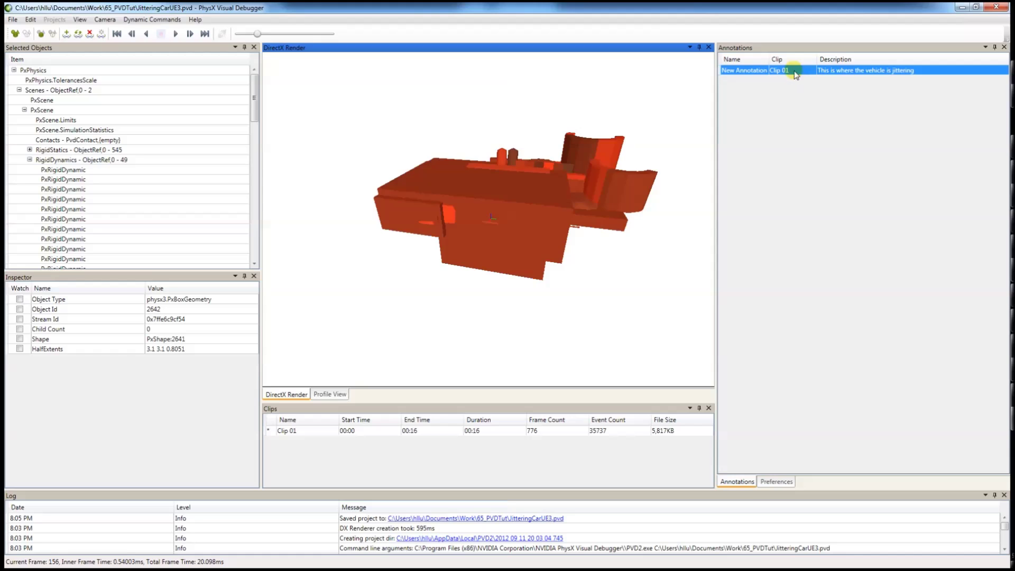
pyautogui.doubleClick(793, 72)
pyautogui.click(561, 196)
pyautogui.moveTo(560, 194); pyautogui.dragTo(573, 198)
pyautogui.press('space')
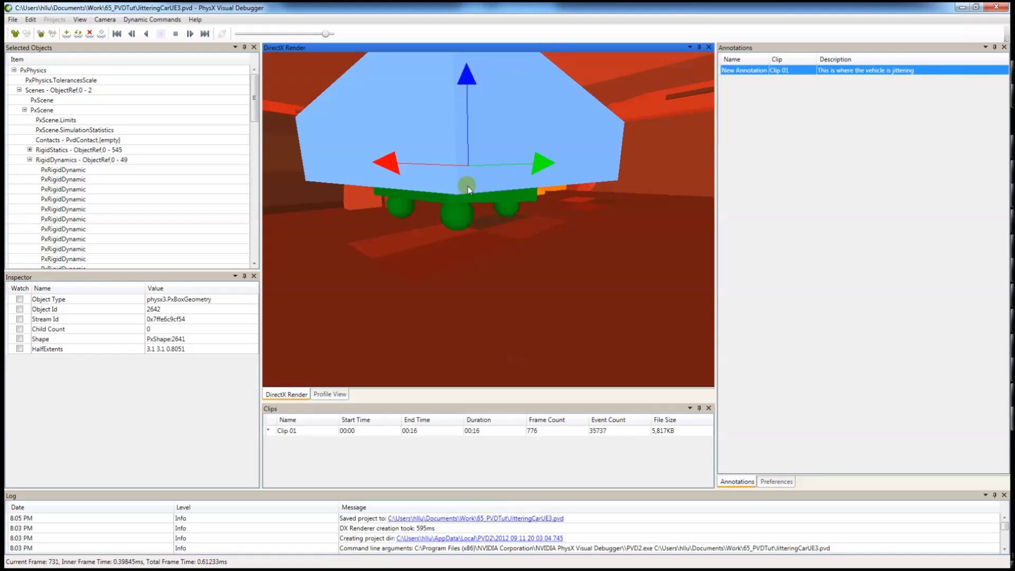
pyautogui.press('space')
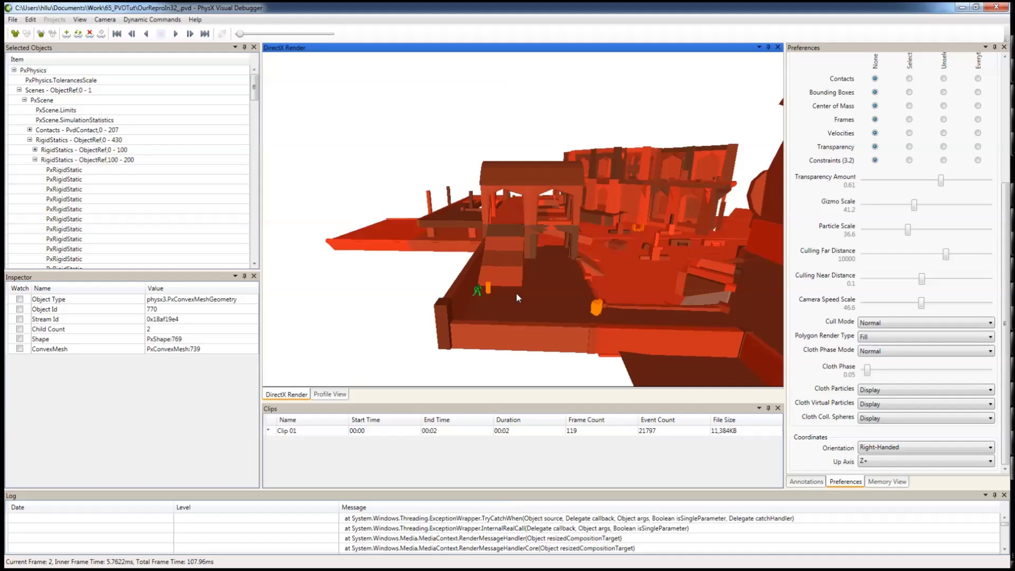
# Step through the OurReproIn32_.pvd recording, turn on transparency for selected objects, and return to frame 2
pyautogui.scroll(2, 510, 295)
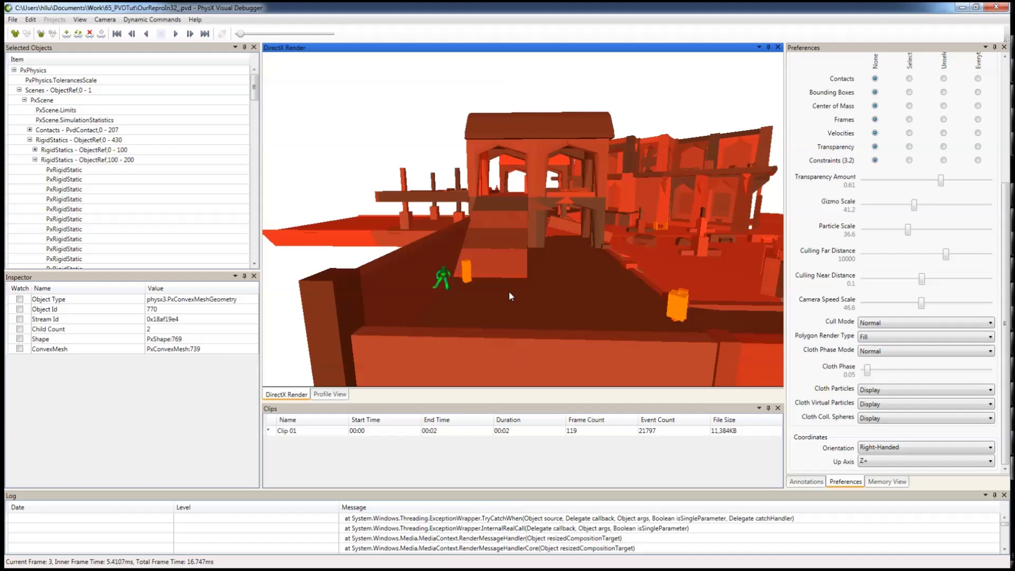
pyautogui.scroll(3, 510, 291)
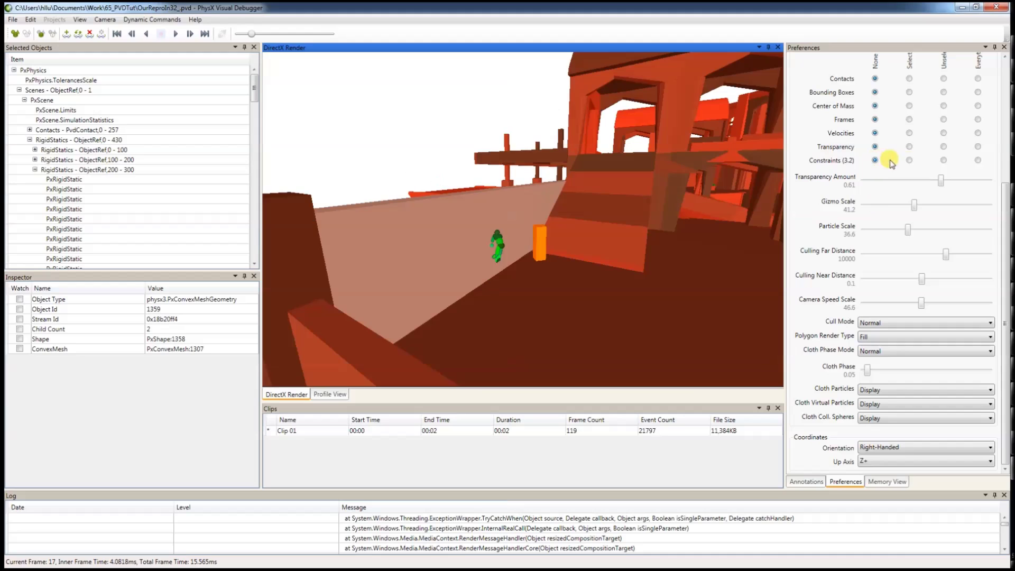
pyautogui.click(909, 147)
pyautogui.moveTo(623, 266); pyautogui.dragTo(581, 275)
pyautogui.scroll(-15, 581, 275)
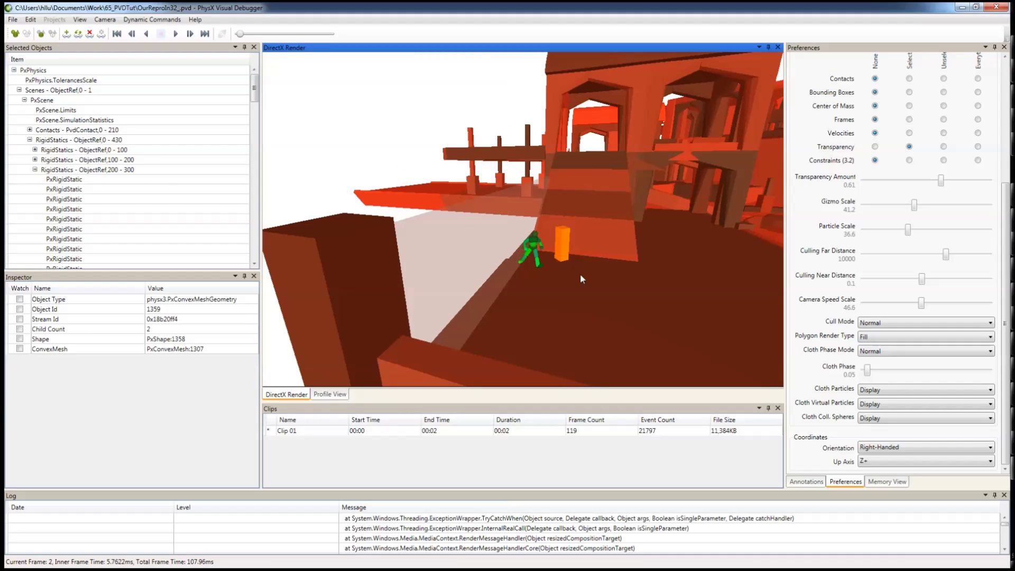
# Select and focus on a capsule of the green ragdoll at frame 2, and display velocities for selected objects
pyautogui.scroll(-1, 581, 275)
pyautogui.scroll(1, 581, 275)
pyautogui.moveTo(532, 245); pyautogui.dragTo(536, 239)
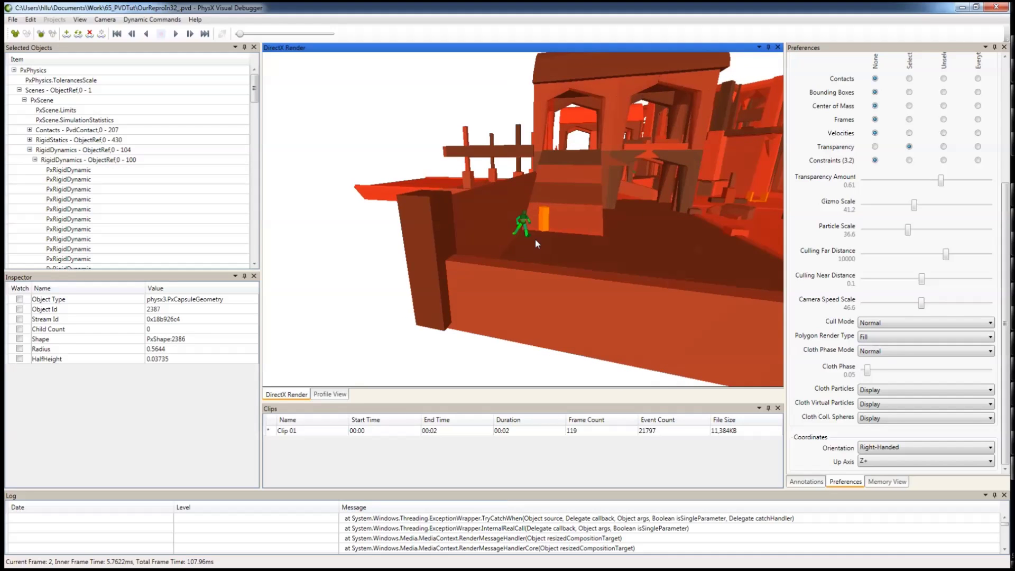
pyautogui.press('f')
pyautogui.keyDown('alt'); pyautogui.scroll(-10, 561, 240); pyautogui.keyUp('alt')
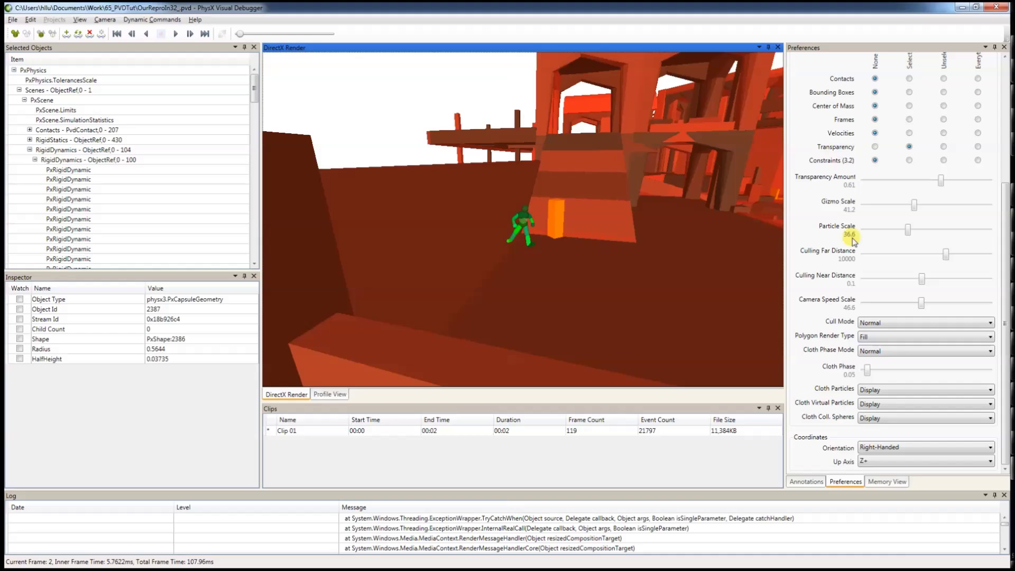
pyautogui.click(909, 133)
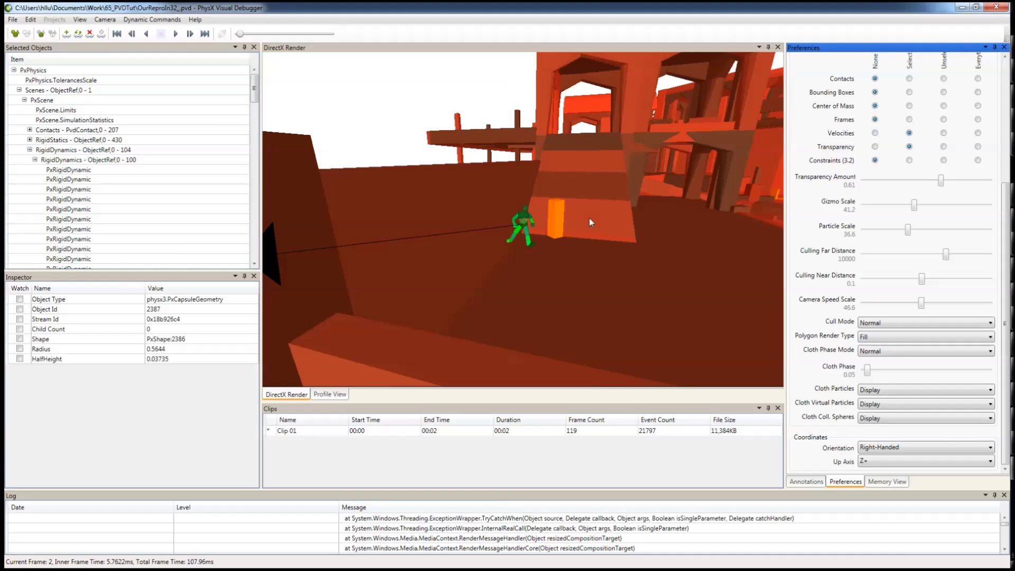
pyautogui.keyDown('alt'); pyautogui.moveTo(589, 219); pyautogui.dragTo(587, 224); pyautogui.keyUp('alt')
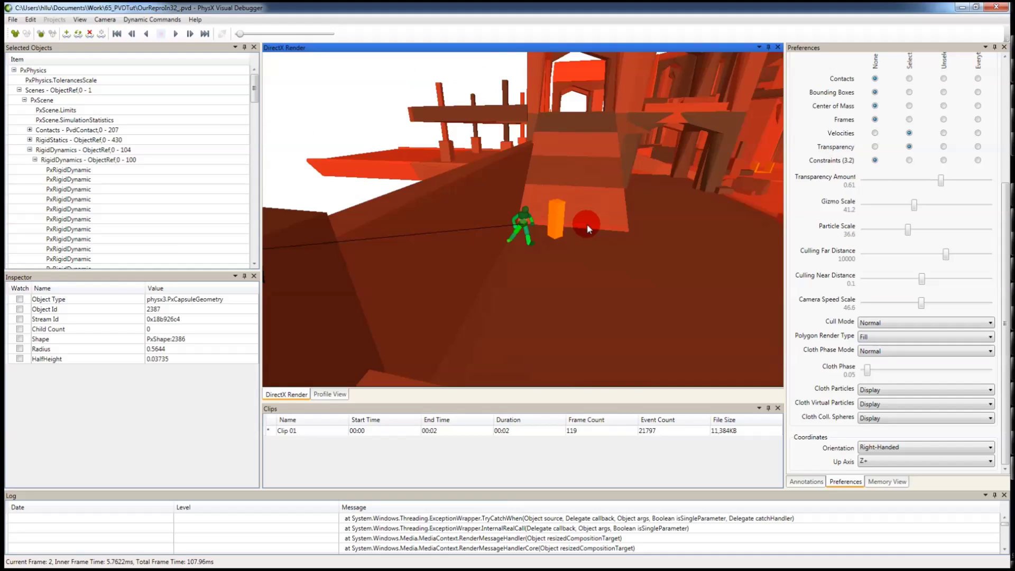
# Export the current frame to a RepX file named RagdollFlying in the 65_PVDTut folder
pyautogui.click(11, 20)
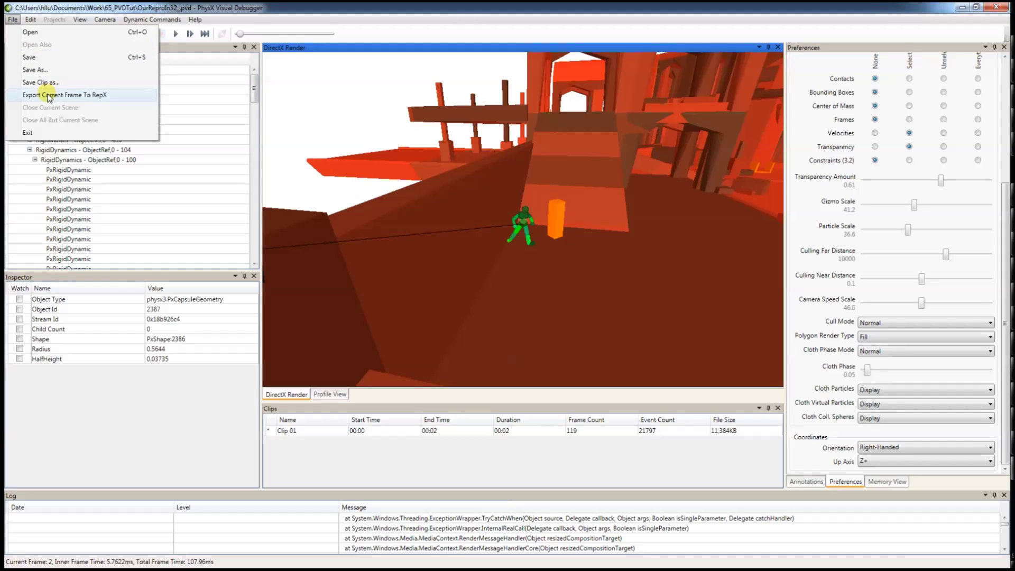
pyautogui.click(113, 96)
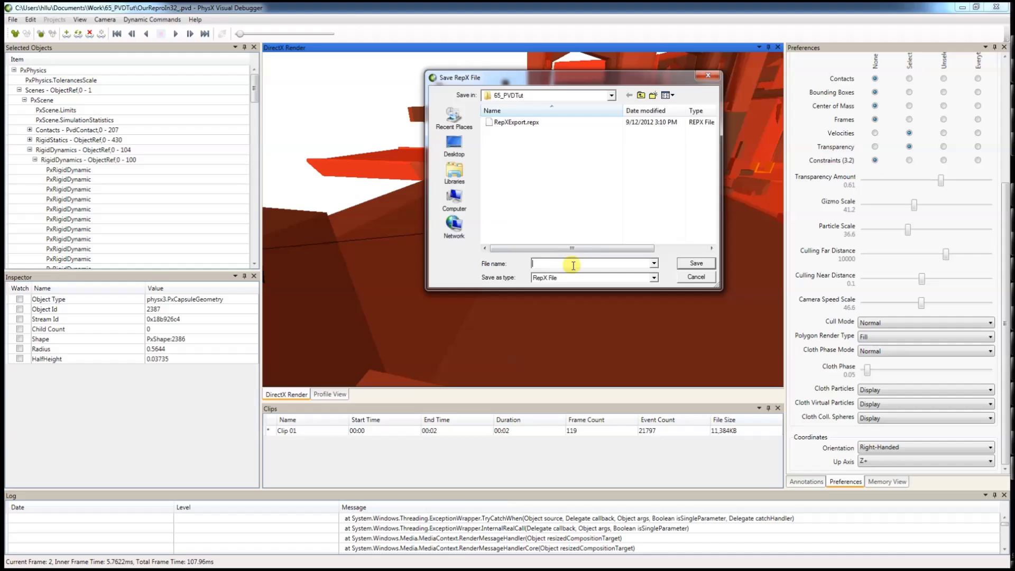
pyautogui.write('Ragdoll')
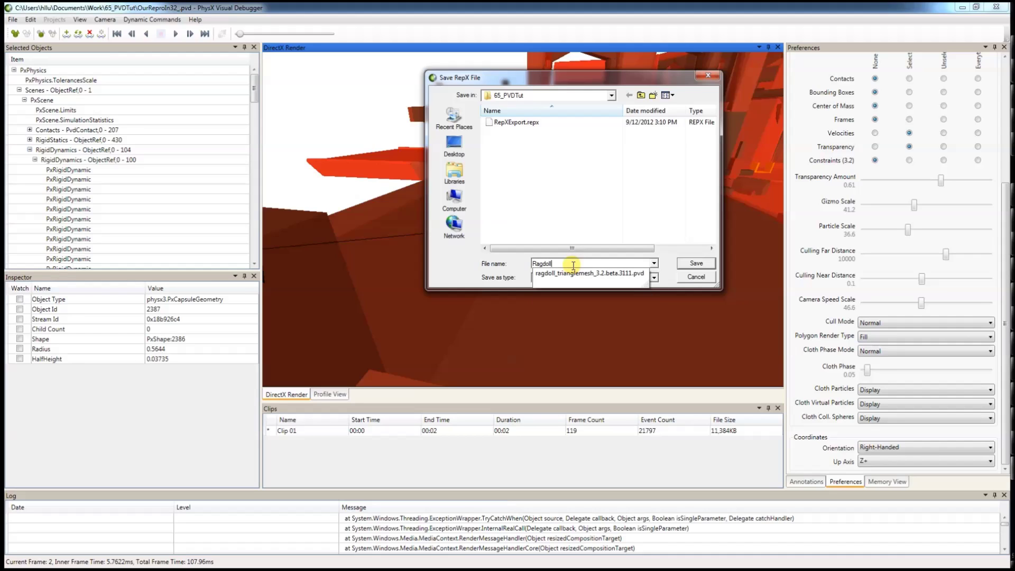
pyautogui.write('Flying')
pyautogui.press('Return')
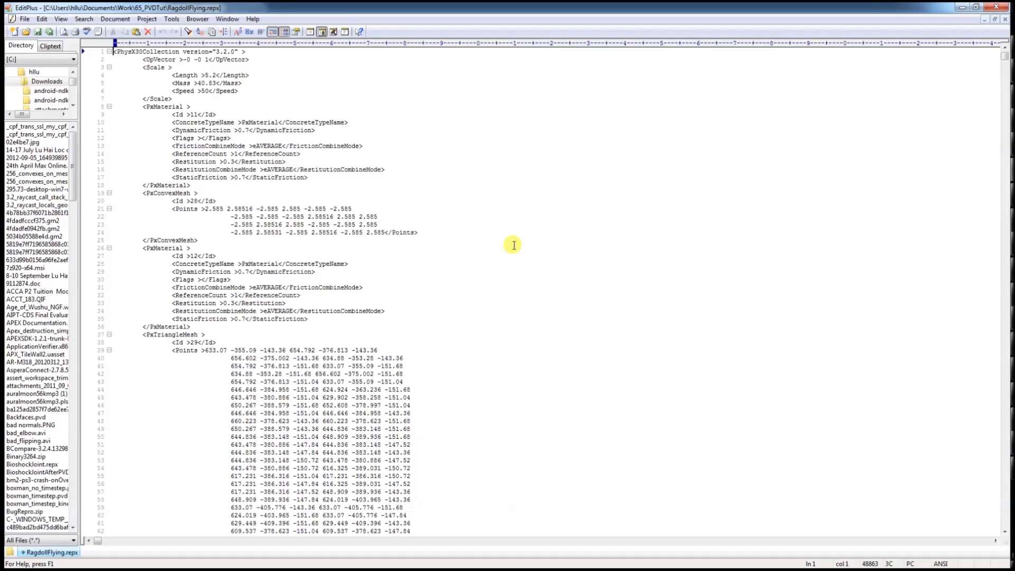
# Switch to EditPlus and examine the scale, material, convex mesh and triangle mesh entries in RagdollFlying.repx
pyautogui.click(483, 216)
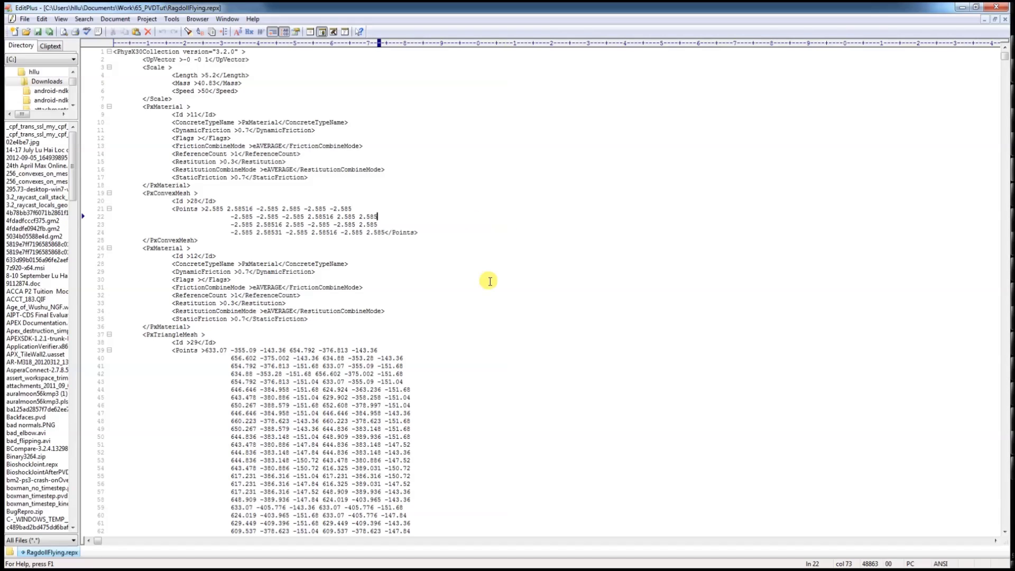
pyautogui.scroll(-1, 489, 281)
pyautogui.scroll(1, 489, 281)
pyautogui.scroll(-5, 490, 282)
pyautogui.scroll(-8, 489, 281)
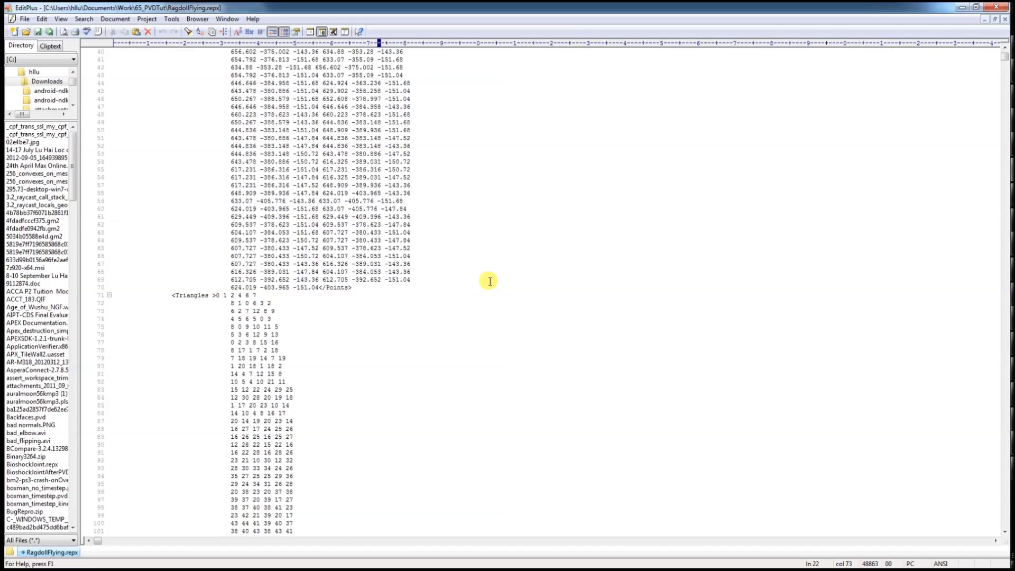
pyautogui.scroll(13, 488, 281)
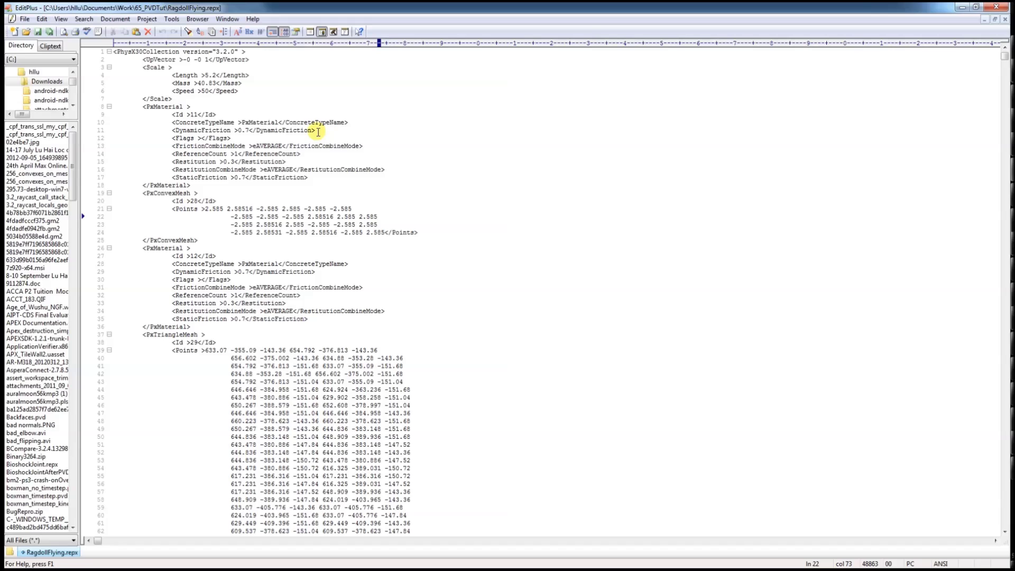
pyautogui.moveTo(180, 52); pyautogui.dragTo(242, 52)
pyautogui.click(271, 73)
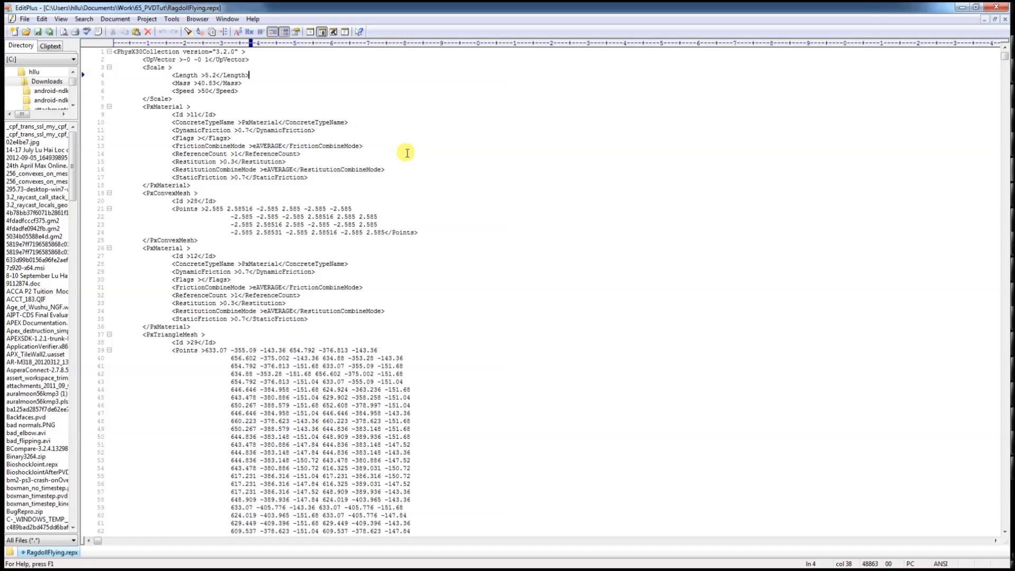
pyautogui.scroll(-5, 617, 221)
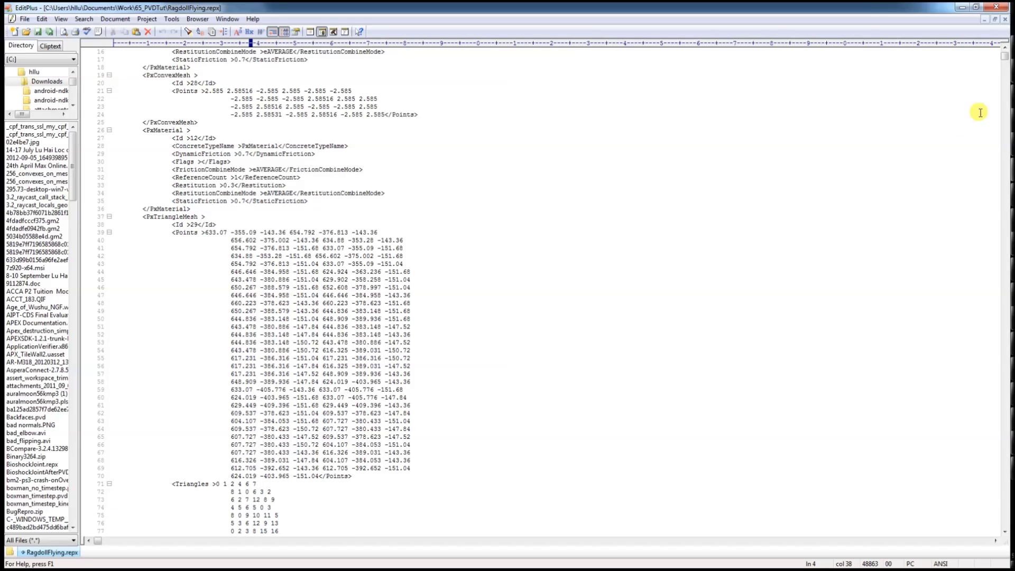
pyautogui.moveTo(1005, 56); pyautogui.dragTo(1005, 66)
pyautogui.scroll(-1, 642, 261)
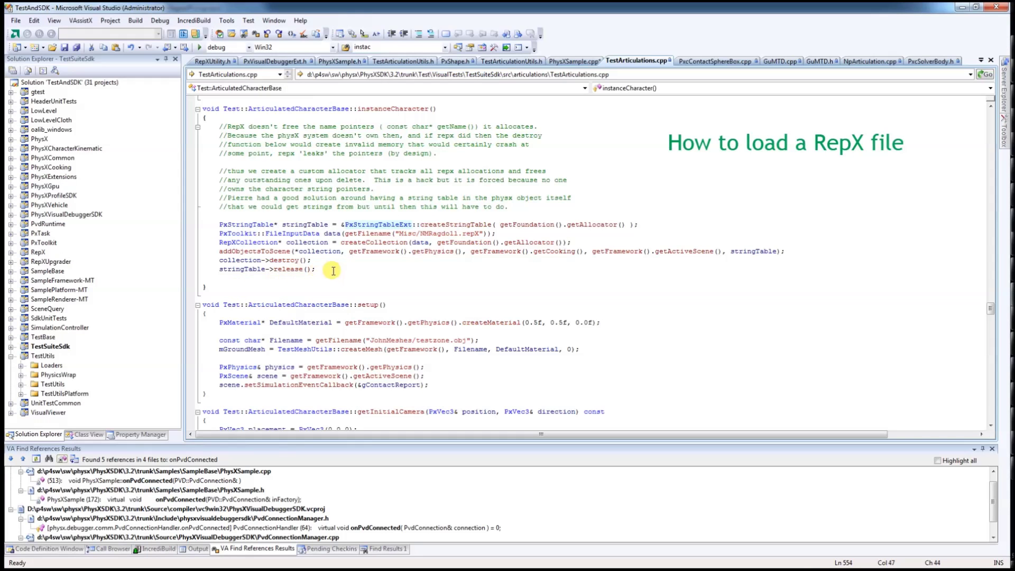
# Switch to Visual Studio and change the RepX file name loaded in instanceCharacter() to "RagdollFlying.repX"
pyautogui.moveTo(316, 270); pyautogui.dragTo(215, 223)
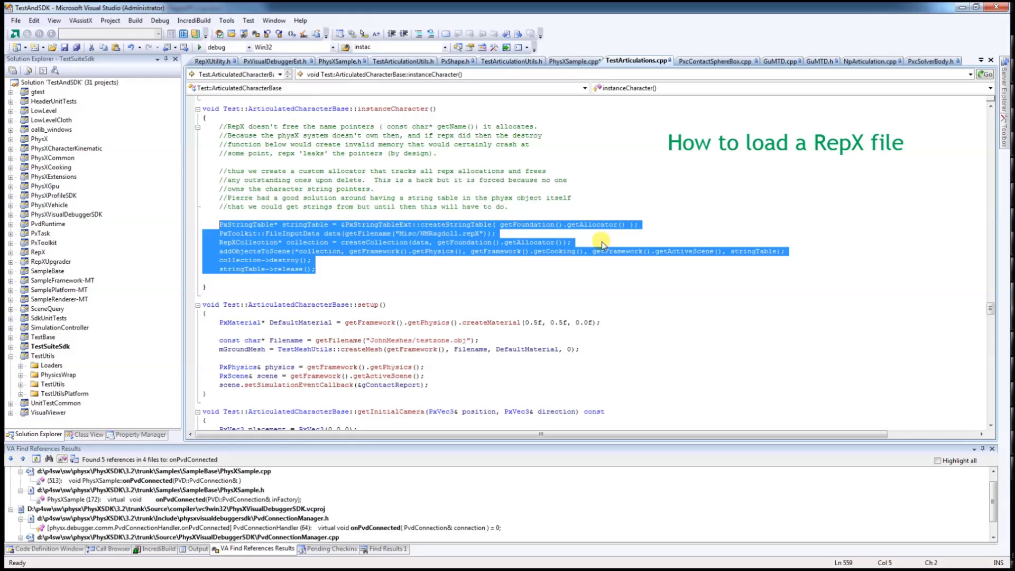
pyautogui.click(448, 231)
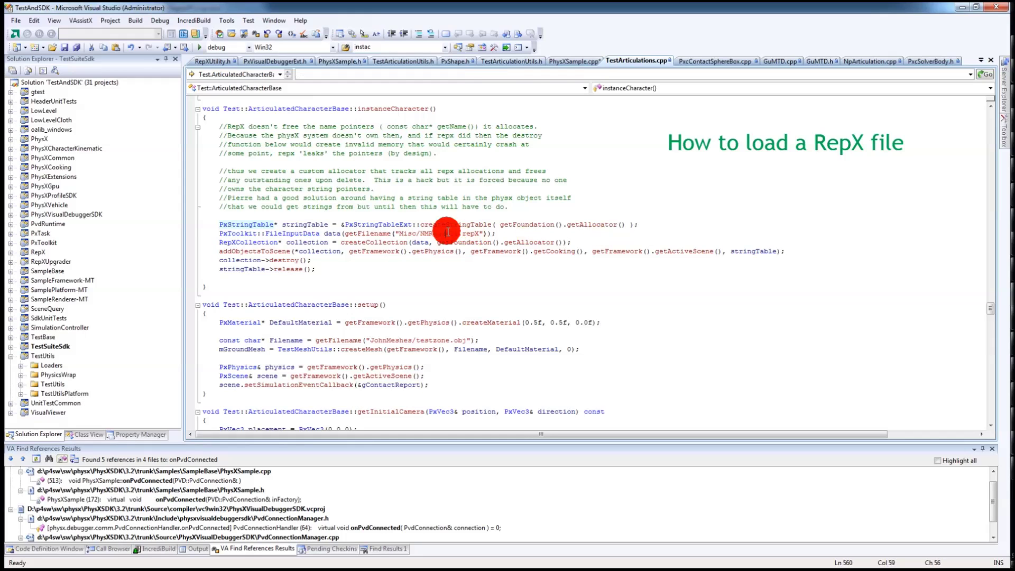
pyautogui.click(400, 233)
pyautogui.keyDown('shift'); pyautogui.click(456, 233); pyautogui.keyUp('shift')
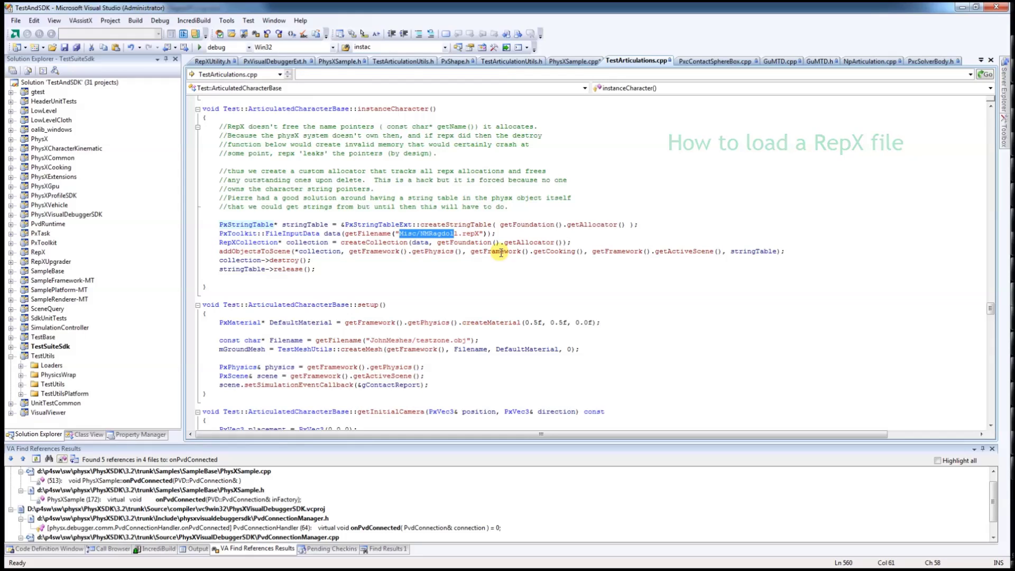
pyautogui.write('R')
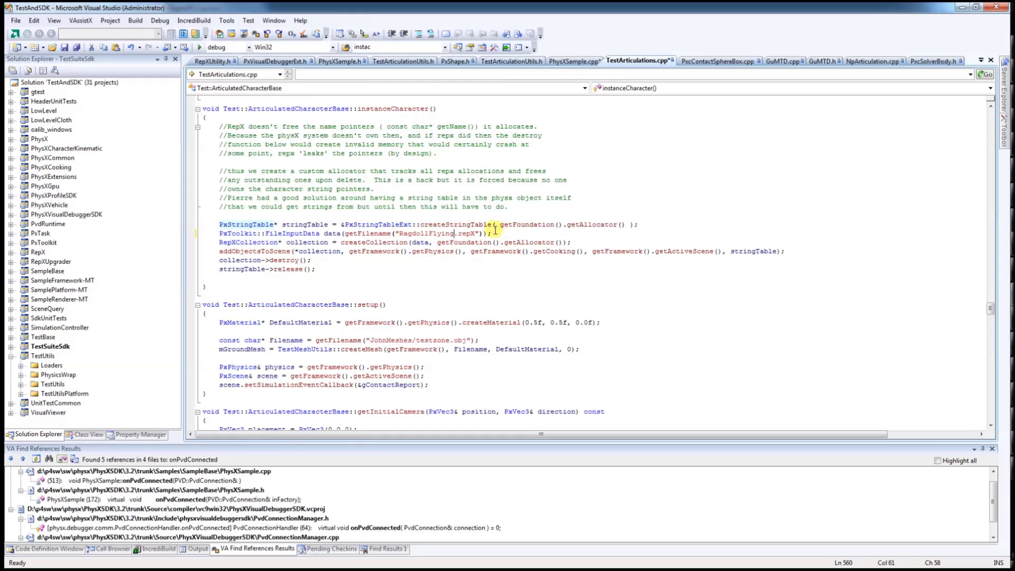
pyautogui.click(491, 233)
# Examine the createStringTable and addObjectsToScene calls in instanceCharacter(), and the include lines at the start of TestArticulations.cpp
pyautogui.click(421, 225)
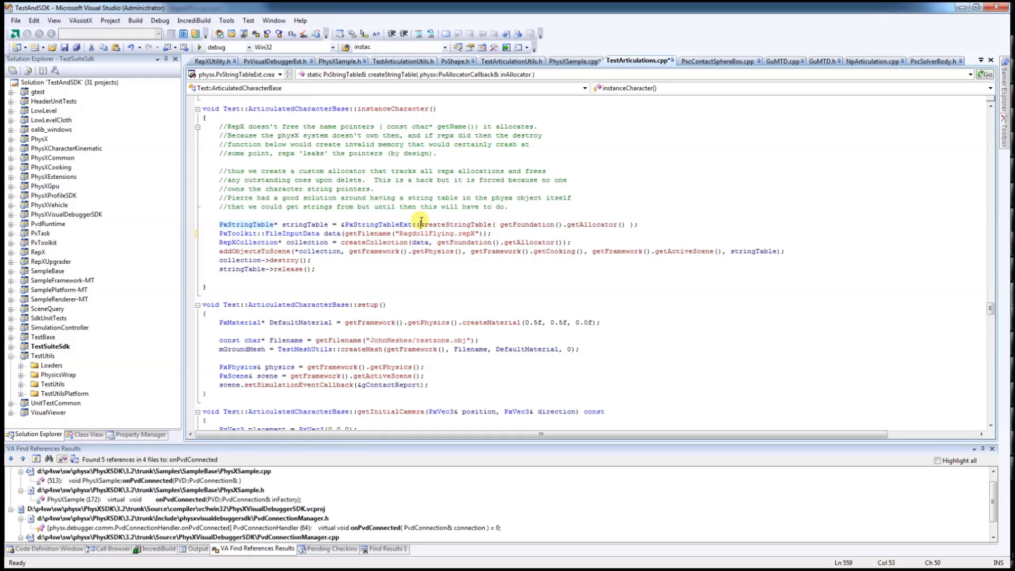
pyautogui.click(383, 217)
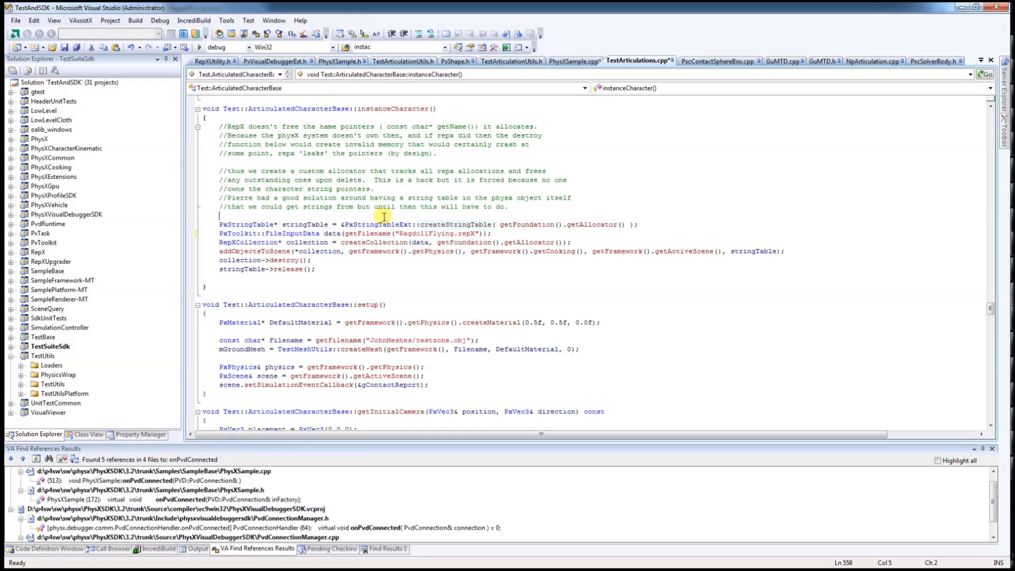
pyautogui.click(376, 264)
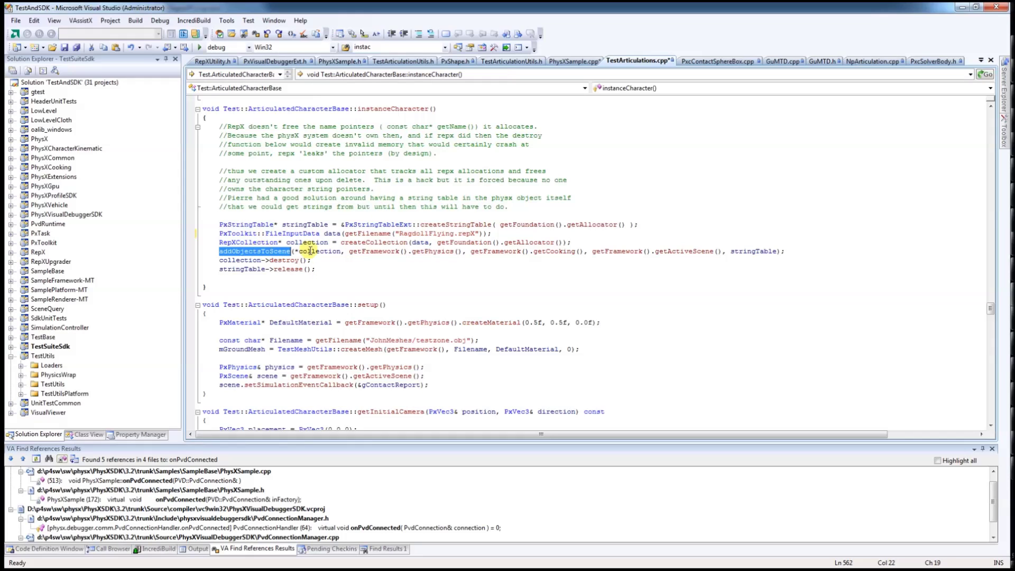
pyautogui.click(388, 271)
pyautogui.hotkey('ctrl', 'Home')
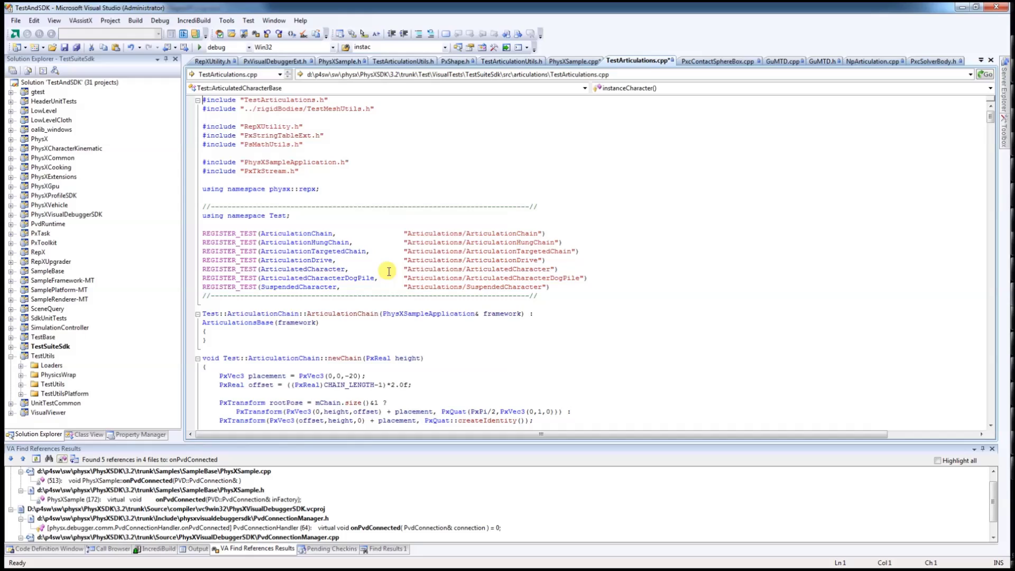
# Examine the RepXUtility.h, PxStringTableExt.h and PxTkStream.h include lines and the physx::repx namespace declaration
pyautogui.moveTo(307, 127); pyautogui.dragTo(202, 126)
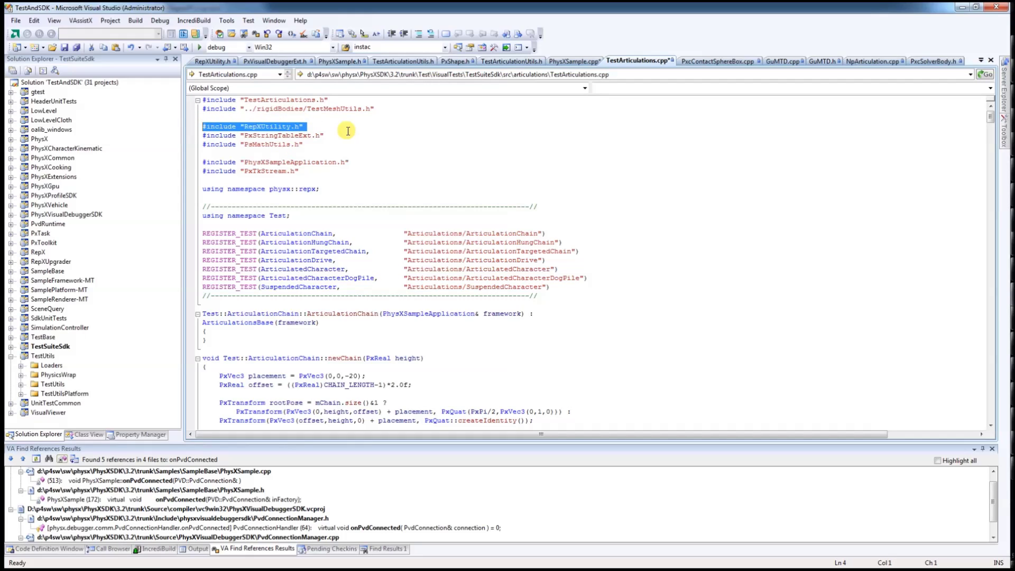
pyautogui.moveTo(324, 135); pyautogui.dragTo(202, 136)
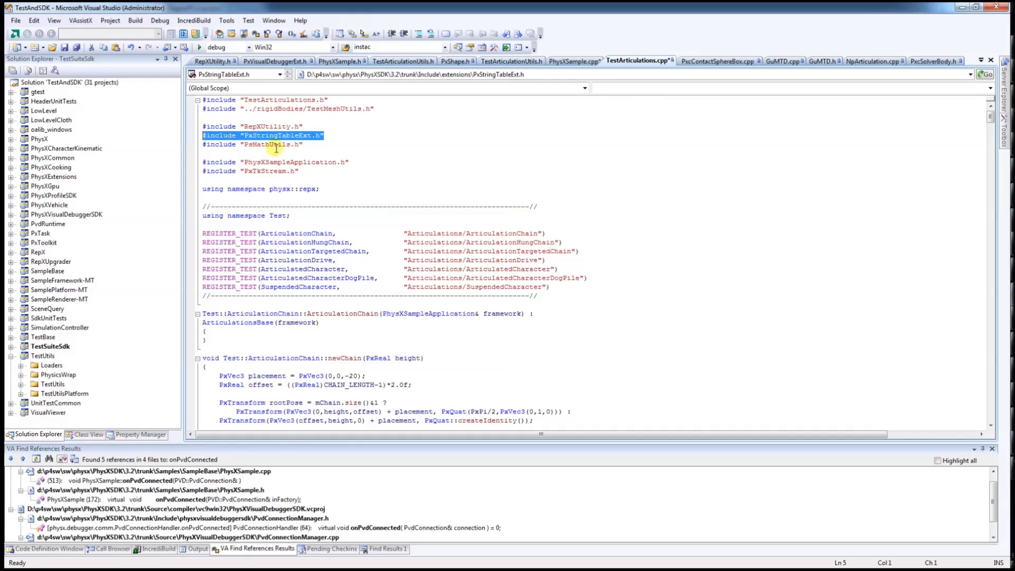
pyautogui.moveTo(303, 172); pyautogui.dragTo(193, 168)
pyautogui.click(365, 169)
pyautogui.moveTo(341, 190); pyautogui.dragTo(338, 177)
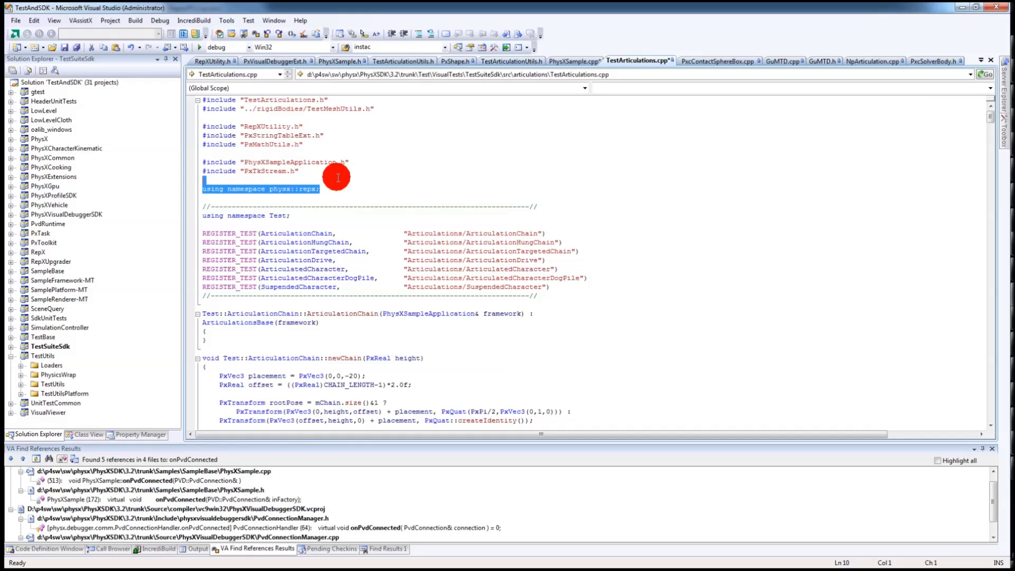
pyautogui.click(365, 152)
# Return to instanceCharacter() and examine the lines from the string table creation to its release
pyautogui.click(169, 49)
pyautogui.click(167, 48)
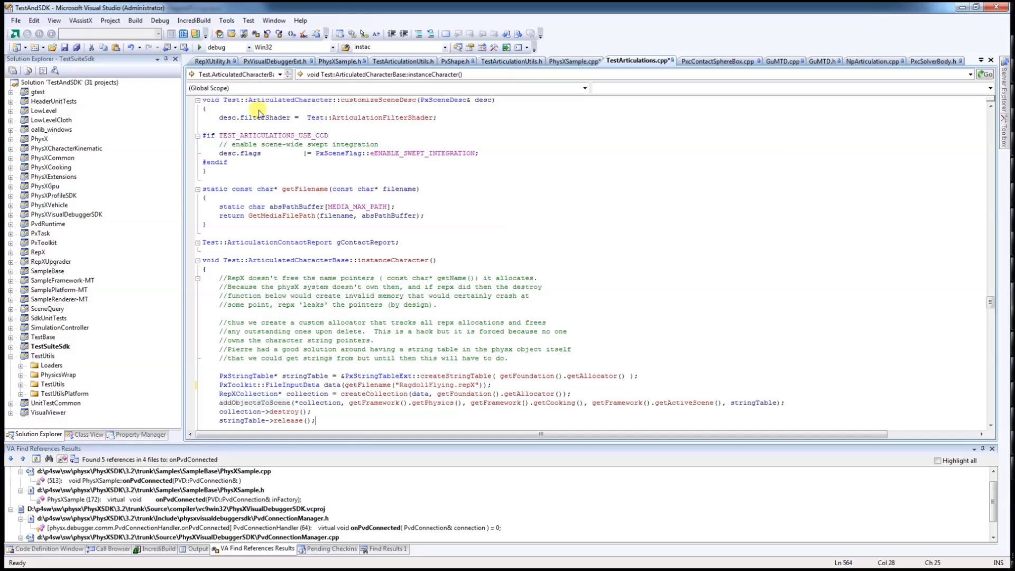
pyautogui.click(355, 236)
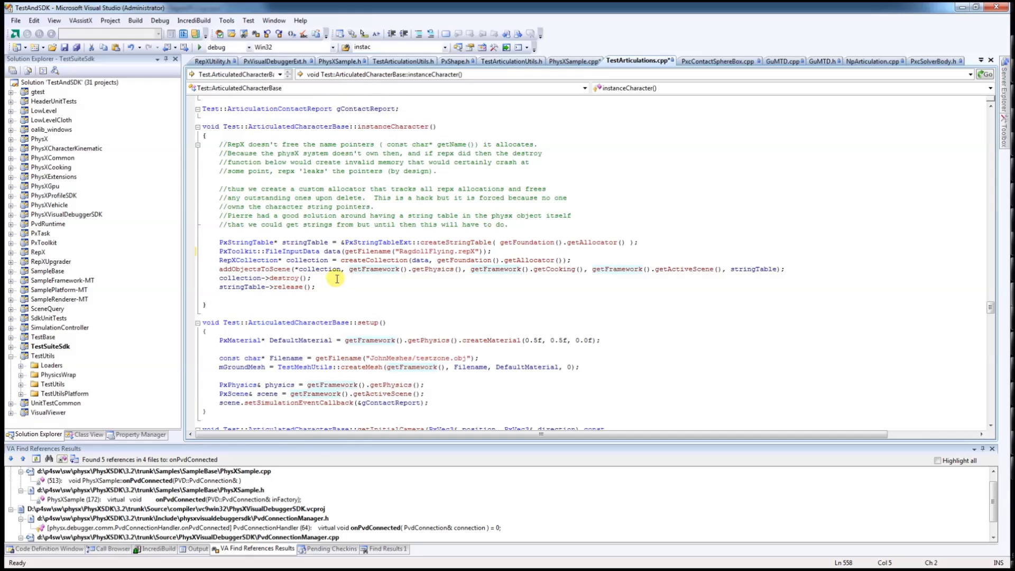
pyautogui.moveTo(316, 287); pyautogui.dragTo(231, 242)
pyautogui.doubleClick(431, 244)
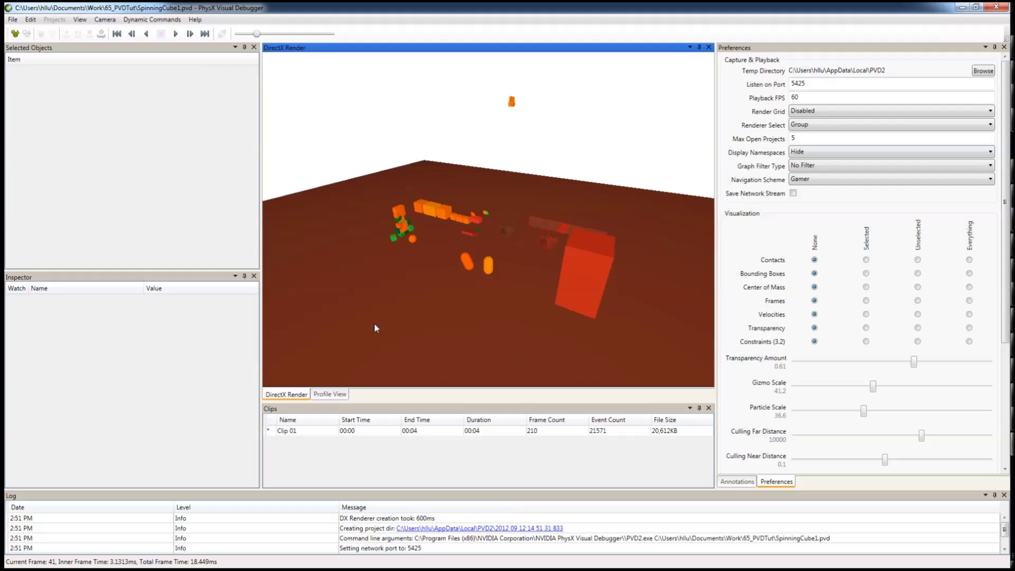
# Switch to PhysX Visual Debugger and examine the Profile View's thread events, including PVD.updateParticlesAndFluids and SimAPI.simulate
pyautogui.click(331, 395)
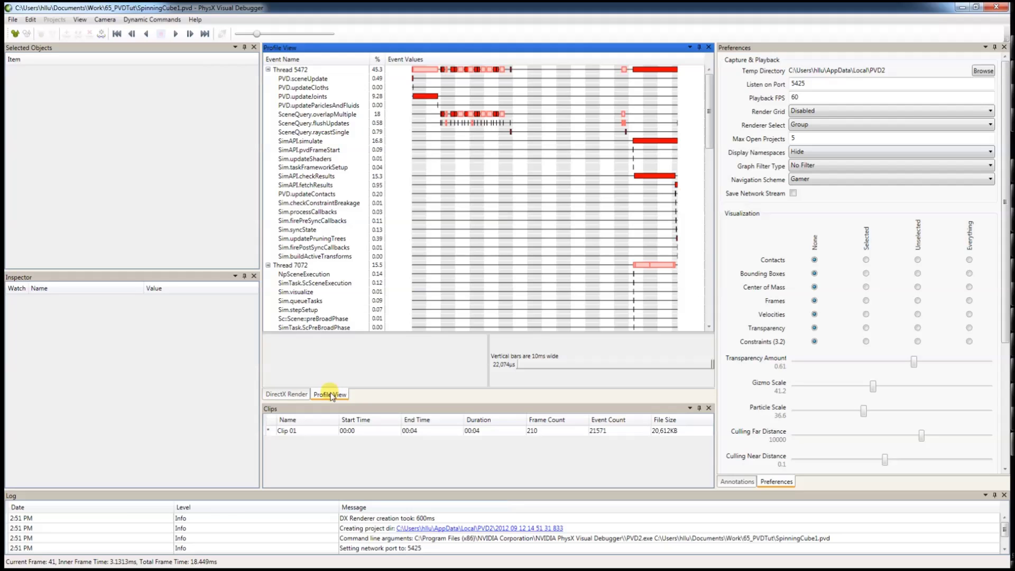
pyautogui.moveTo(710, 139); pyautogui.dragTo(708, 95)
pyautogui.click(315, 106)
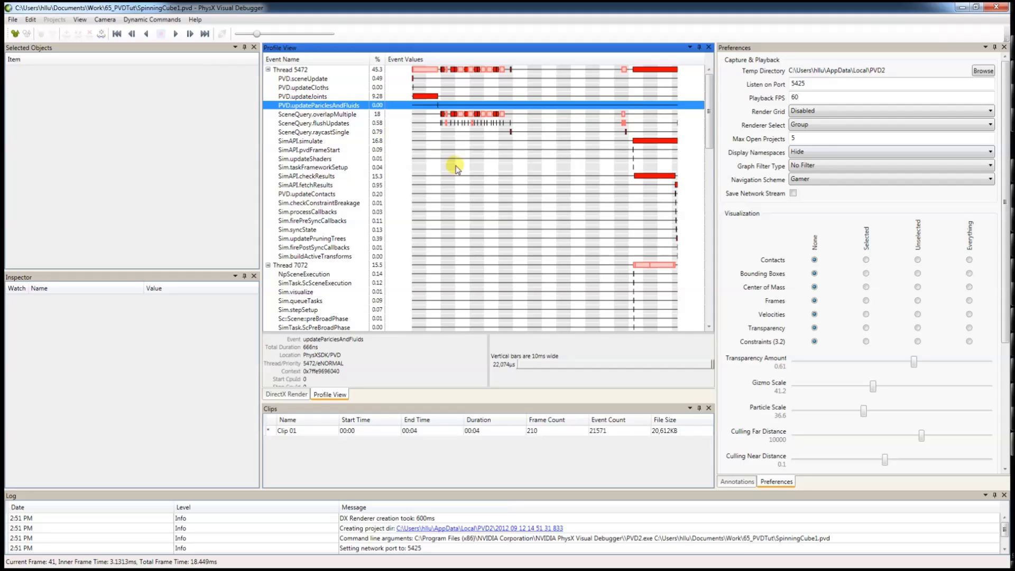
pyautogui.scroll(-3, 540, 201)
pyautogui.scroll(3, 540, 201)
pyautogui.click(649, 142)
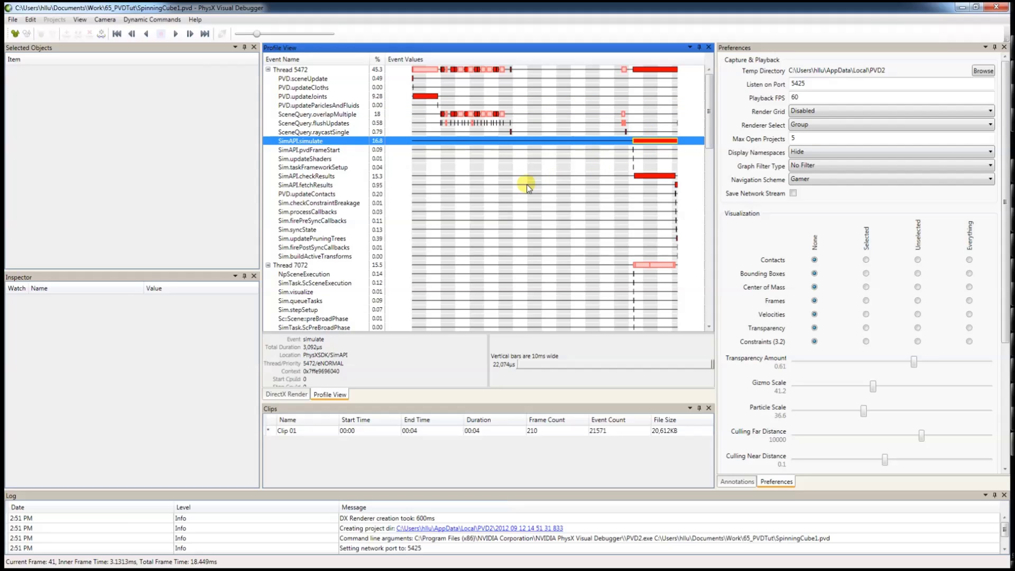
pyautogui.scroll(-6, 526, 184)
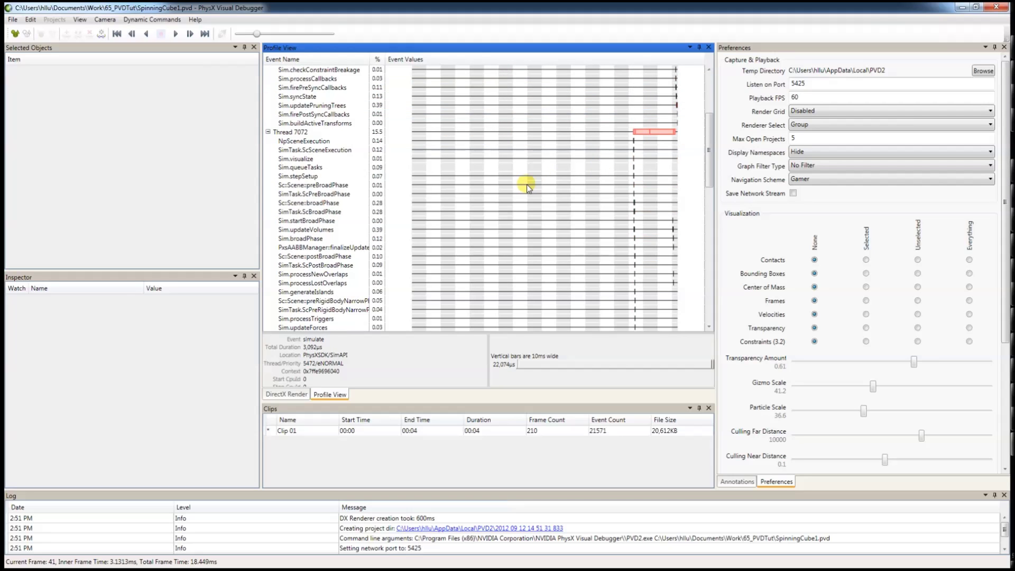
# Graph the inner and total frame times and widen the graph pane
pyautogui.click(193, 104)
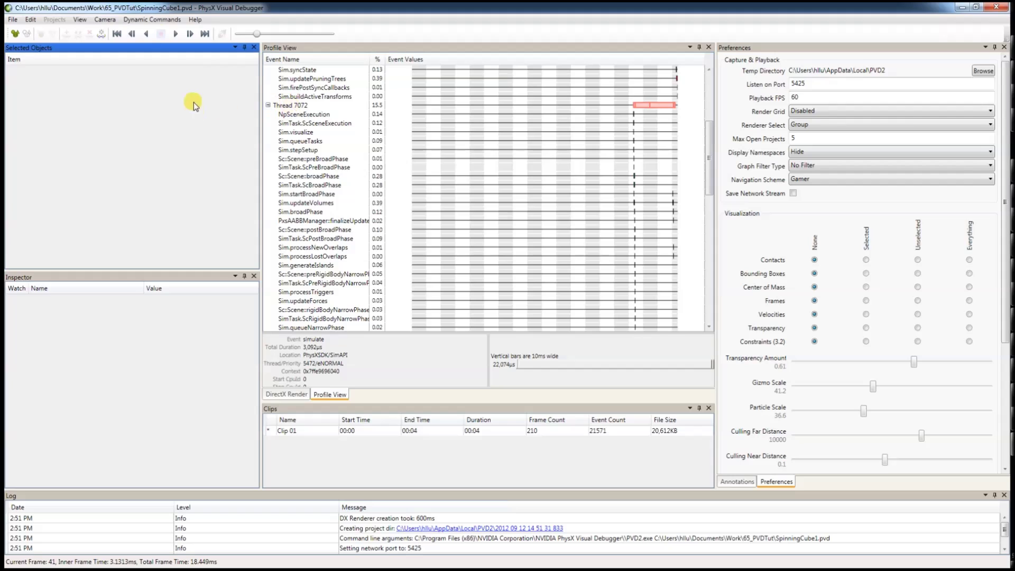
pyautogui.click(148, 20)
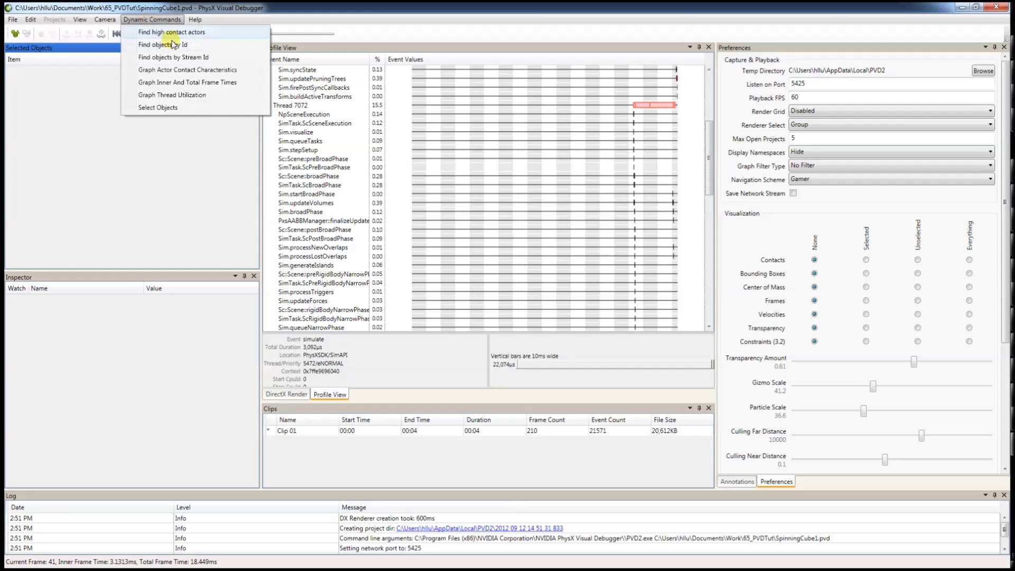
pyautogui.click(218, 83)
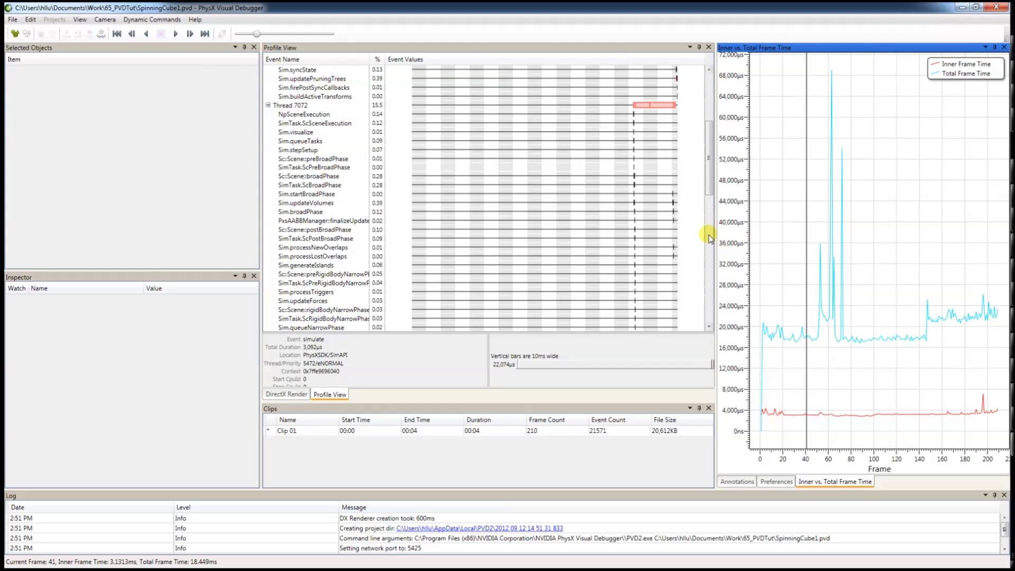
pyautogui.moveTo(714, 235); pyautogui.dragTo(536, 233)
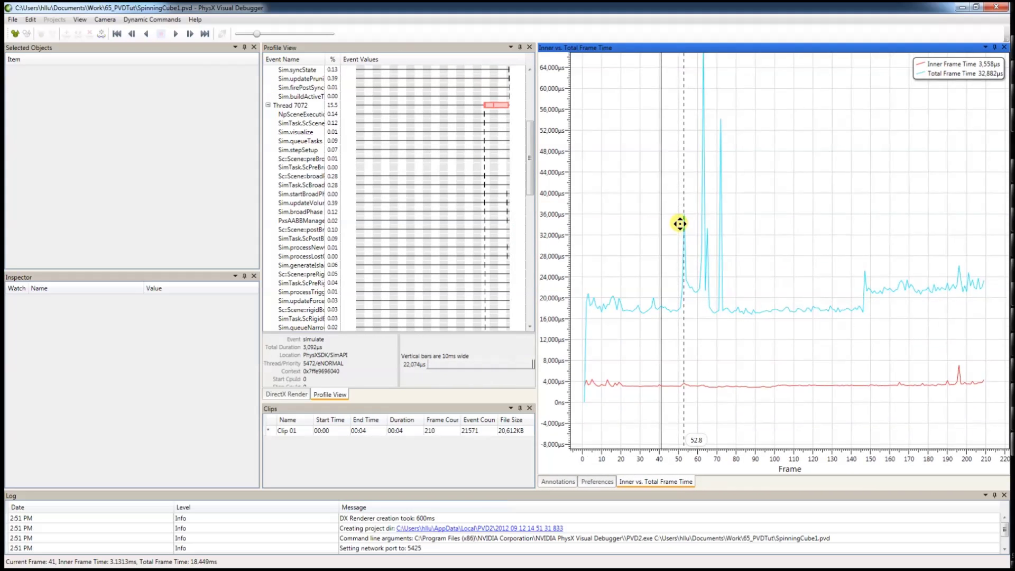
# Set the current frame on the graph to 48, and then to the first Total Frame Time spike at frame 53
pyautogui.moveTo(702, 358); pyautogui.dragTo(618, 401)
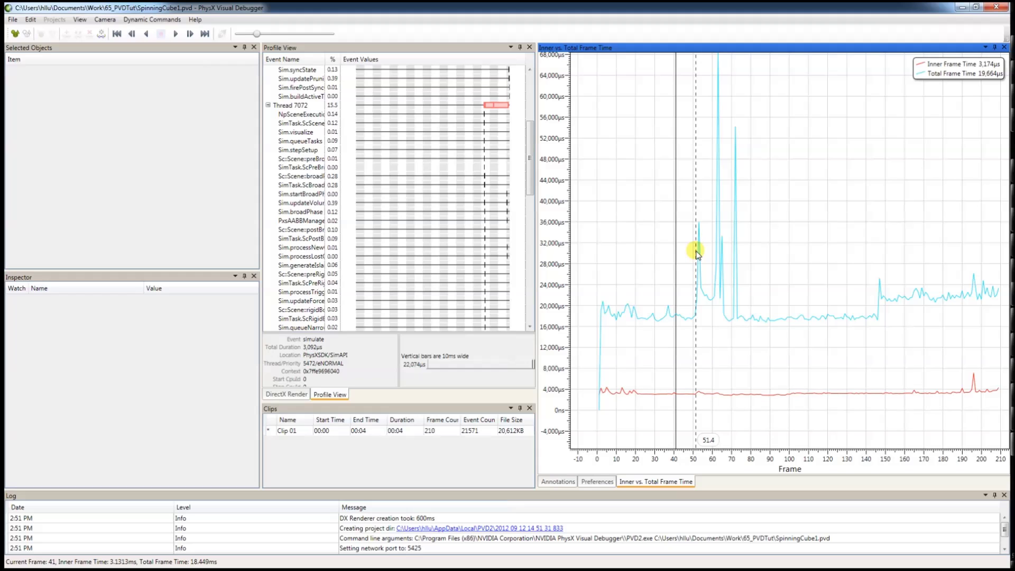
pyautogui.moveTo(704, 294); pyautogui.dragTo(725, 296)
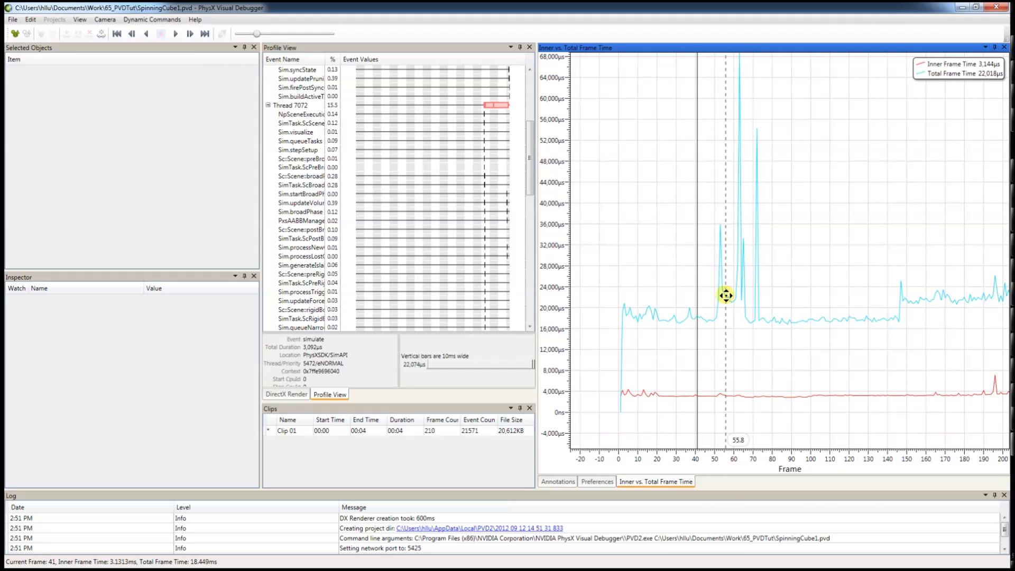
pyautogui.click(712, 290)
pyautogui.click(712, 294)
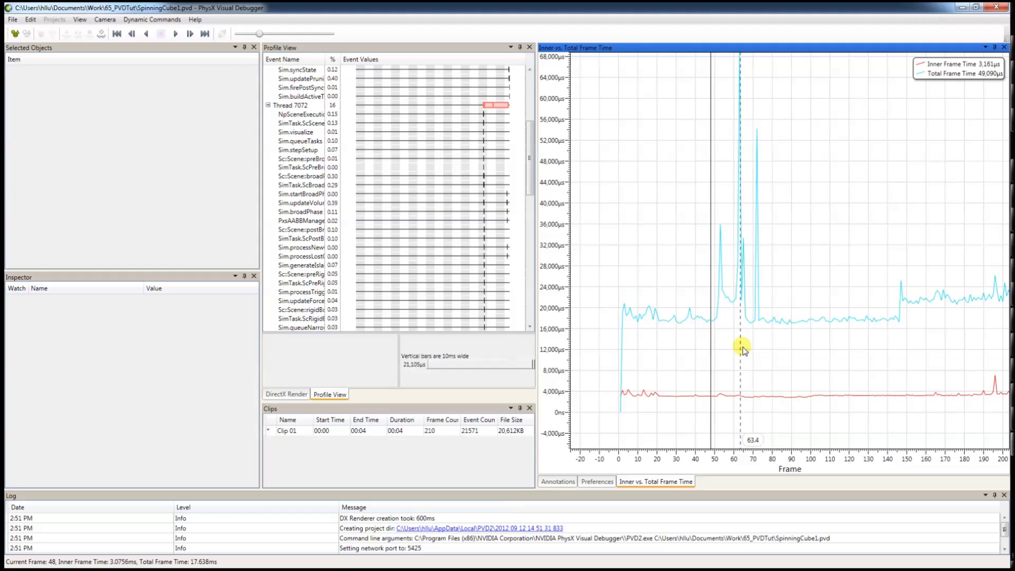
pyautogui.scroll(3, 741, 344)
pyautogui.moveTo(741, 344); pyautogui.dragTo(746, 285)
pyautogui.scroll(-2, 746, 286)
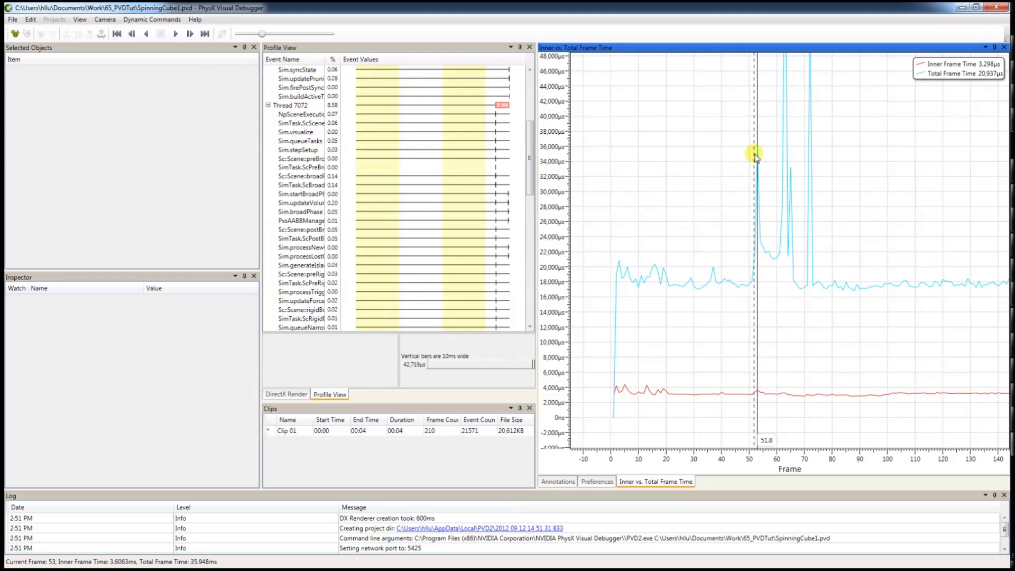
pyautogui.moveTo(709, 186); pyautogui.dragTo(693, 225)
pyautogui.scroll(-2, 692, 236)
# Show the DirectX Render view and advance the graph spike by spike to frame 63
pyautogui.click(289, 395)
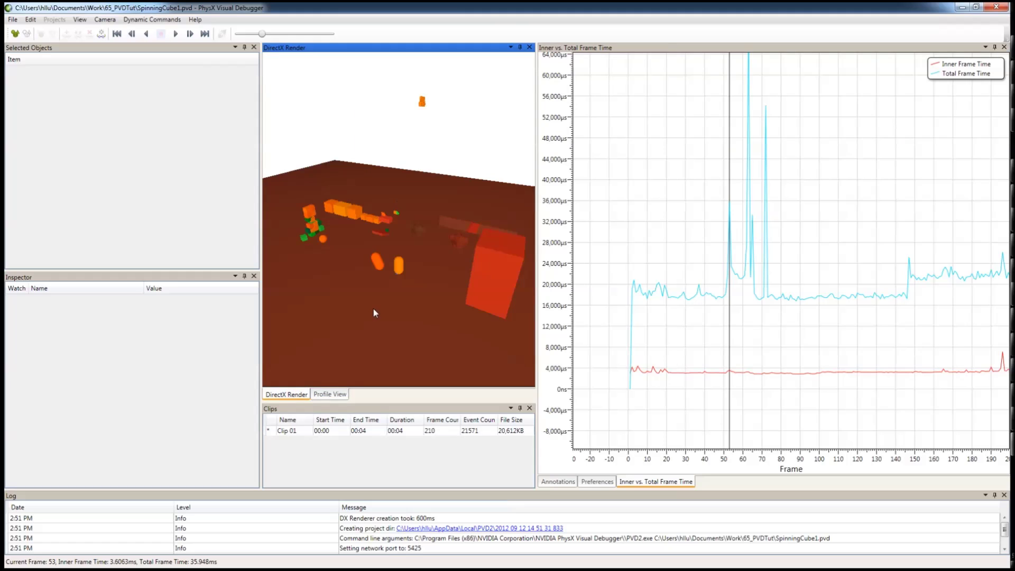
pyautogui.moveTo(374, 313); pyautogui.dragTo(515, 280)
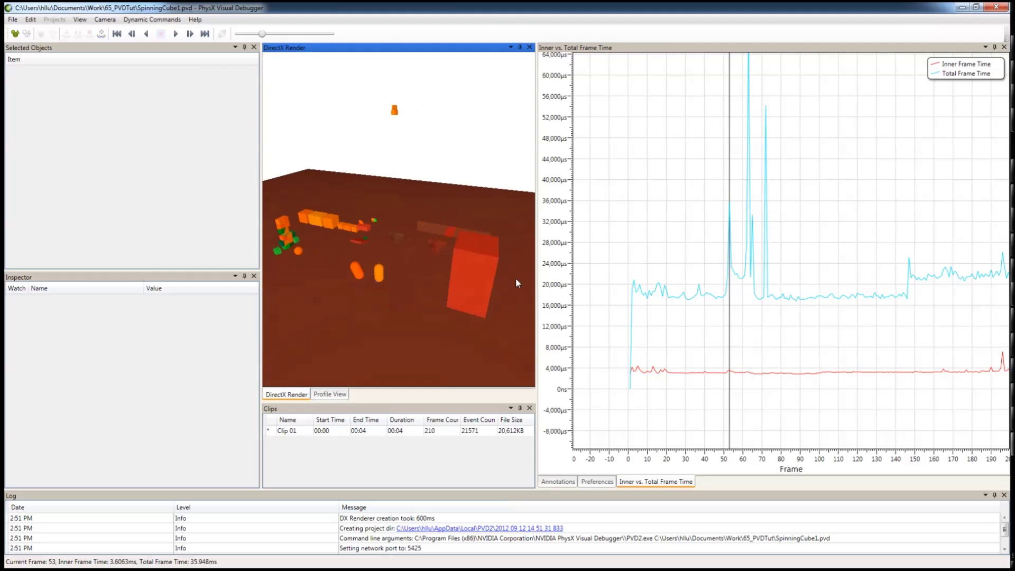
pyautogui.click(690, 235)
pyautogui.hotkey('ctrl', 'Right')
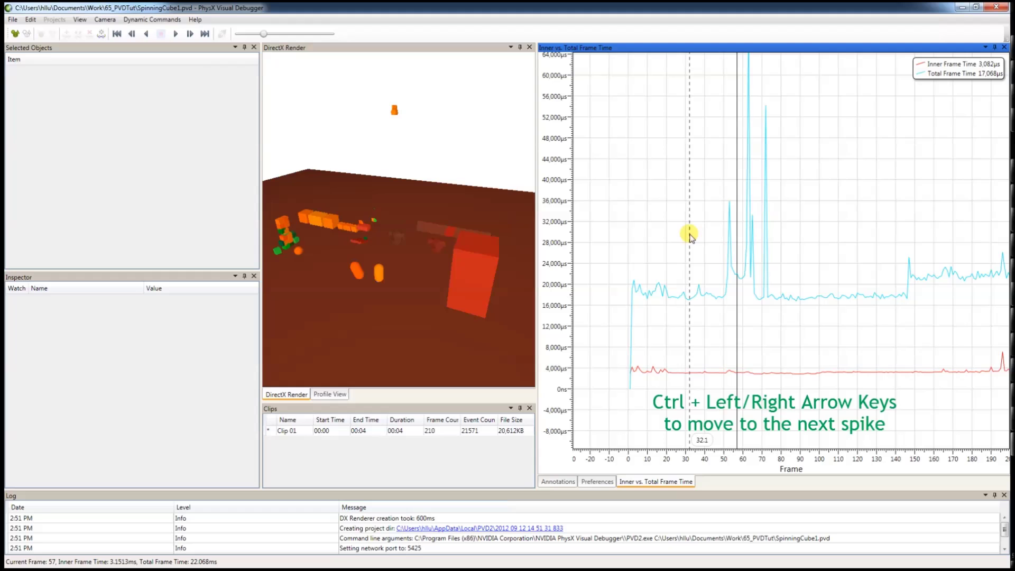
pyautogui.hotkey('ctrl', 'Right')
pyautogui.hotkey('ctrl', 'Right')
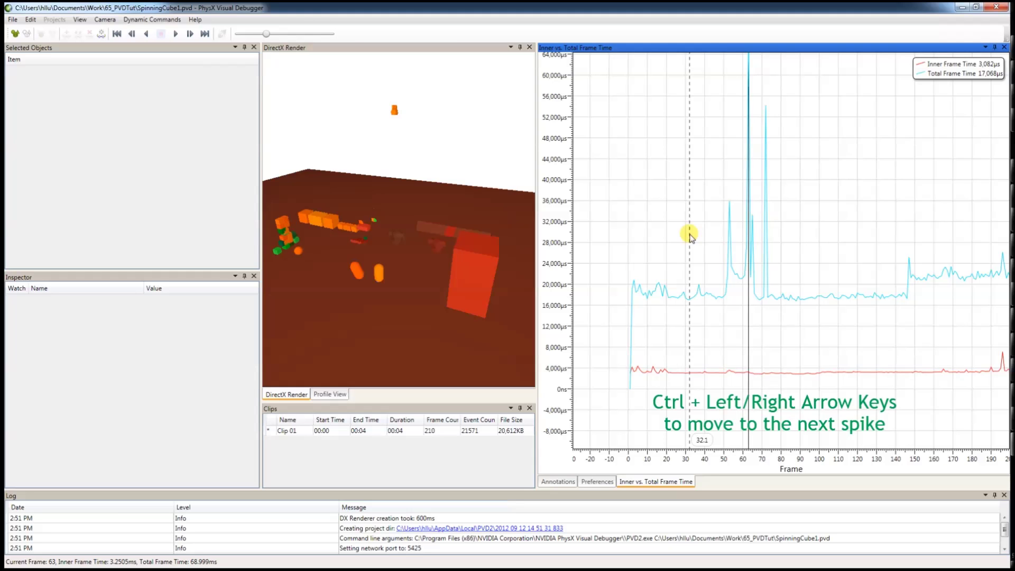
# Zoom and rescale the frame time graph's axes to examine both curves over the whole clip
pyautogui.moveTo(756, 182); pyautogui.dragTo(712, 161)
pyautogui.scroll(-2, 685, 193)
pyautogui.scroll(3, 685, 192)
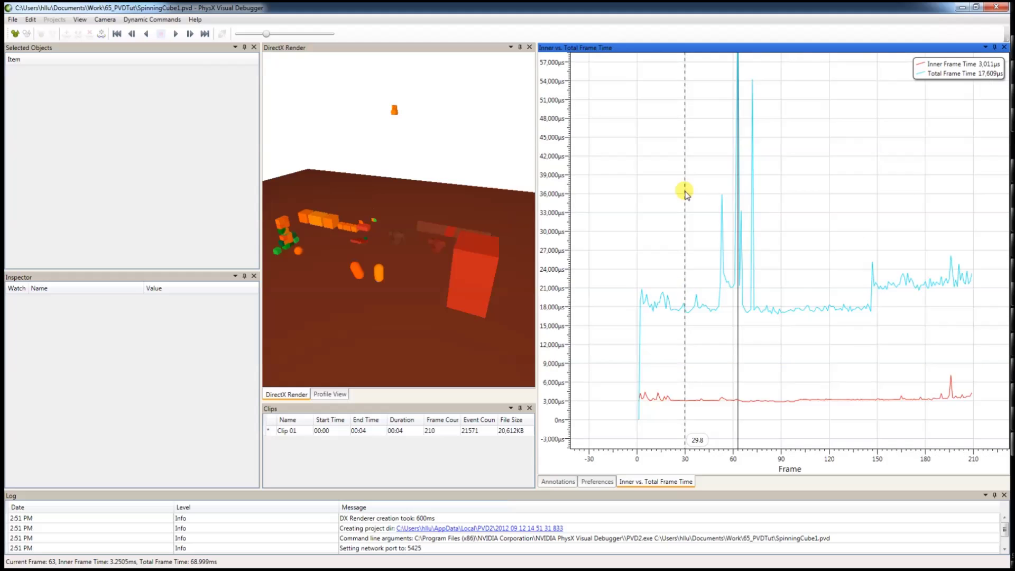
pyautogui.scroll(-2, 686, 193)
pyautogui.scroll(-2, 685, 193)
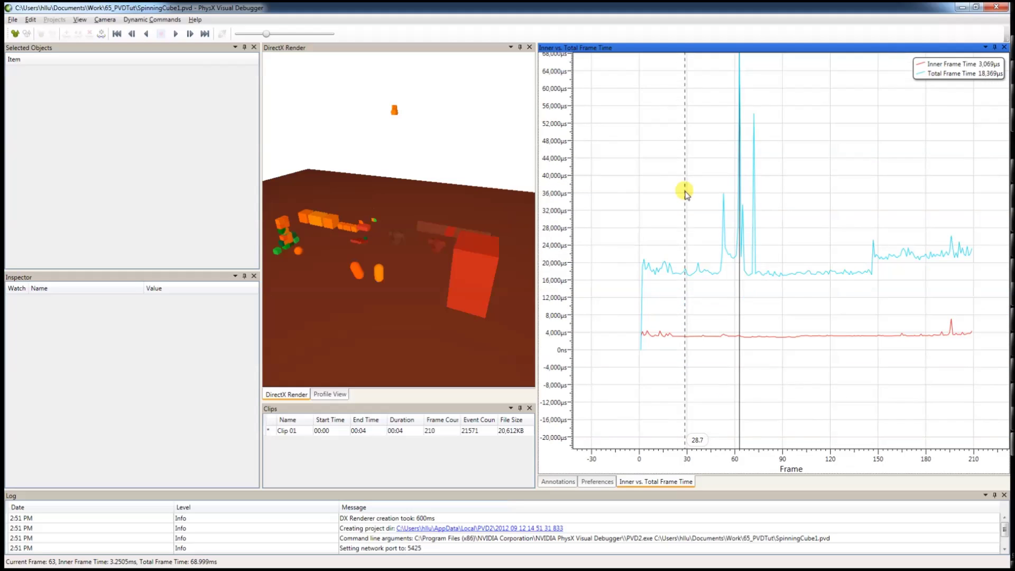
pyautogui.keyDown('ctrl'); pyautogui.scroll(5, 686, 194); pyautogui.keyUp('ctrl')
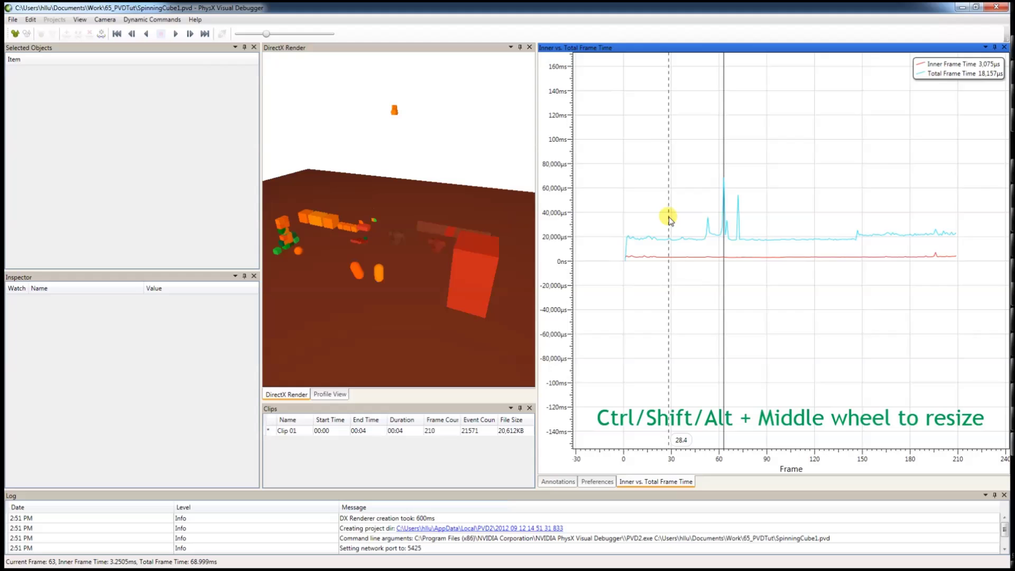
pyautogui.moveTo(906, 201); pyautogui.dragTo(900, 200)
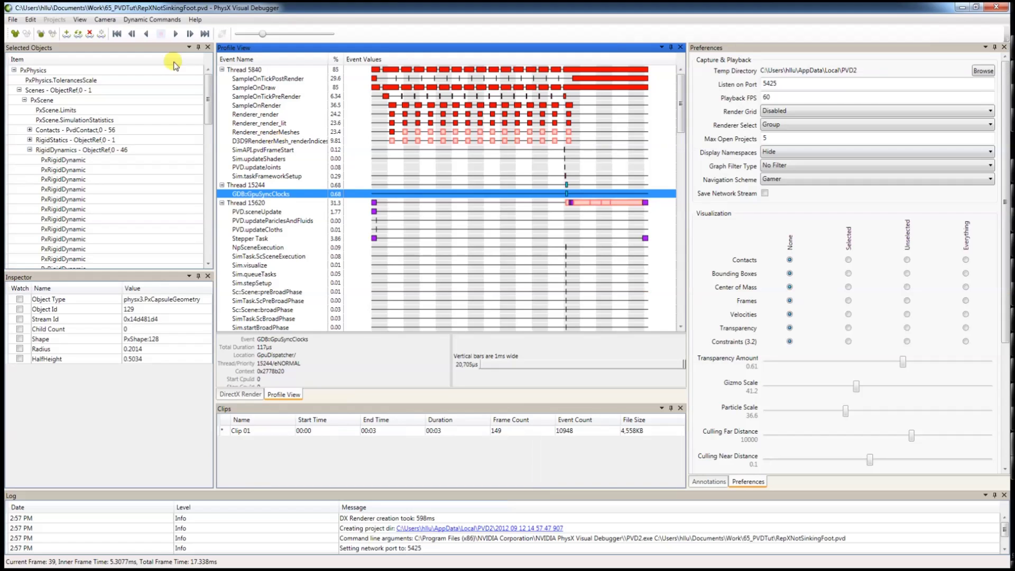
# Open the Memory View for the RepXNotSinkingFoot.pvd clip, widen it, and sort its entries by Allocated This Frame in descending order
pyautogui.click(134, 20)
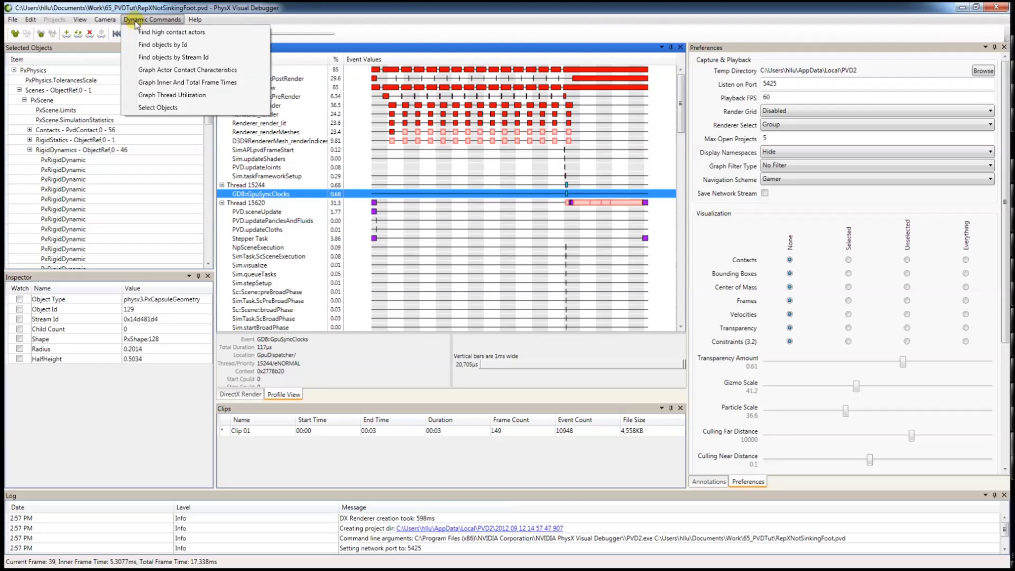
pyautogui.click(139, 170)
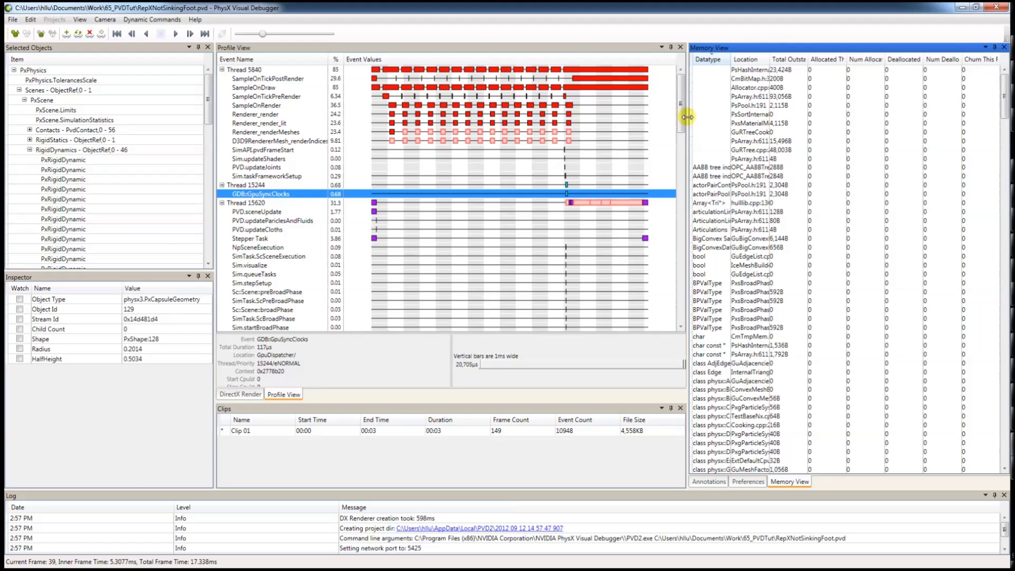
pyautogui.moveTo(681, 117); pyautogui.dragTo(487, 127)
pyautogui.click(718, 60)
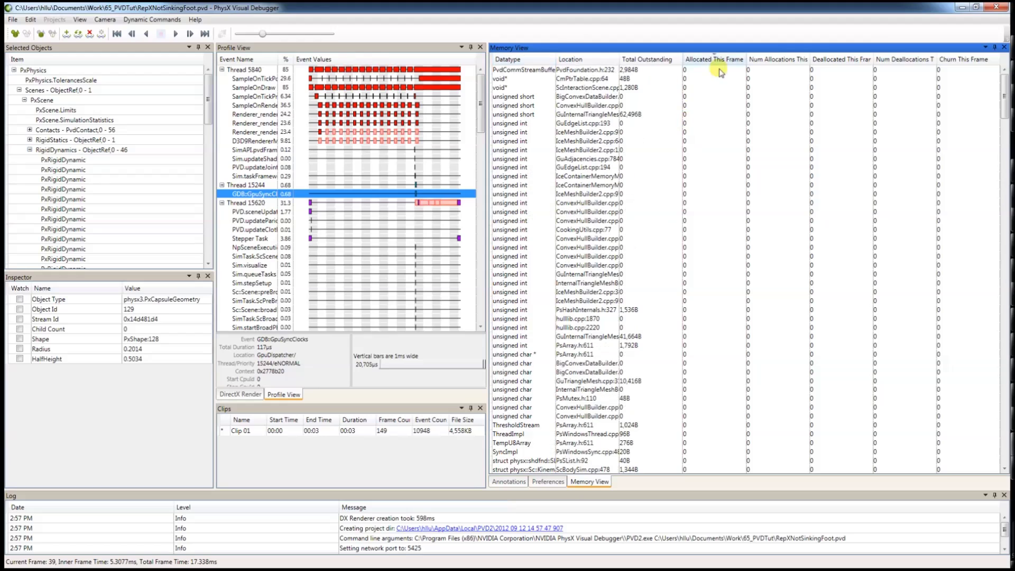
pyautogui.click(723, 60)
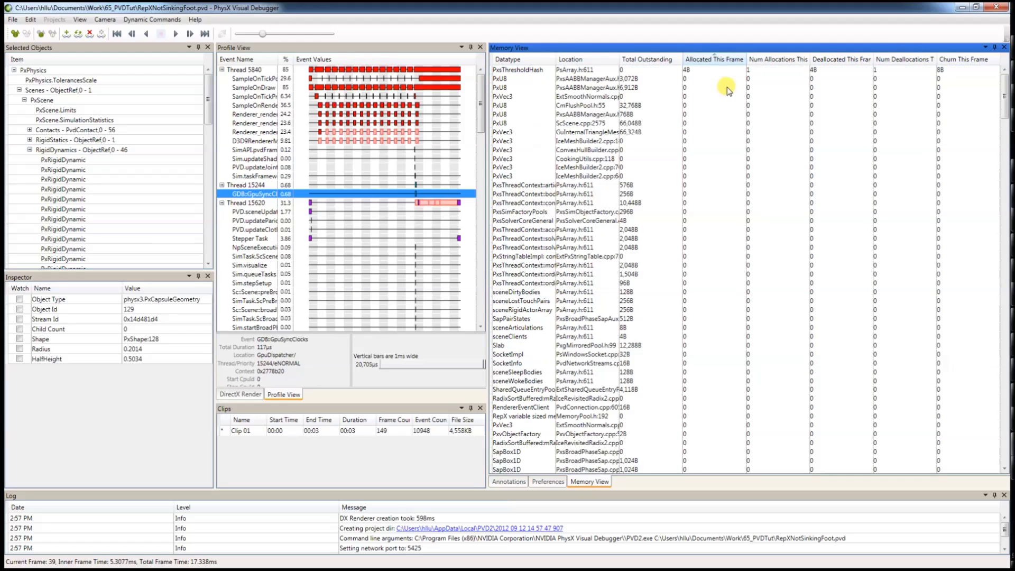